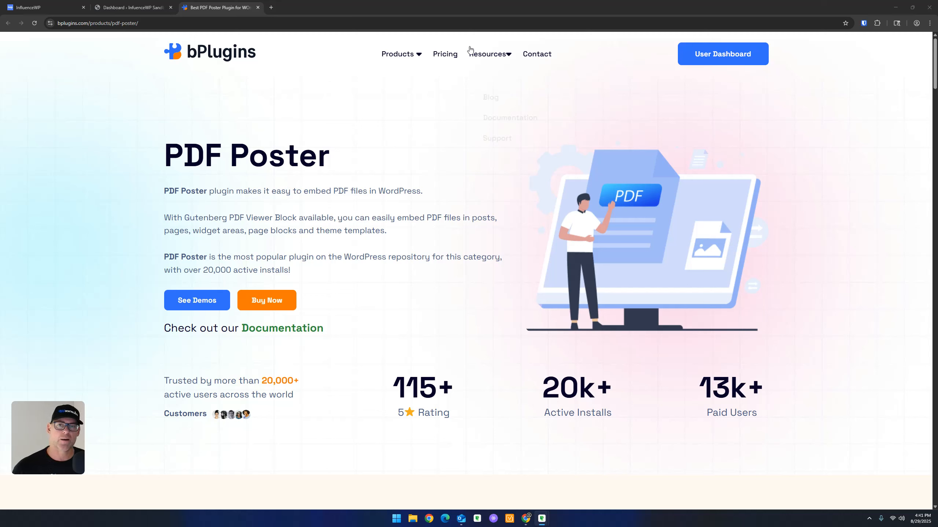
Look over the PDF Poster product page from its introduction down to the Amazing Features section.
mouse_move(402, 53)
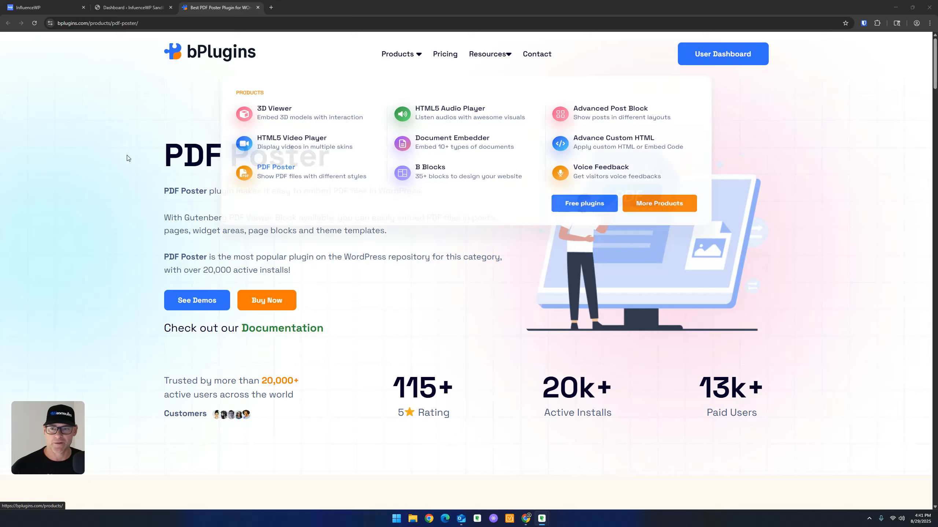
scroll(374, 183, down, 1)
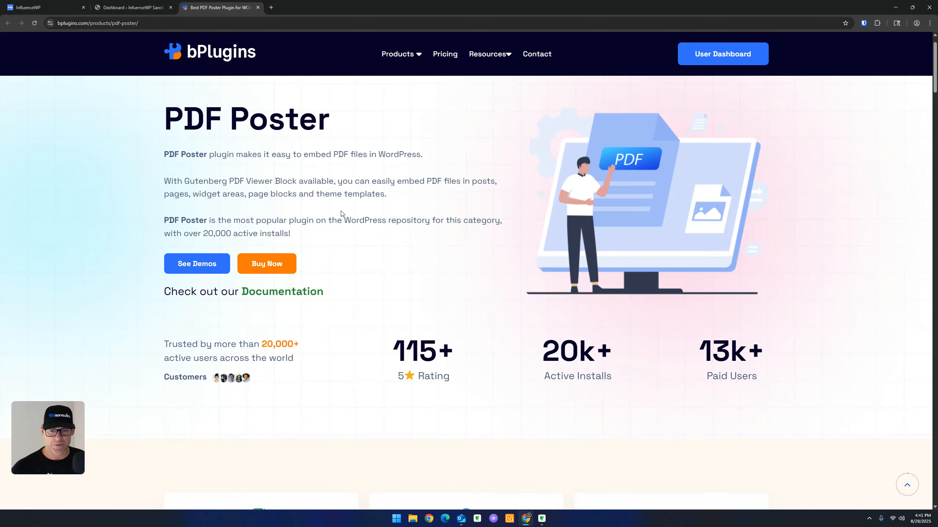
scroll(347, 213, down, 4)
scroll(352, 210, up, 4)
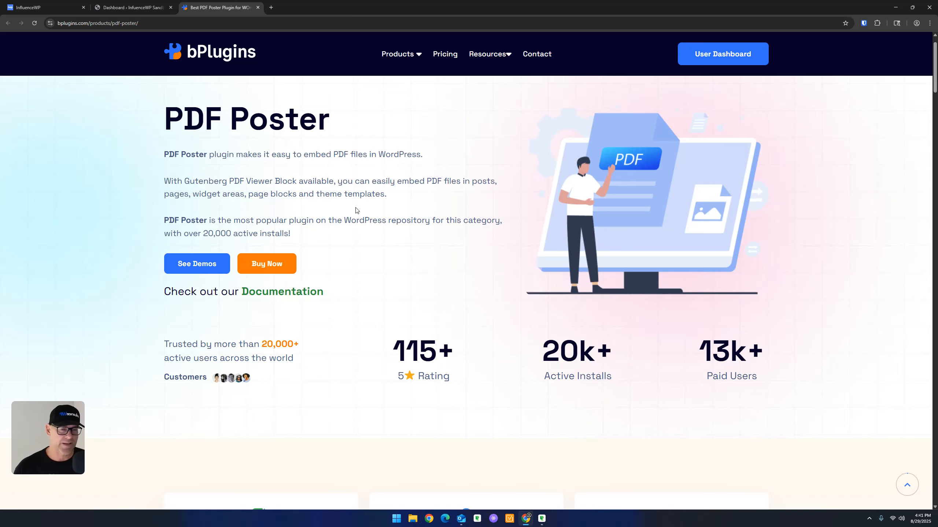
scroll(358, 211, down, 15)
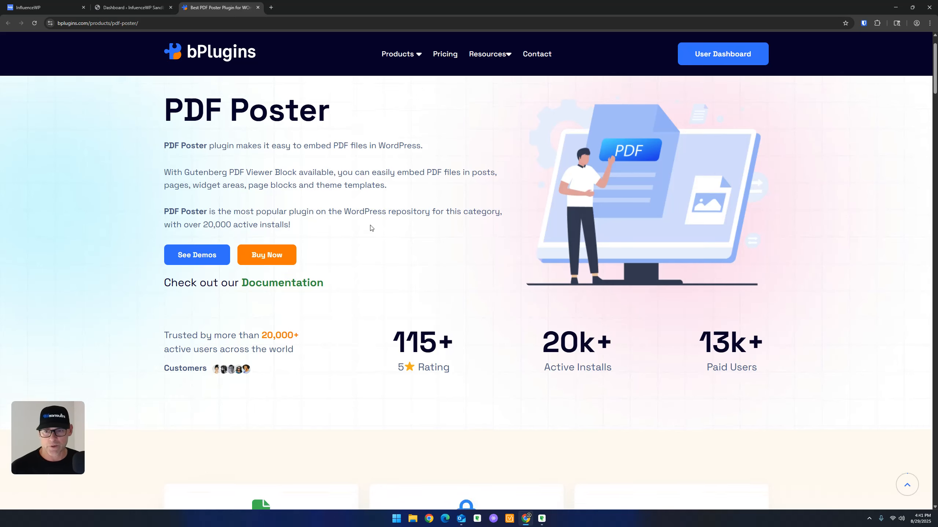
scroll(367, 211, down, 2)
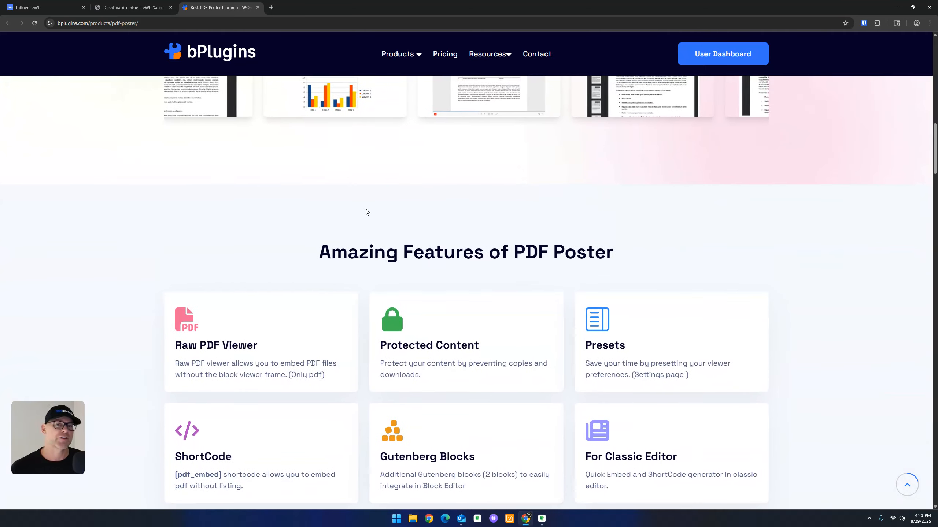
scroll(379, 212, up, 3)
scroll(379, 212, down, 7)
scroll(379, 213, up, 6)
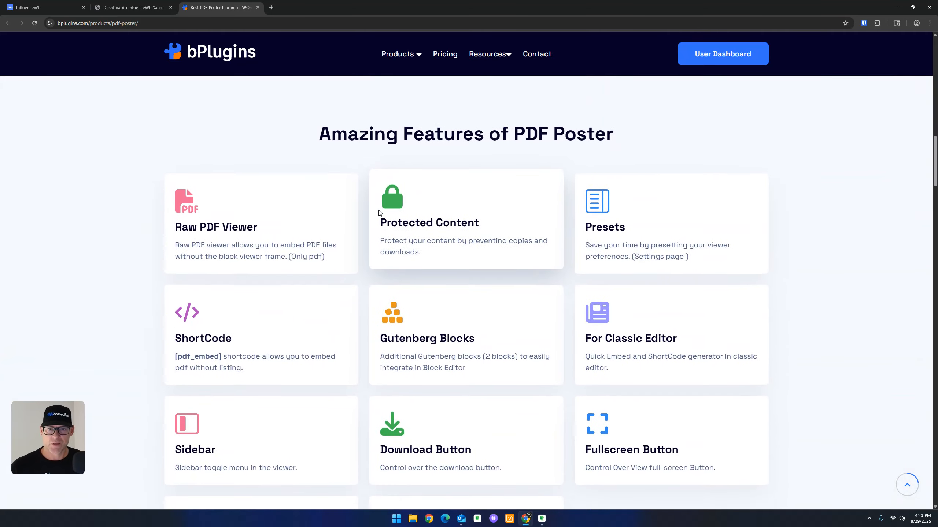
scroll(379, 213, down, 6)
scroll(378, 212, down, 1)
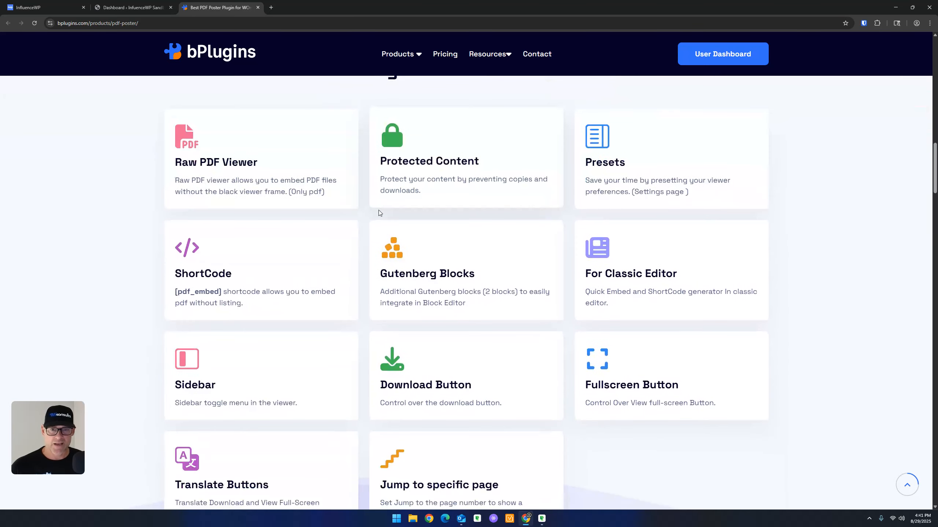
scroll(379, 212, up, 1)
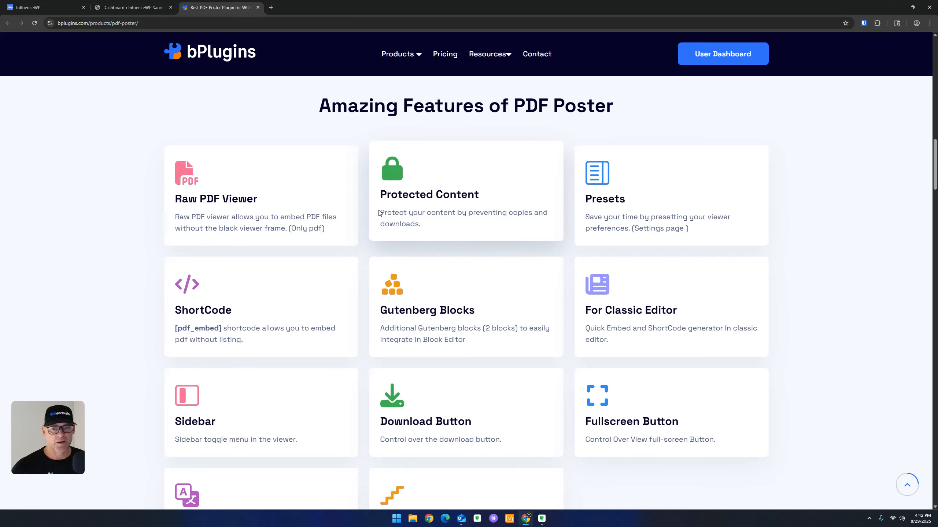
scroll(214, 159, down, 1)
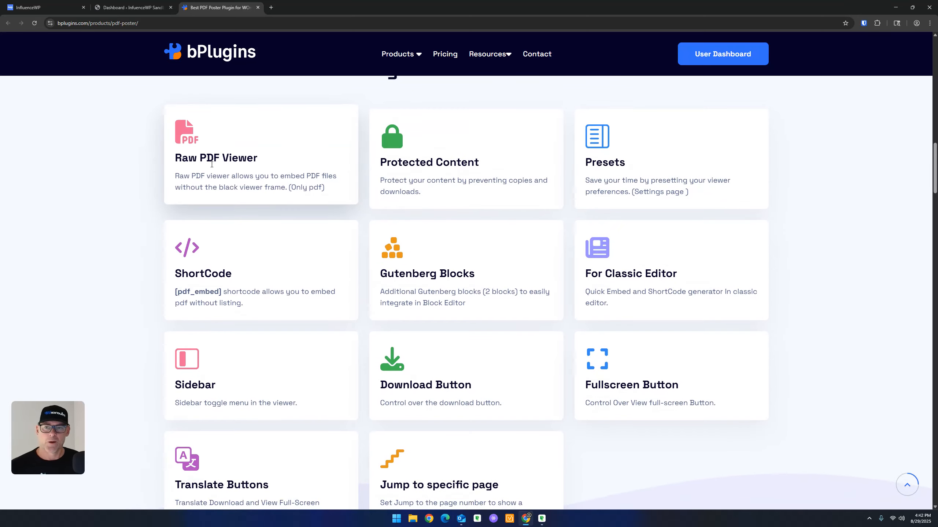
key(ctrl)
key(ctrl)
key(ctrl)
key(ctrl)
key(ctrl)
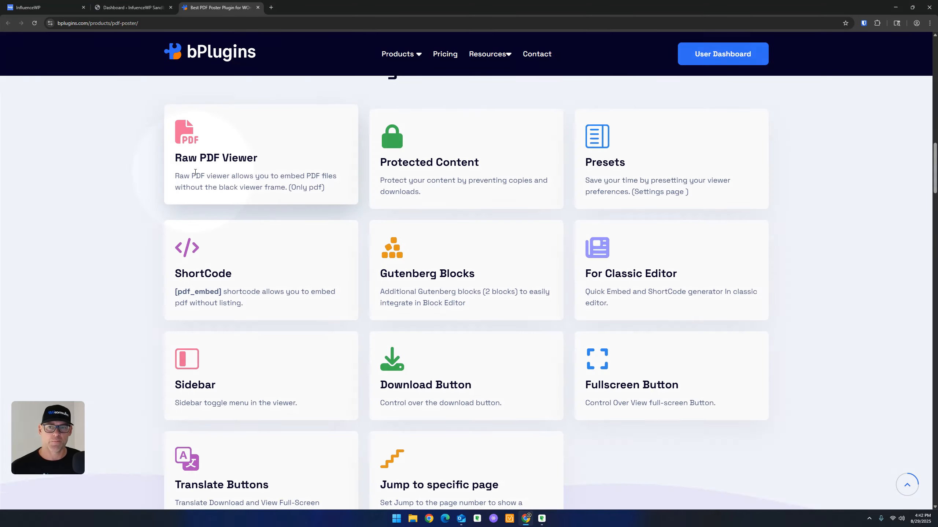
key(ctrl)
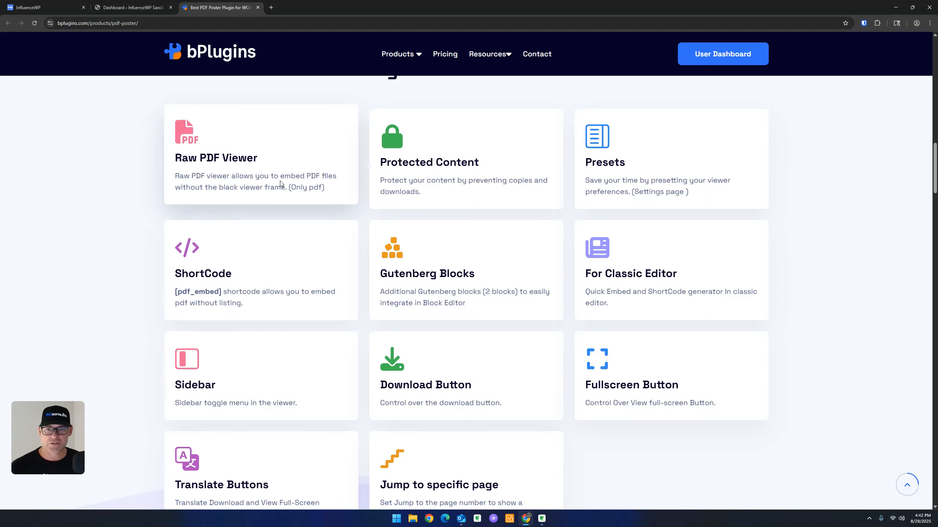
key(ctrl)
key(ctrl)
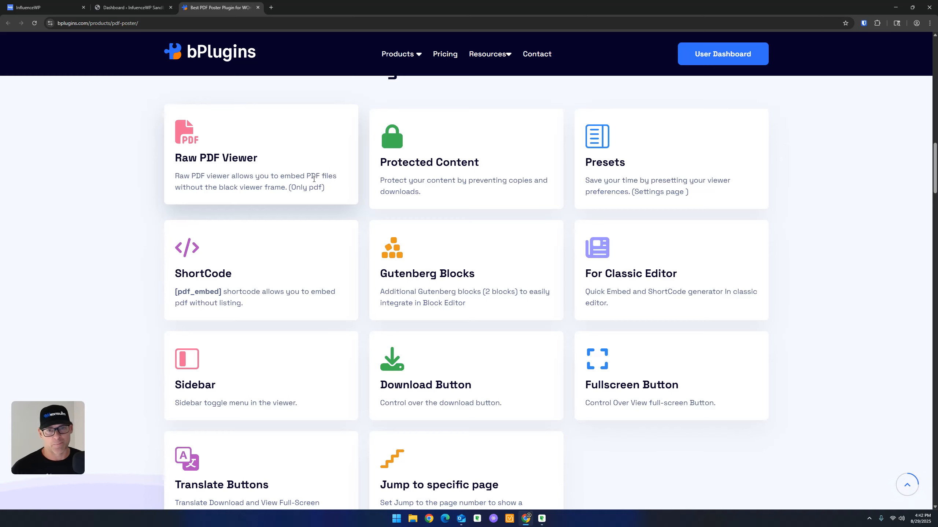
key(ctrl)
key(ctrl)
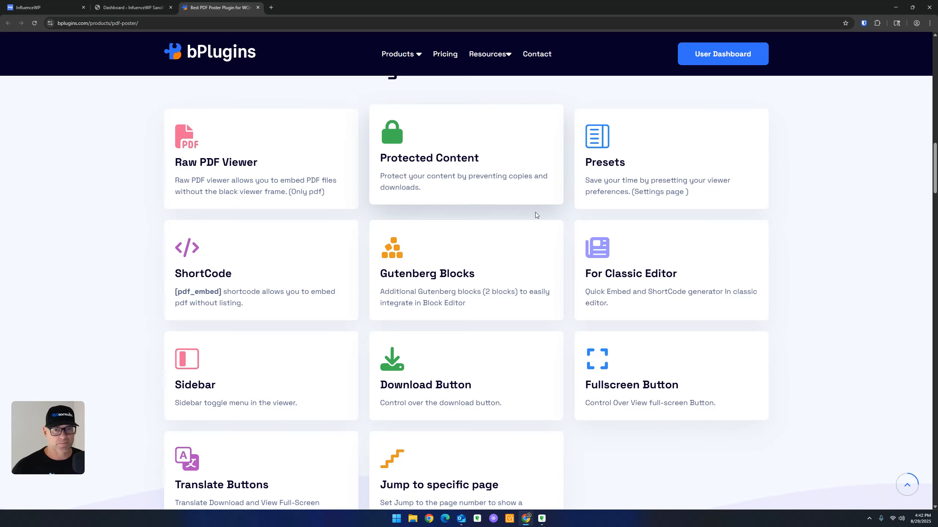
key(ctrl)
key(ctrl)
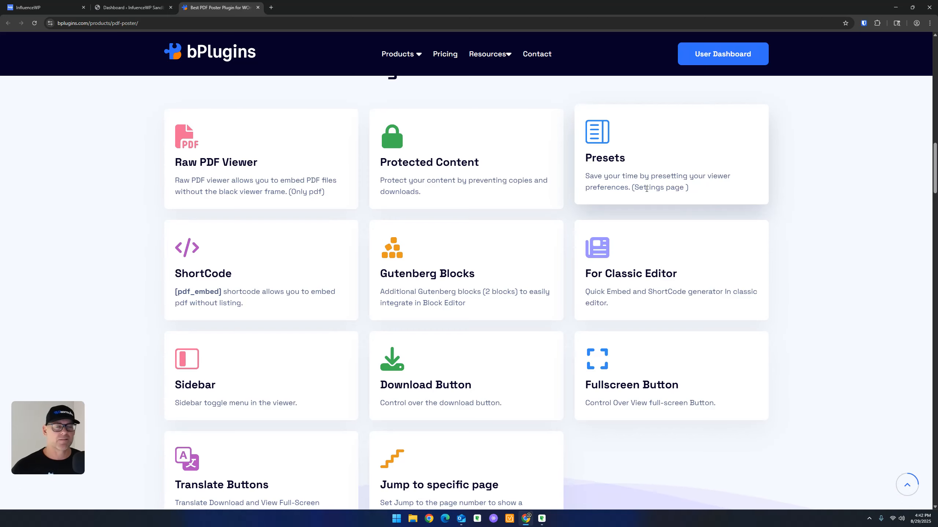
Examine the remaining PDF Poster feature cards, from ShortCode to Jump to specific page, and the Plugin Demos list.
scroll(247, 227, down, 2)
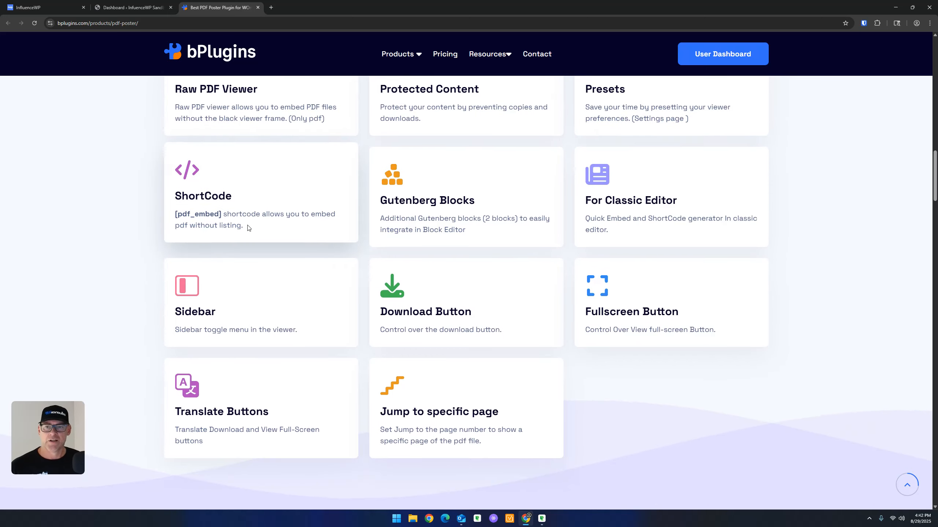
click(223, 217)
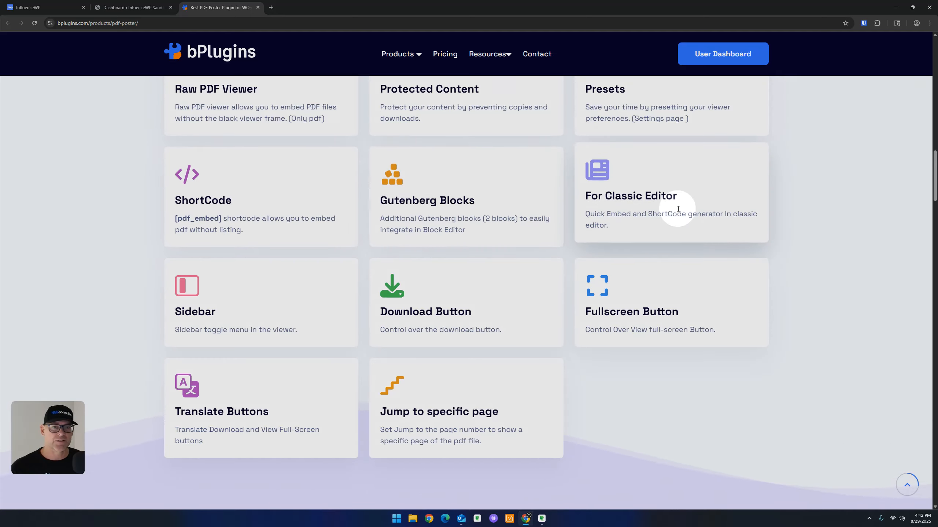
scroll(233, 257, down, 2)
key(ctrl)
key(ctrl)
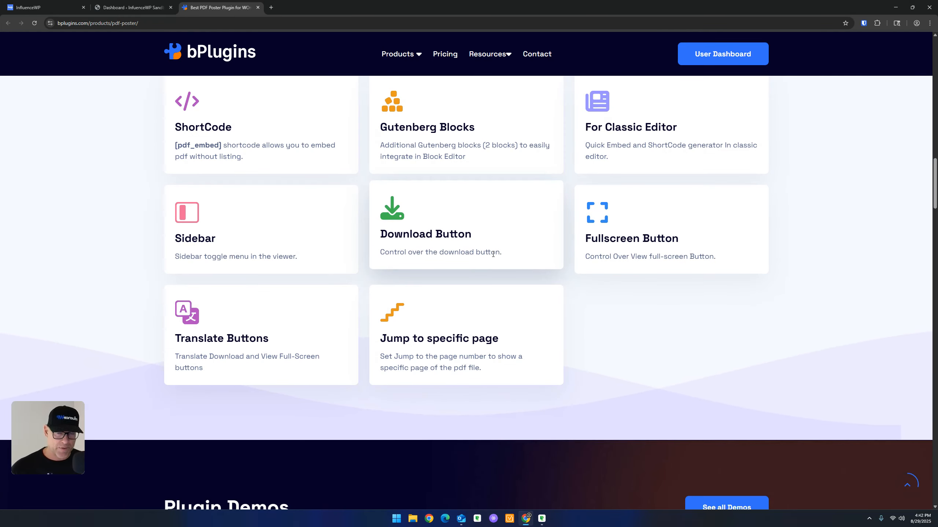
scroll(301, 254, down, 3)
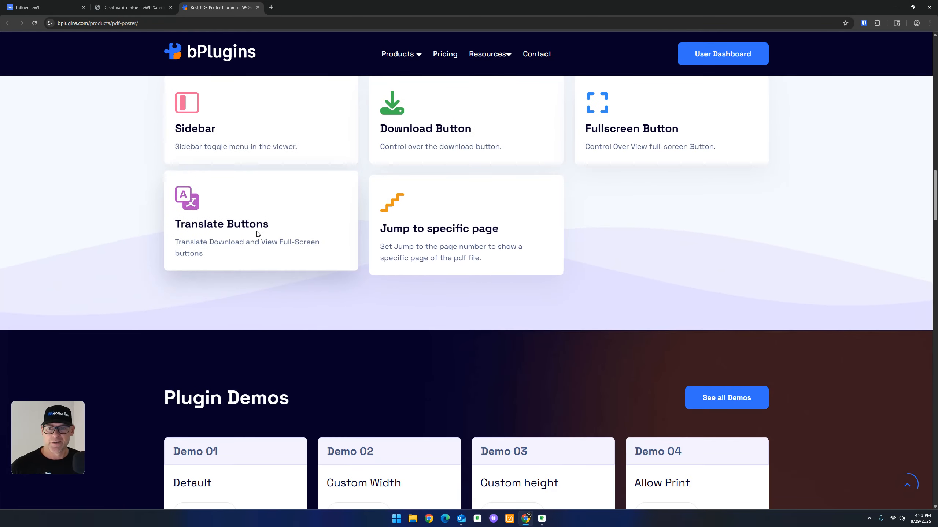
click(254, 233)
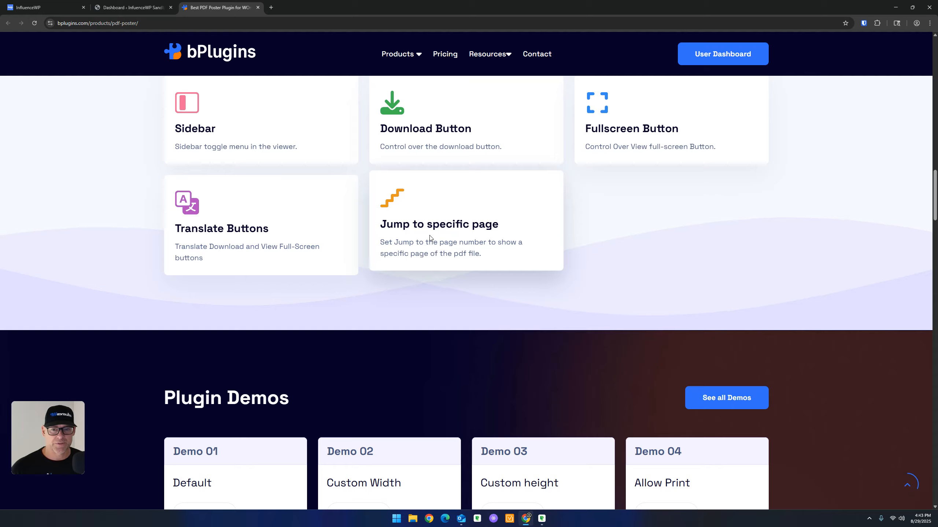
click(440, 249)
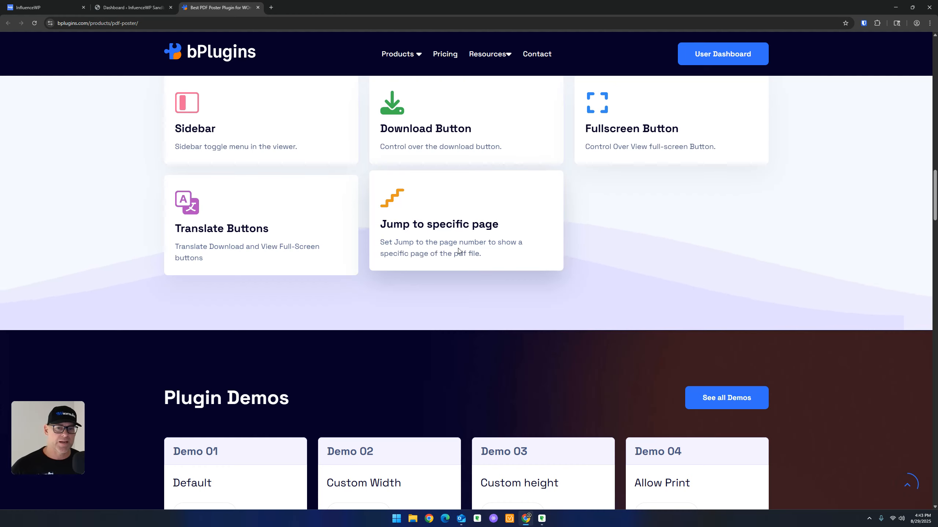
scroll(465, 213, down, 1)
scroll(465, 213, down, 7)
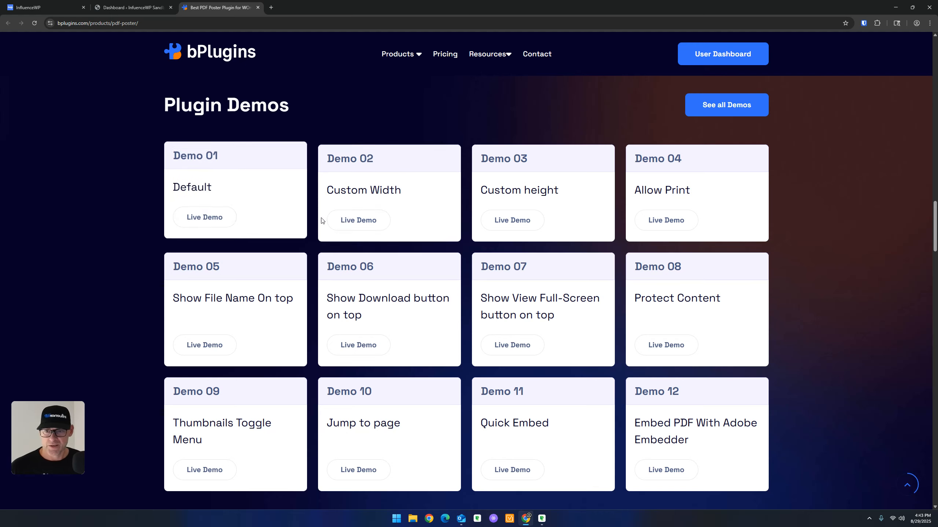
Open the "Show Download button on top" live demo, look through its embedded PDF, and close the demo tab.
click(355, 340)
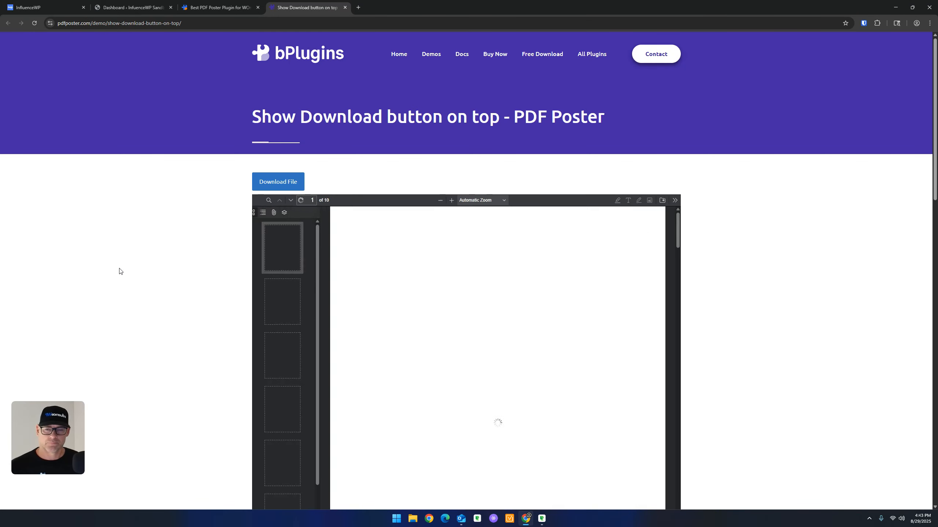
scroll(123, 257, down, 2)
scroll(233, 124, up, 3)
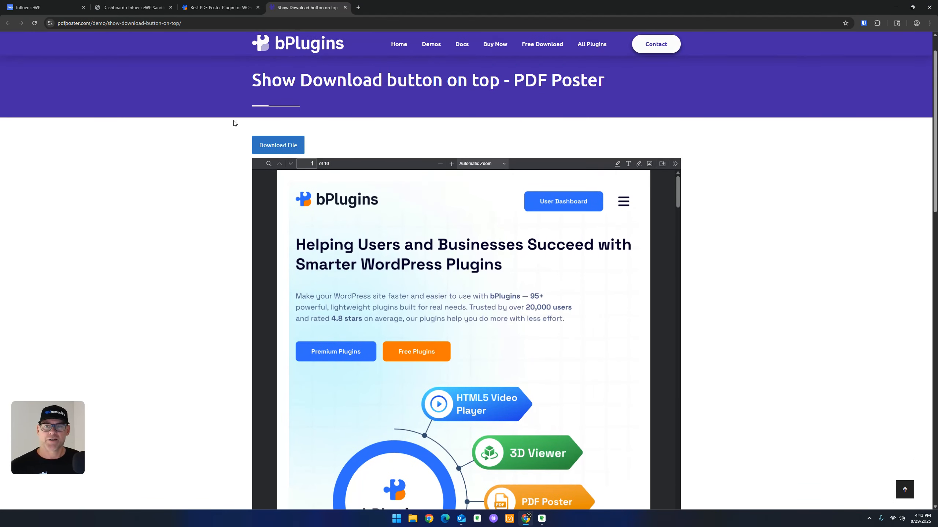
click(279, 145)
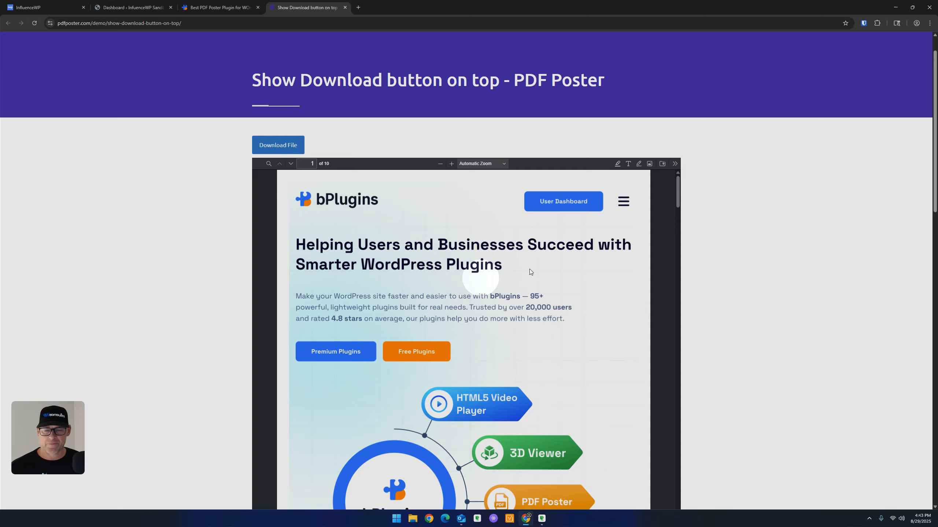
scroll(276, 240, down, 1)
scroll(277, 240, down, 5)
scroll(234, 252, down, 10)
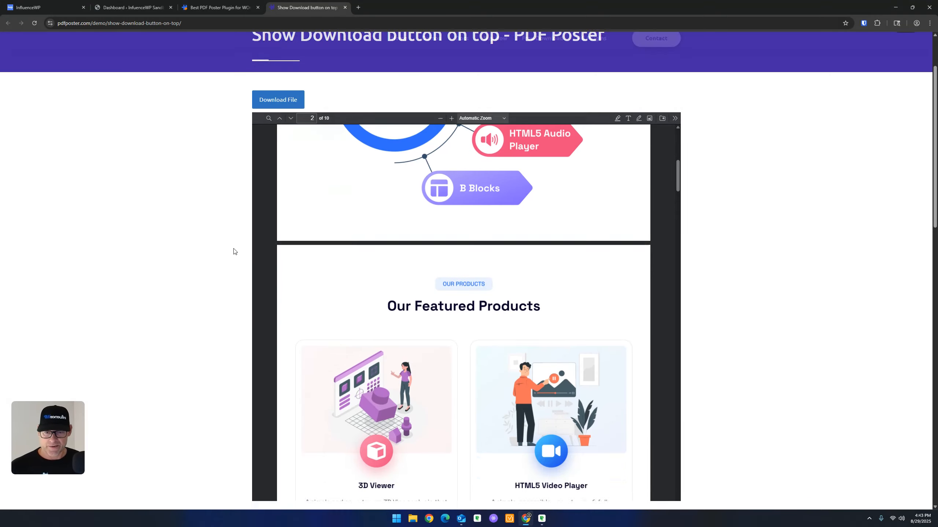
scroll(295, 258, up, 8)
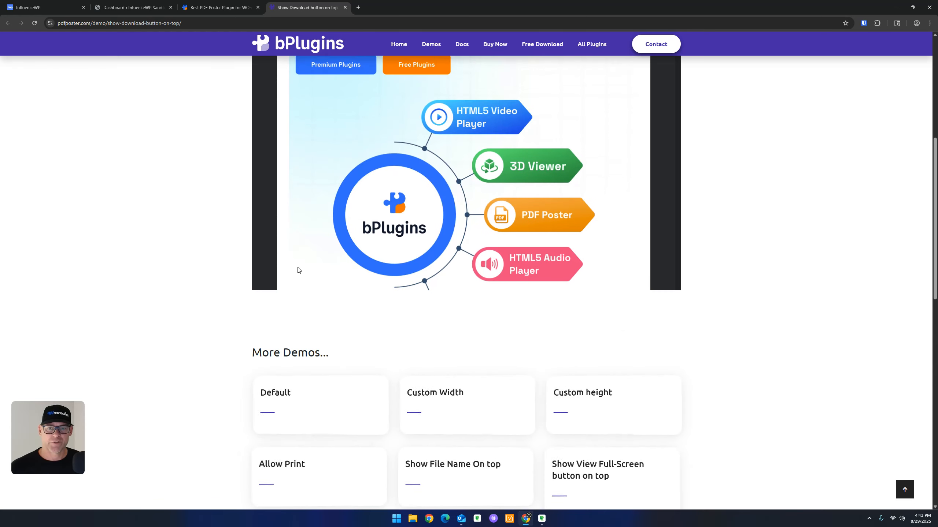
scroll(229, 290, up, 5)
scroll(225, 292, up, 2)
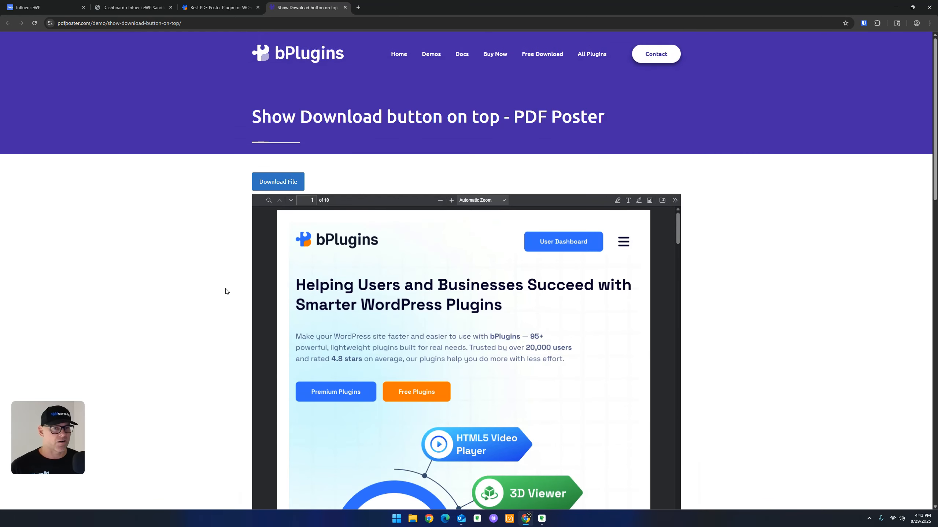
click(345, 8)
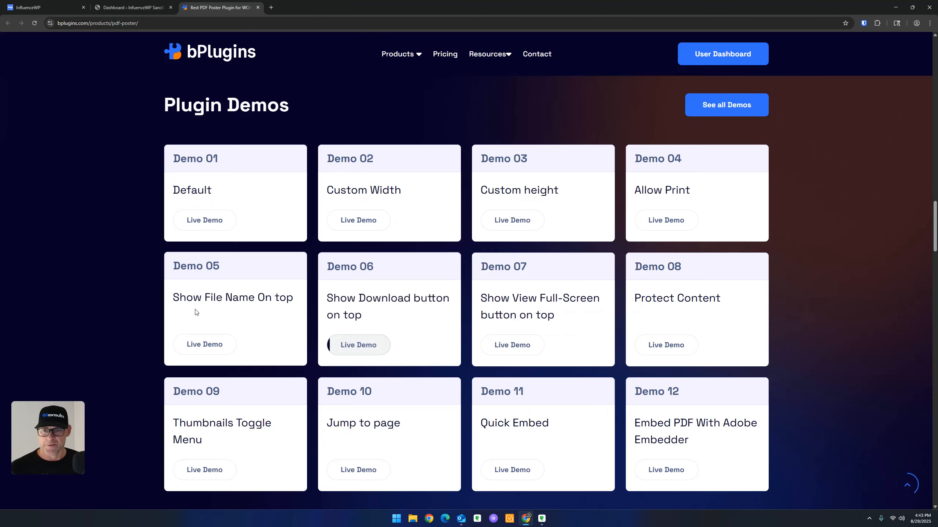
Open the About, Documentation and Our Team quick links from the page footer in separate new tabs.
scroll(173, 293, down, 12)
scroll(174, 292, down, 12)
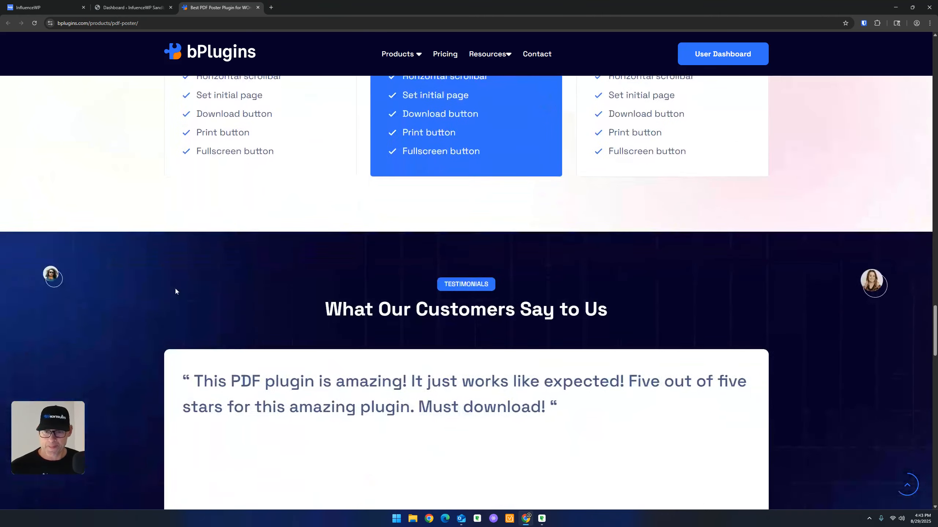
scroll(173, 297, down, 5)
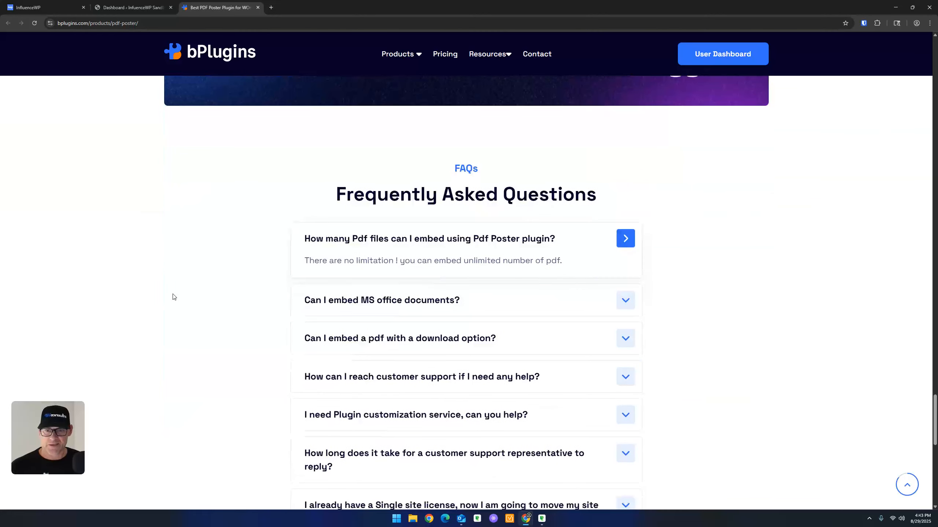
scroll(173, 297, down, 10)
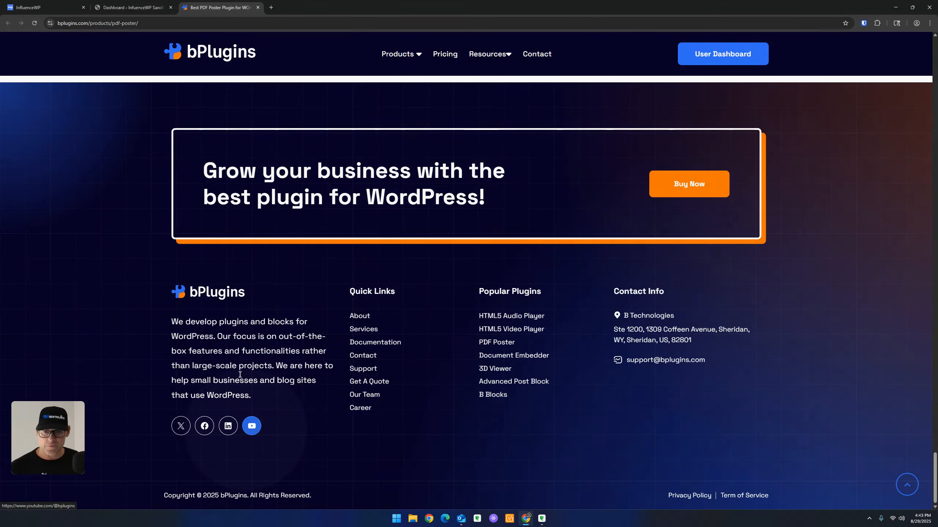
right_click(363, 316)
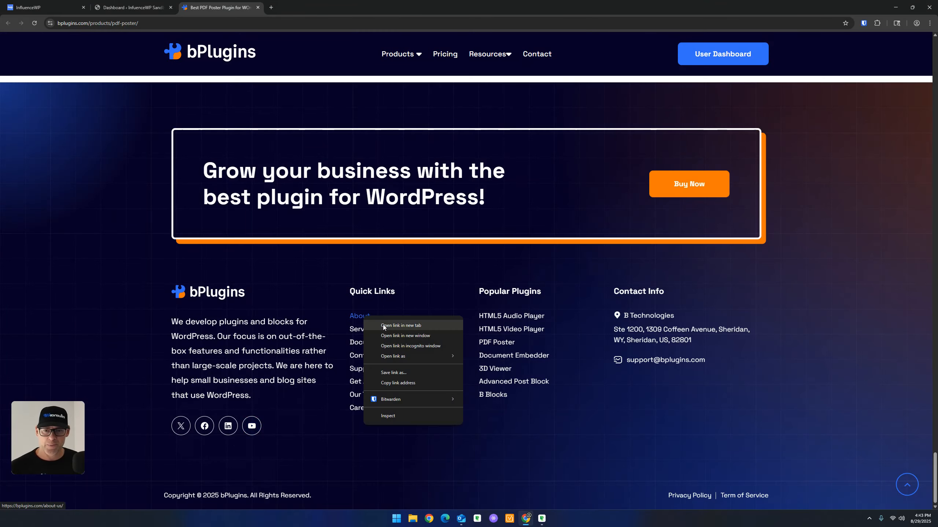
click(382, 324)
right_click(389, 343)
click(403, 352)
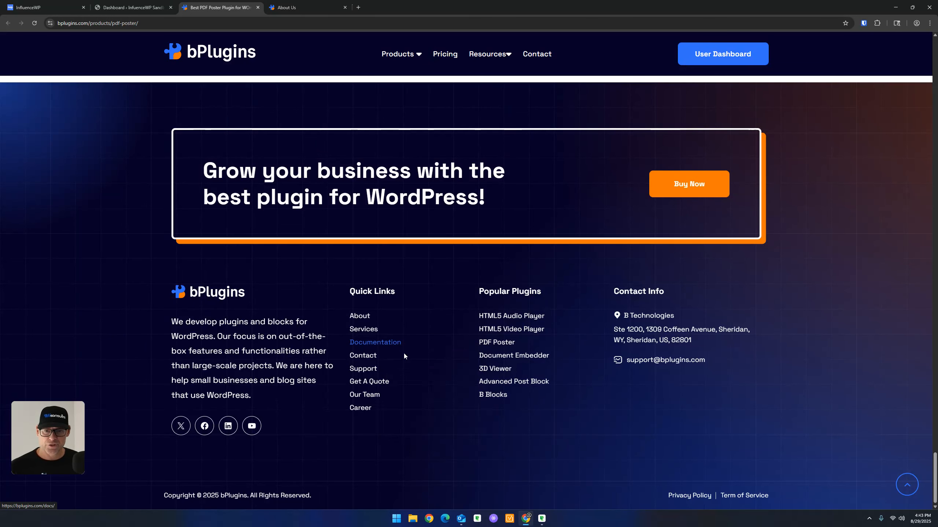
right_click(367, 396)
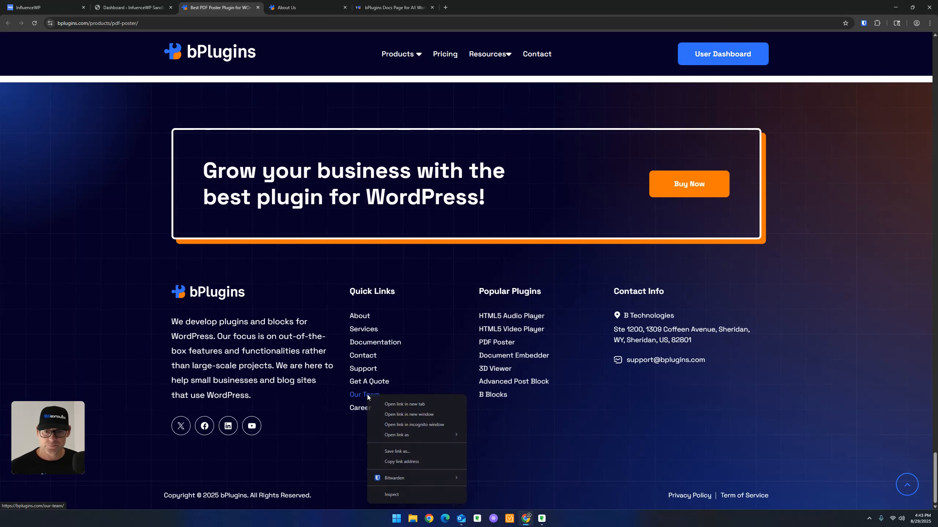
click(416, 404)
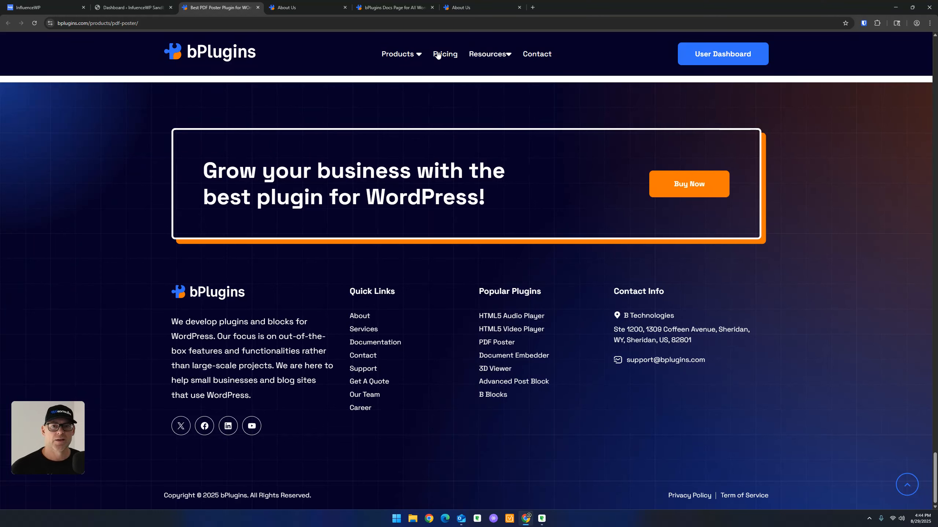
Look over the bPlugins About Us page from its introduction through The bPlugin's Story to the Why Choose bPlugins section.
mouse_move(487, 55)
mouse_move(403, 56)
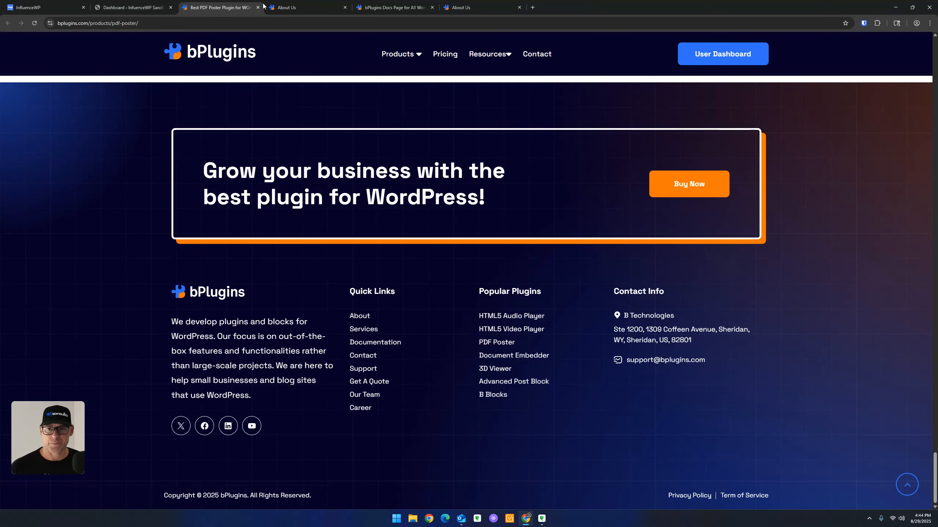
click(275, 7)
scroll(128, 167, down, 3)
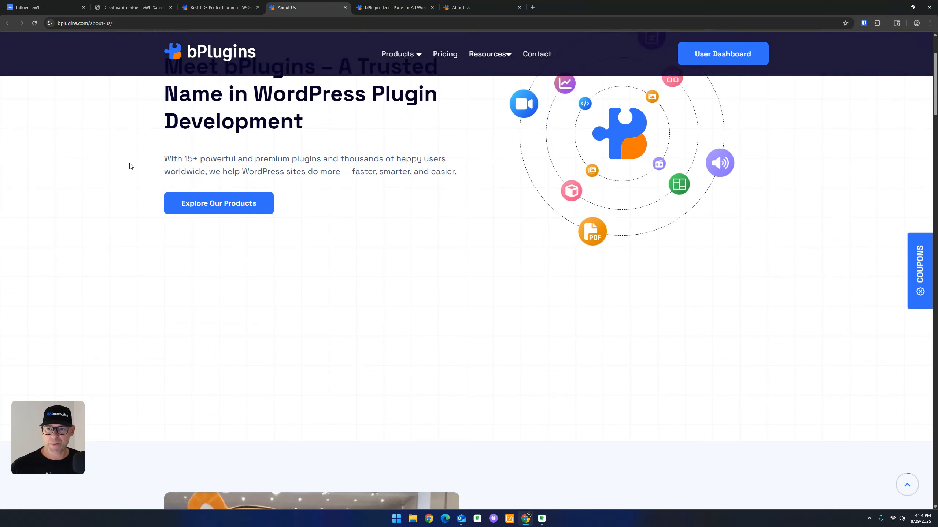
scroll(129, 166, up, 1)
scroll(163, 171, down, 8)
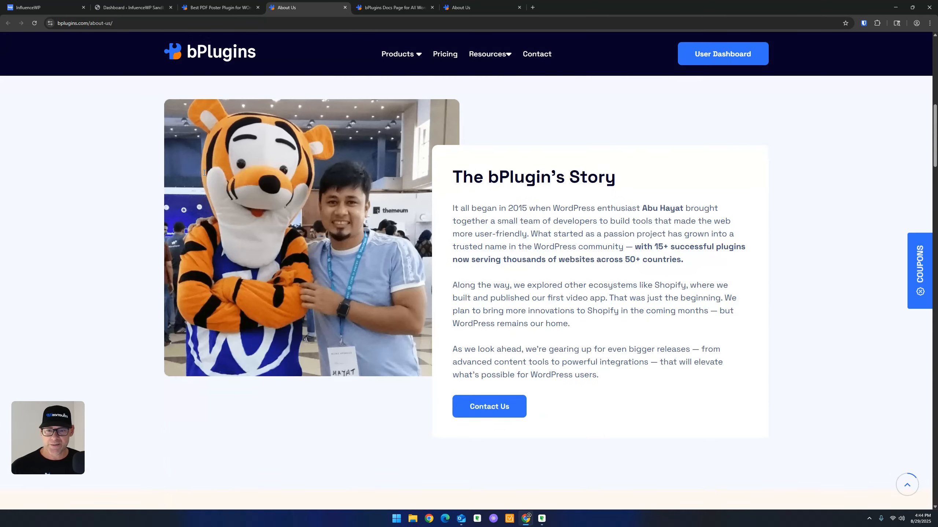
scroll(204, 173, up, 2)
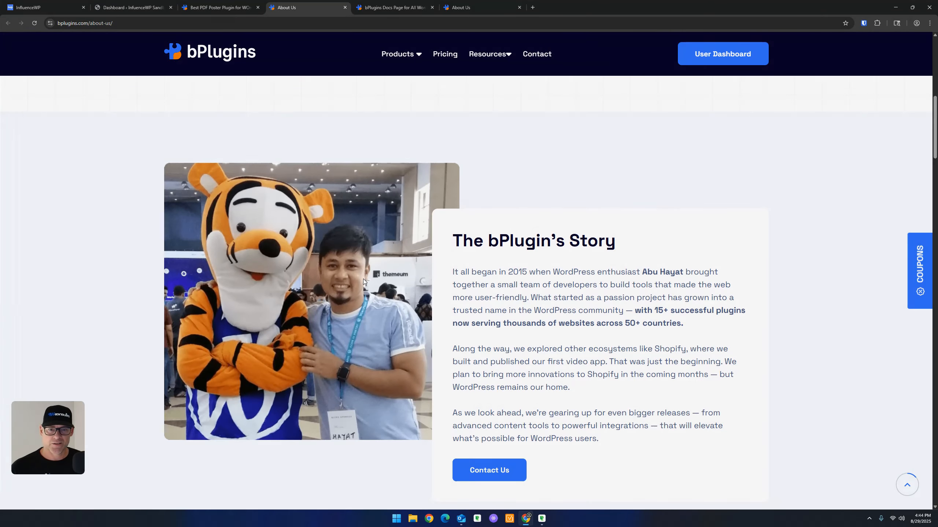
scroll(365, 279, down, 7)
scroll(369, 280, up, 1)
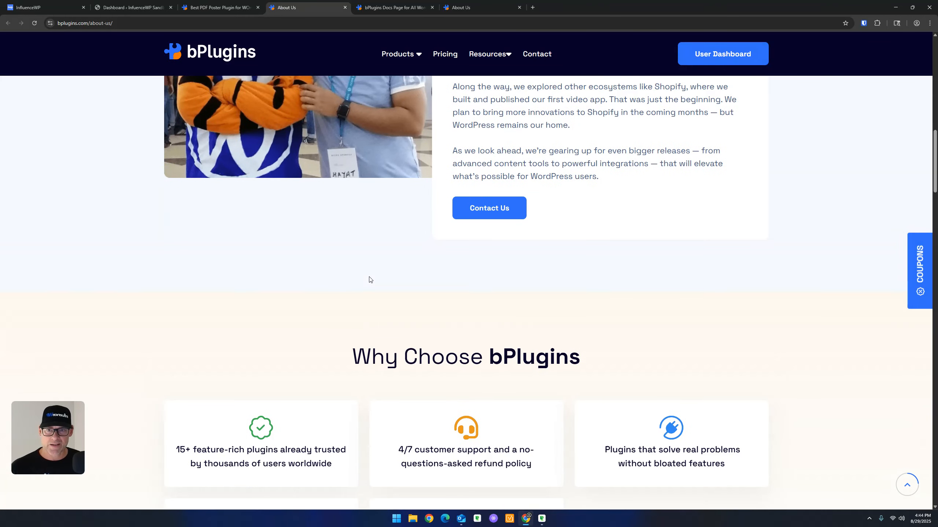
scroll(369, 279, up, 2)
Look through the team member cards on the About Us page down to the Frequently Asked Questions.
scroll(369, 279, down, 20)
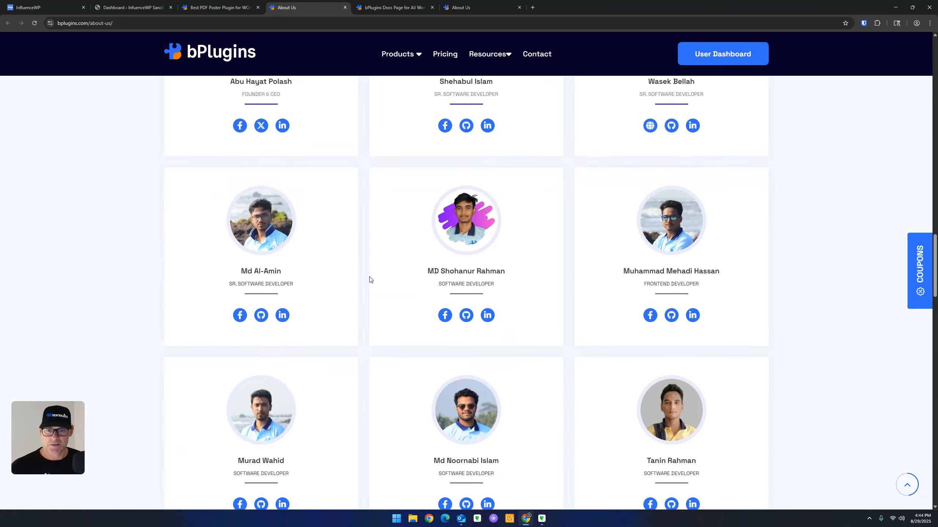
scroll(370, 279, down, 8)
scroll(370, 279, up, 18)
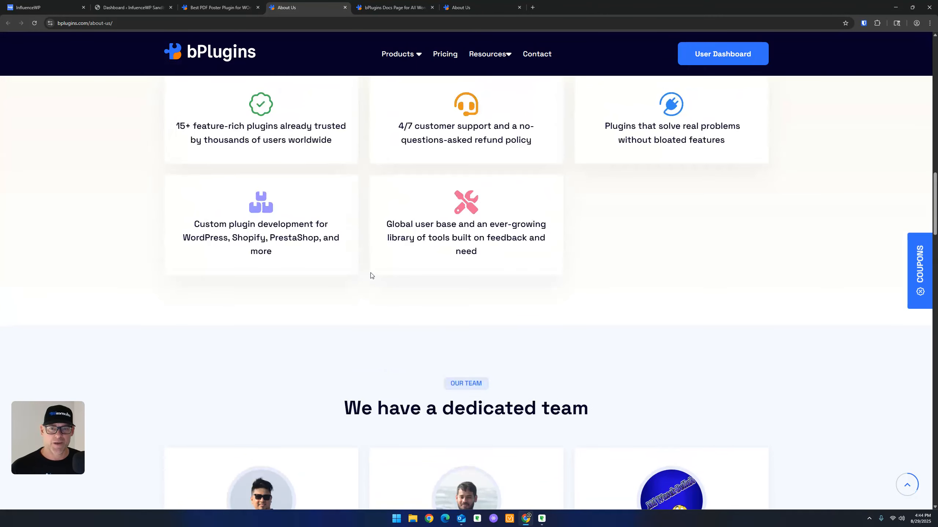
scroll(371, 275, down, 15)
scroll(378, 275, up, 20)
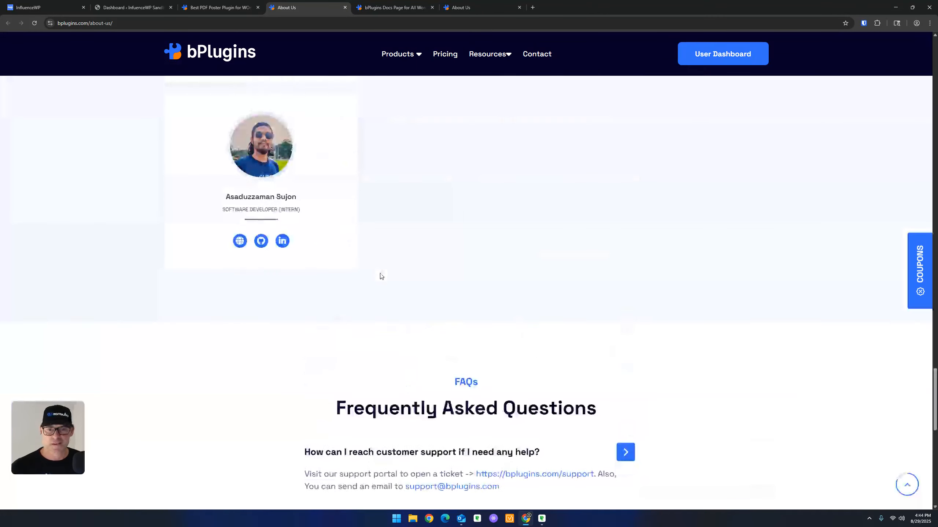
Find PDF Poster in the plugin list of the Documentation page, open its docs, and look over the article list.
click(384, 5)
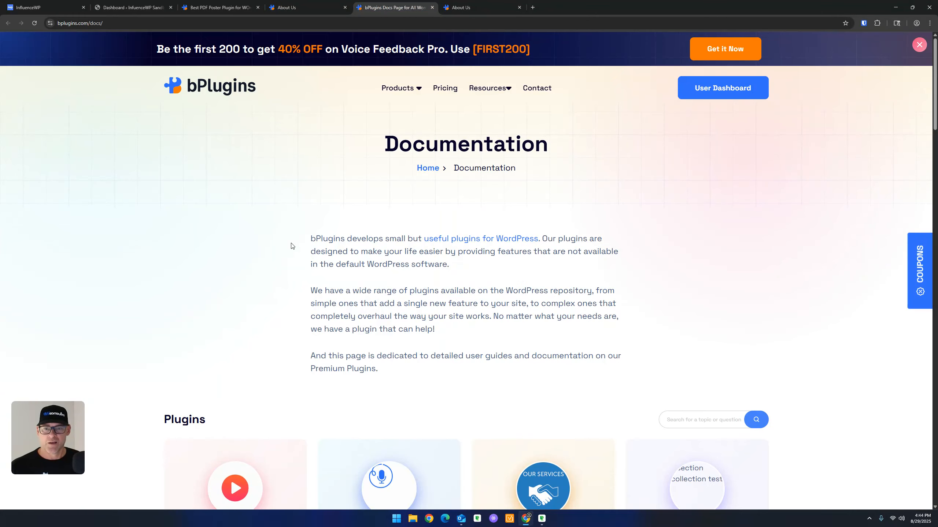
scroll(304, 240, down, 4)
scroll(305, 240, down, 4)
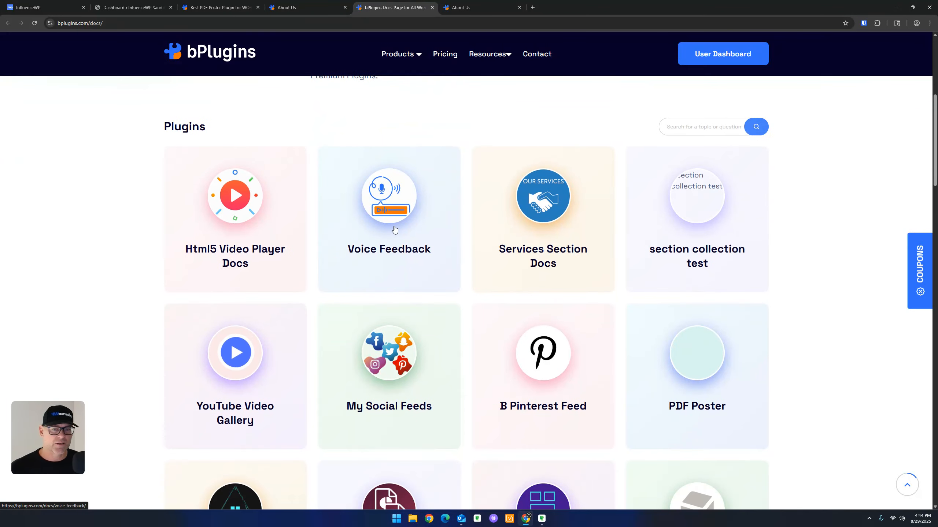
scroll(387, 229, down, 3)
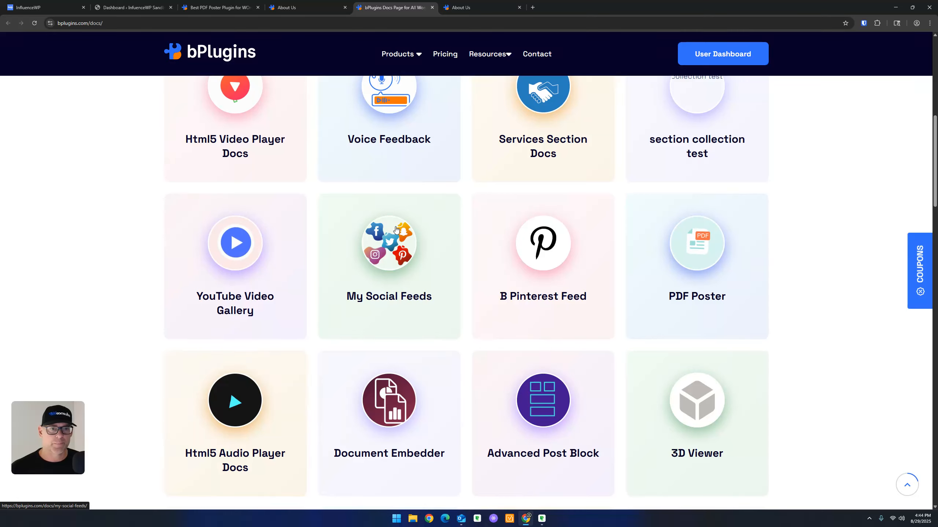
scroll(696, 222, down, 1)
click(696, 216)
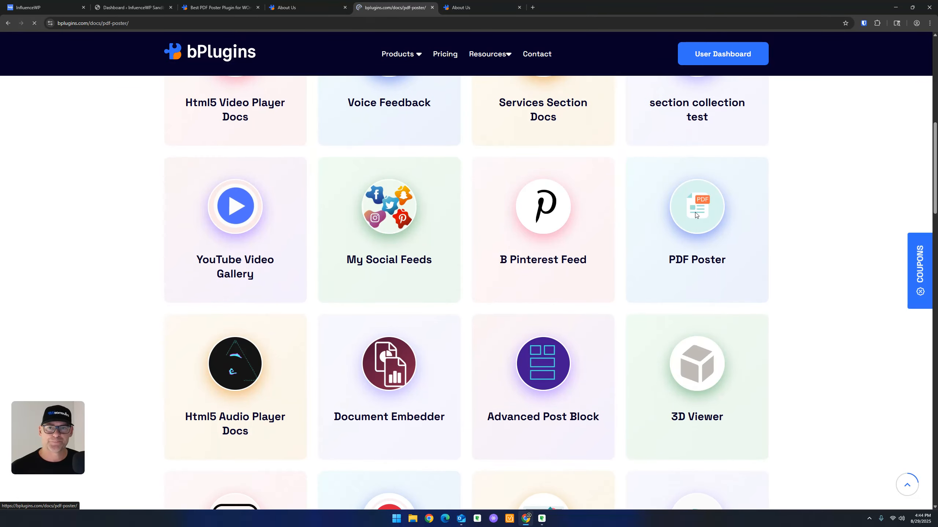
scroll(401, 207, down, 3)
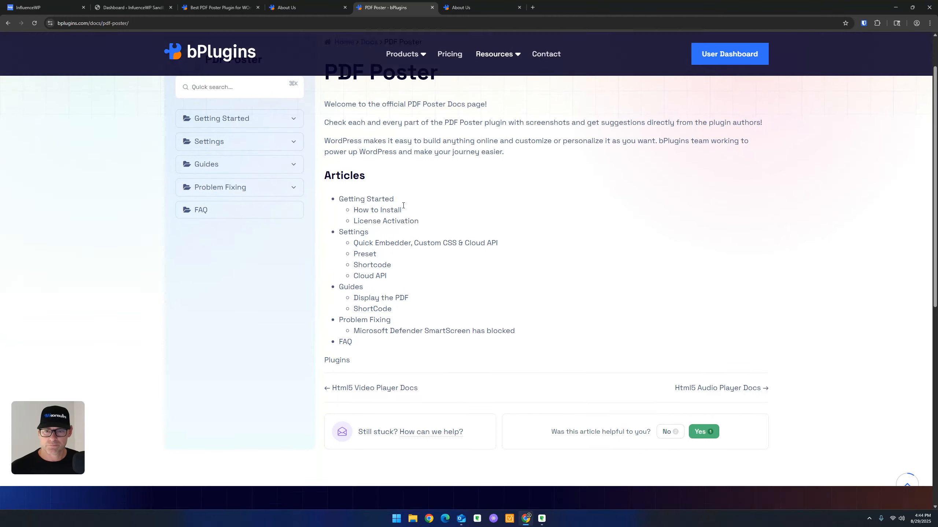
scroll(295, 196, up, 3)
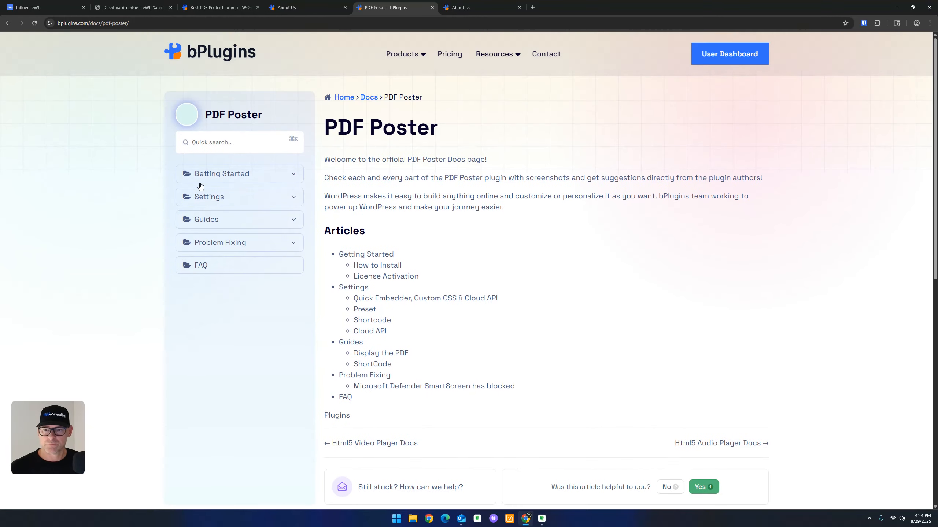
Open the "Display the PDF" guide and read its Using ShortCode and Using Gutenberg instructions.
click(295, 221)
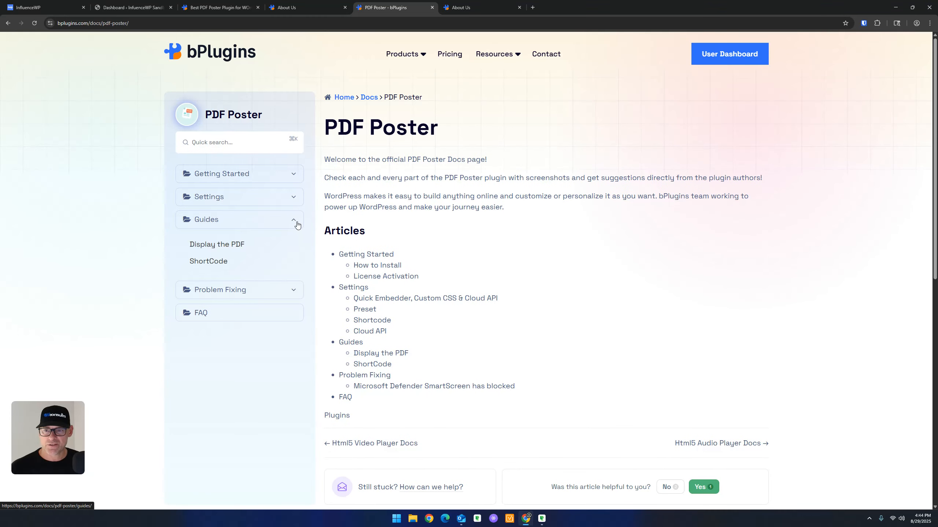
click(219, 246)
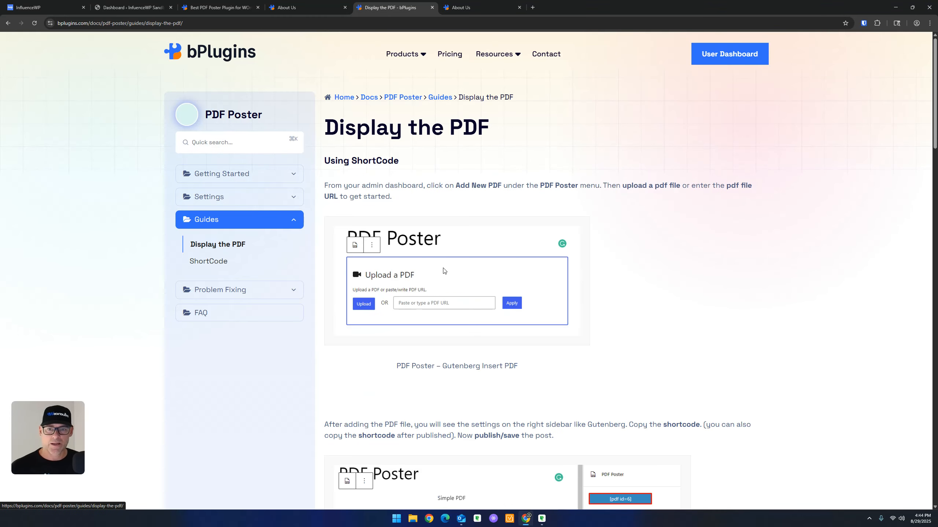
scroll(444, 272, down, 7)
scroll(444, 272, down, 7)
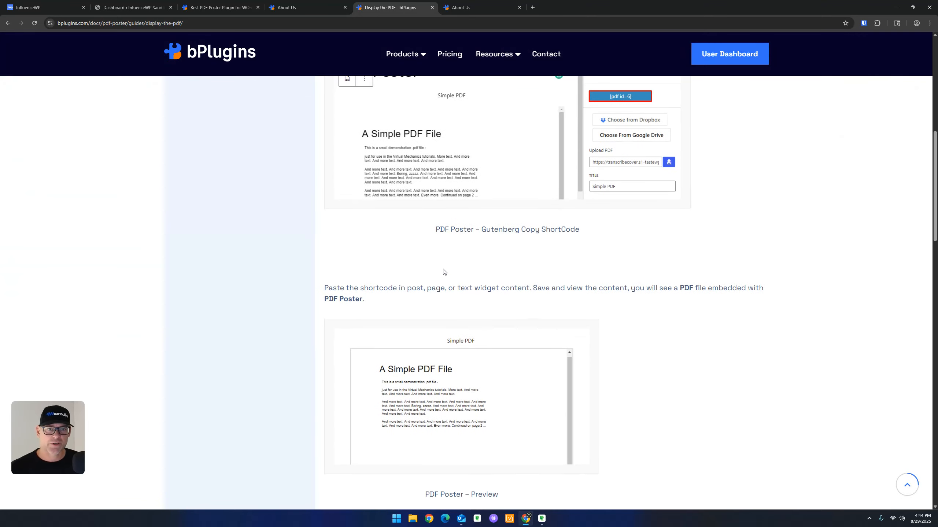
scroll(444, 273, up, 4)
scroll(444, 273, down, 20)
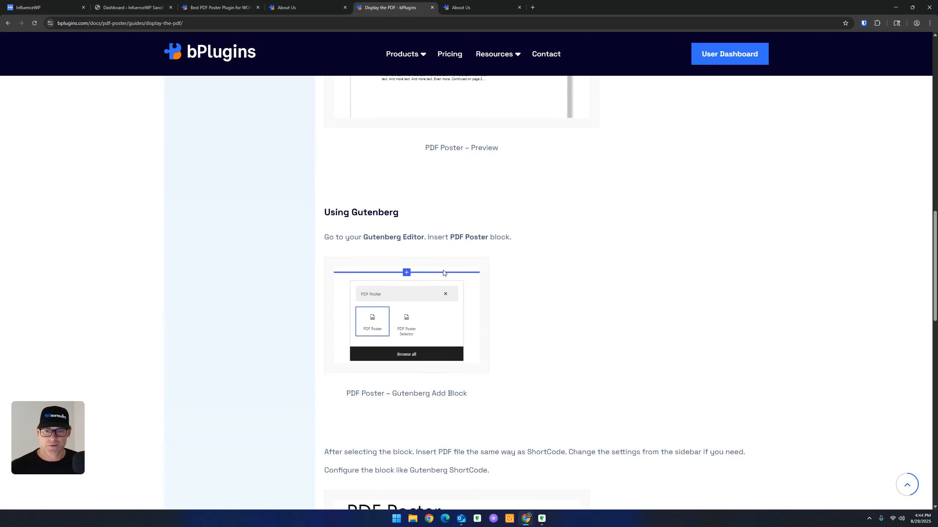
scroll(444, 273, up, 12)
scroll(443, 272, up, 20)
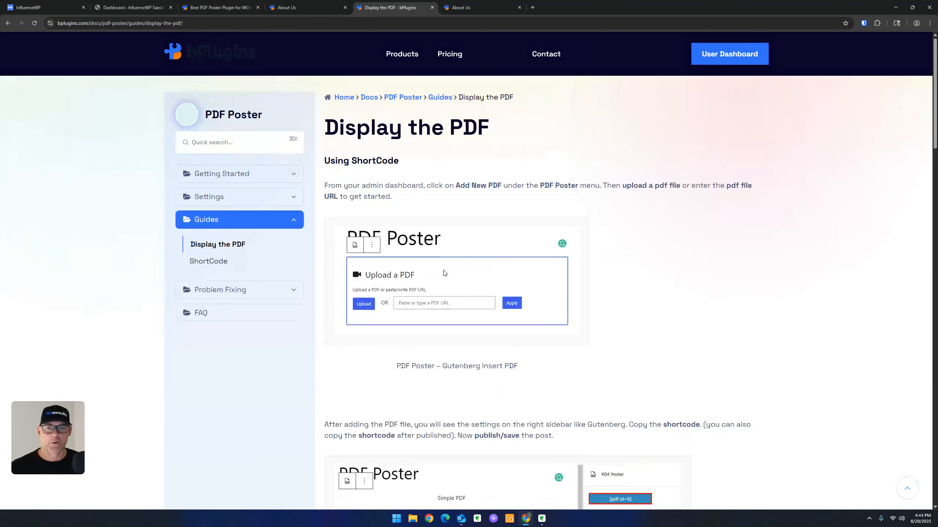
Close the documentation tab, both About Us tabs and the PDF Poster product page to return to the WordPress dashboard.
key(ctrl+w)
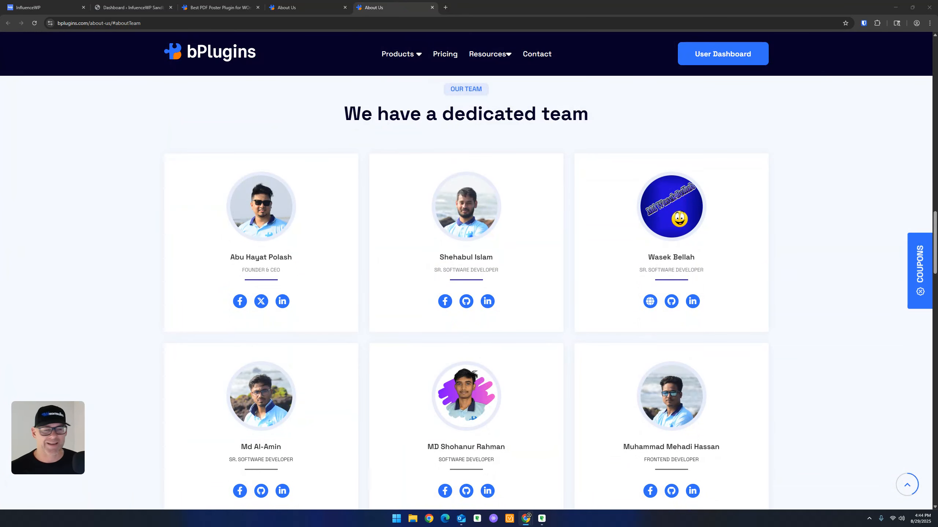
click(330, 6)
click(345, 7)
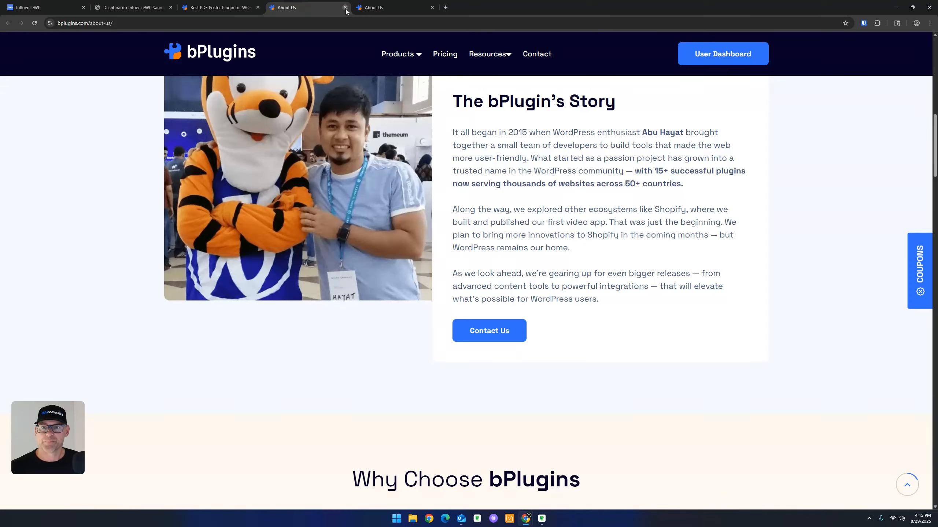
click(345, 7)
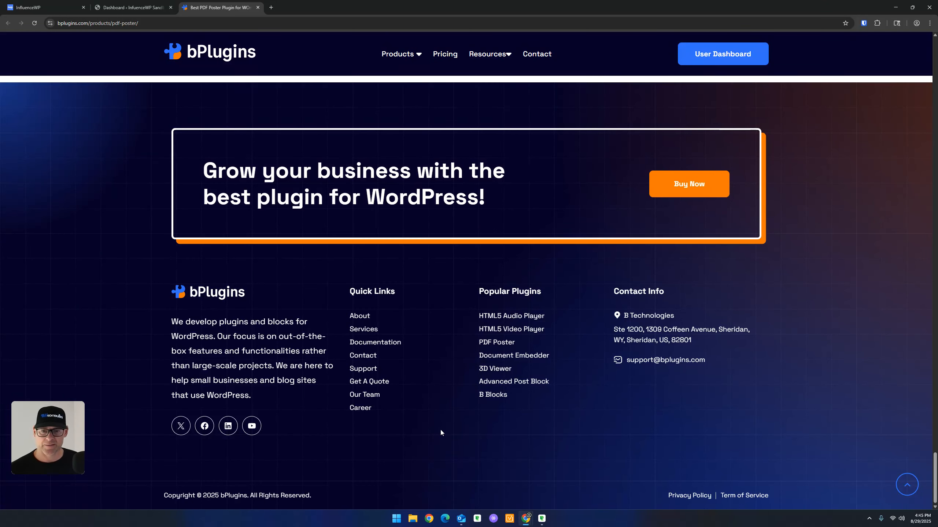
scroll(466, 430, up, 20)
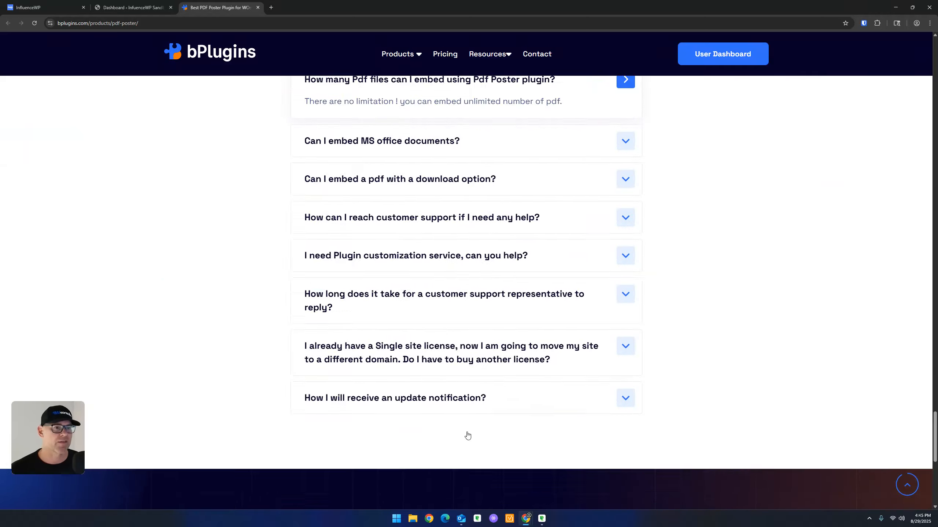
scroll(467, 433, up, 5)
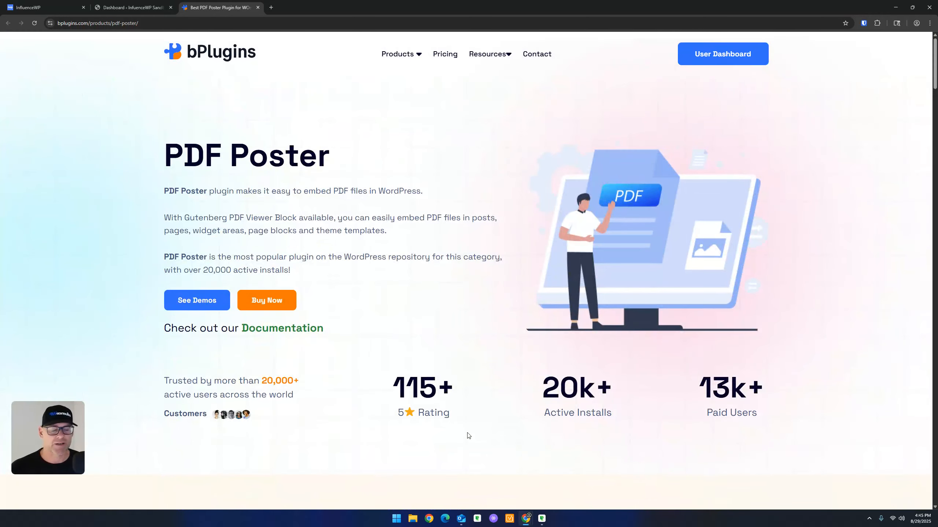
click(257, 7)
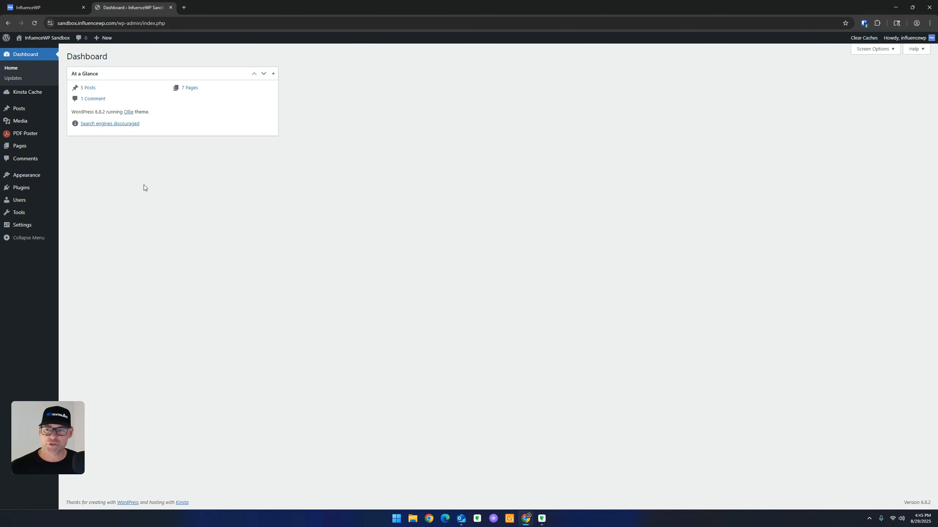
Check the site's installed plugins and themes, and return to the WordPress dashboard.
click(25, 190)
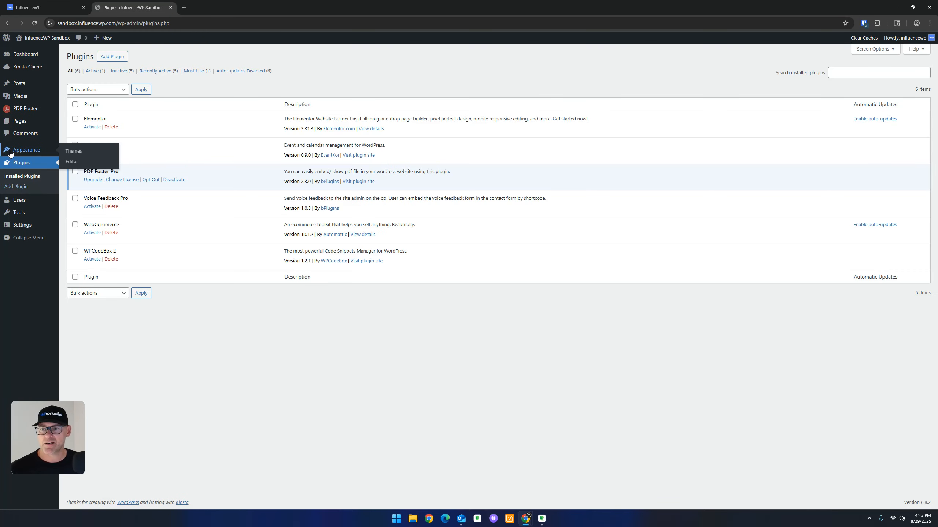
click(74, 154)
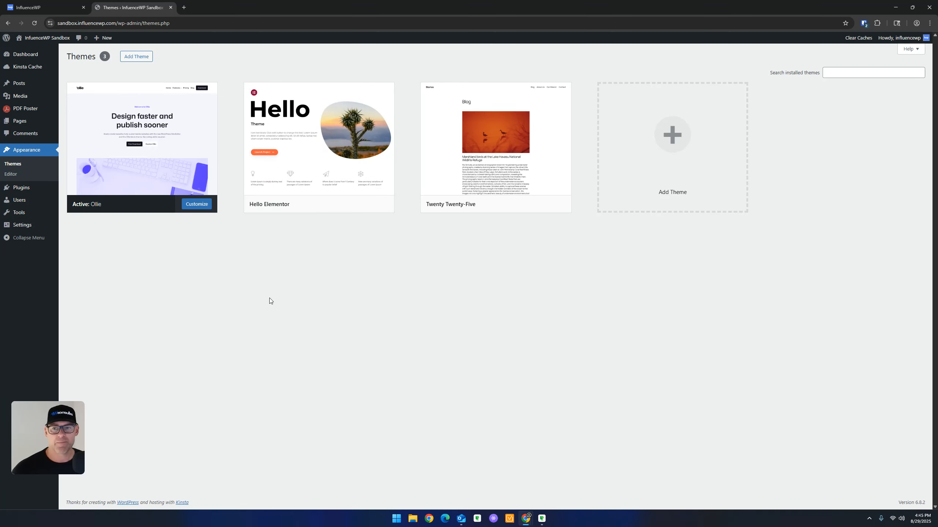
click(25, 55)
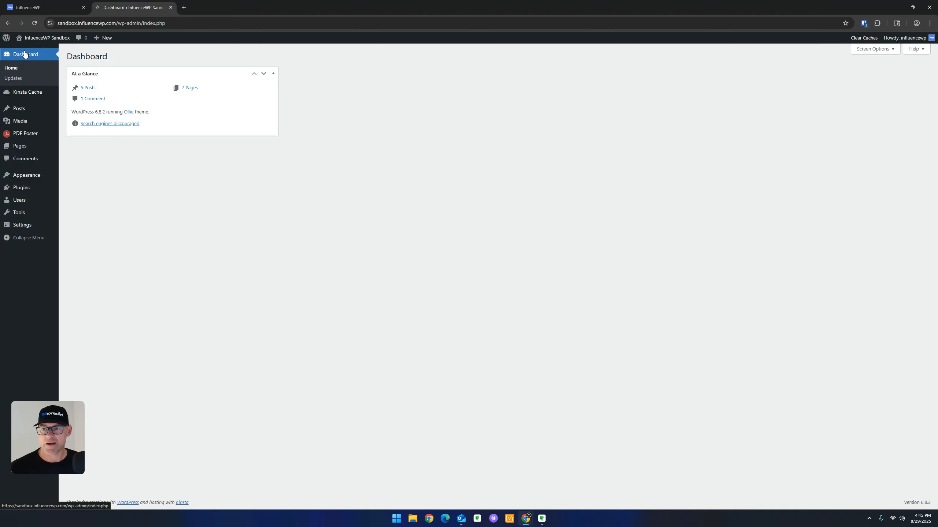
Open the PDF Poster plugin's dashboard and view its demos: Preview 1, Preview 2, Preview 3 and Create Preset.
click(18, 136)
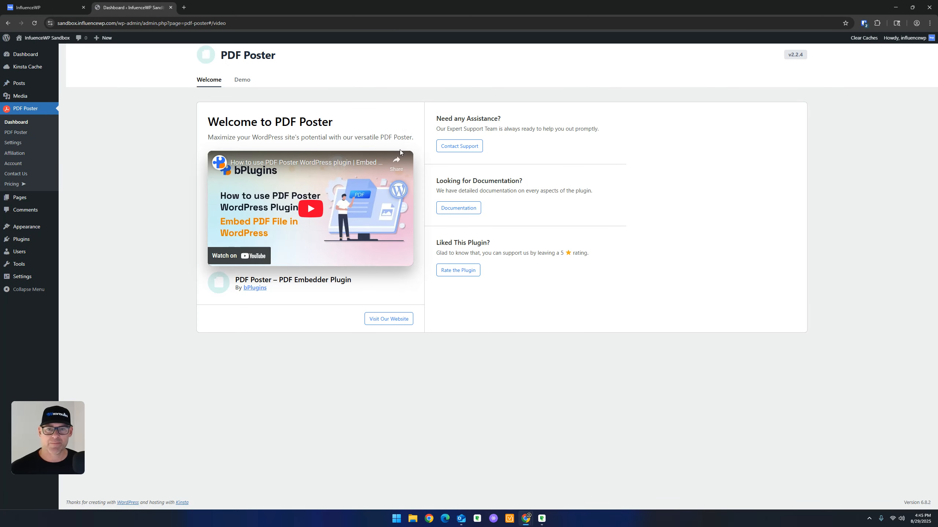
click(459, 208)
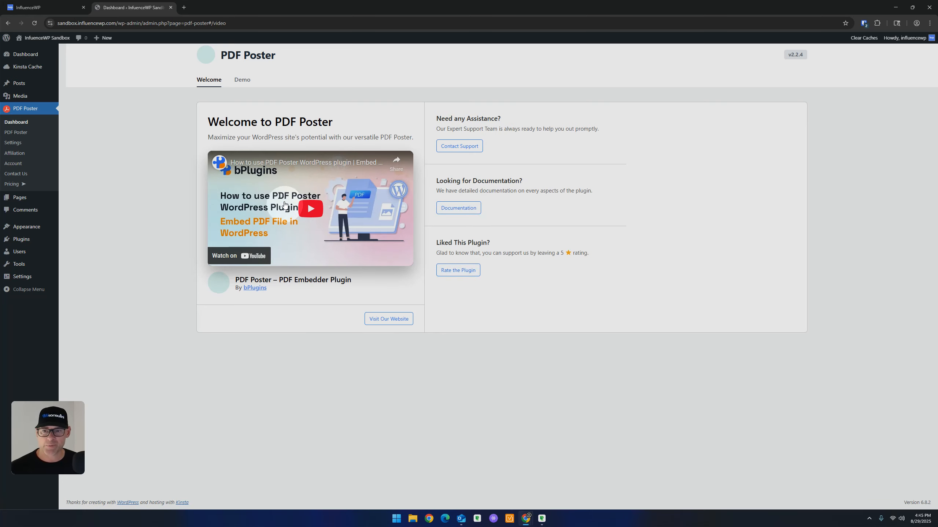
click(241, 84)
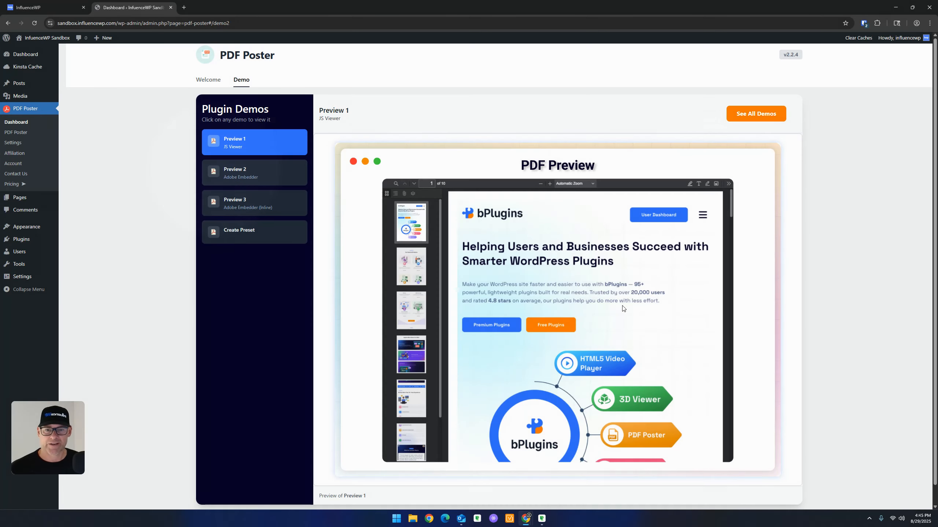
click(233, 170)
click(258, 201)
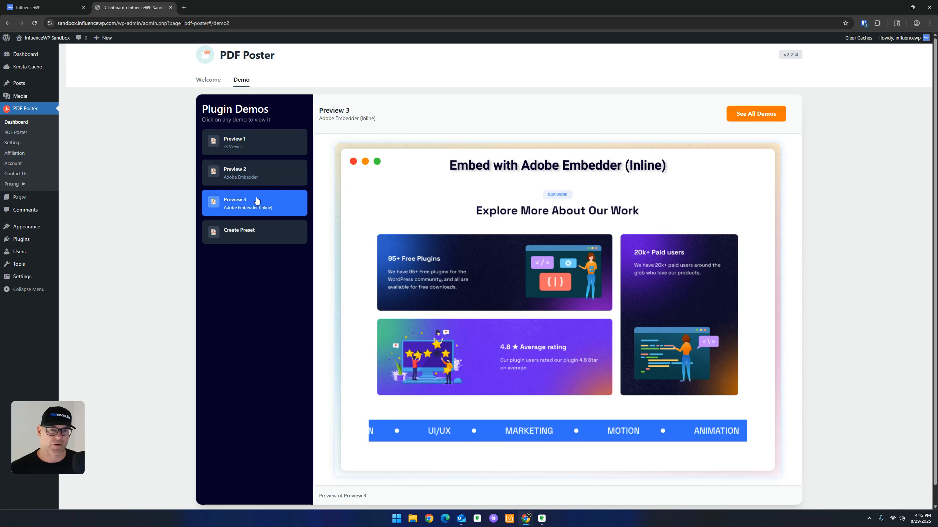
click(260, 227)
click(246, 139)
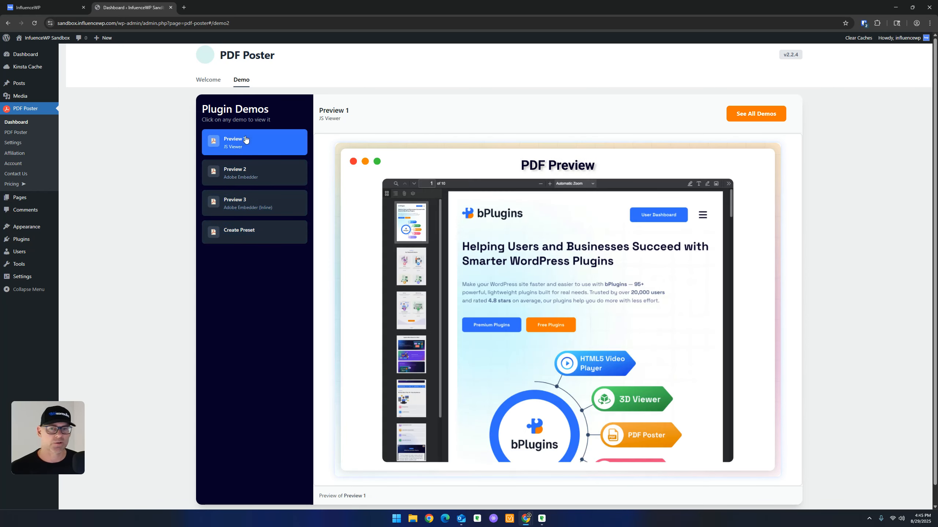
Check the PDF Poster file list and open the plugin's settings at the Quick Embedder section.
click(16, 132)
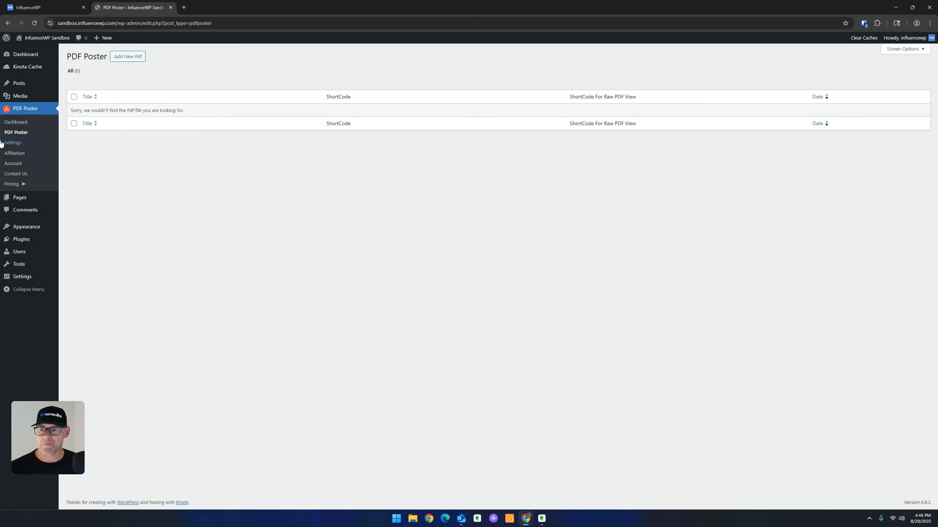
click(11, 144)
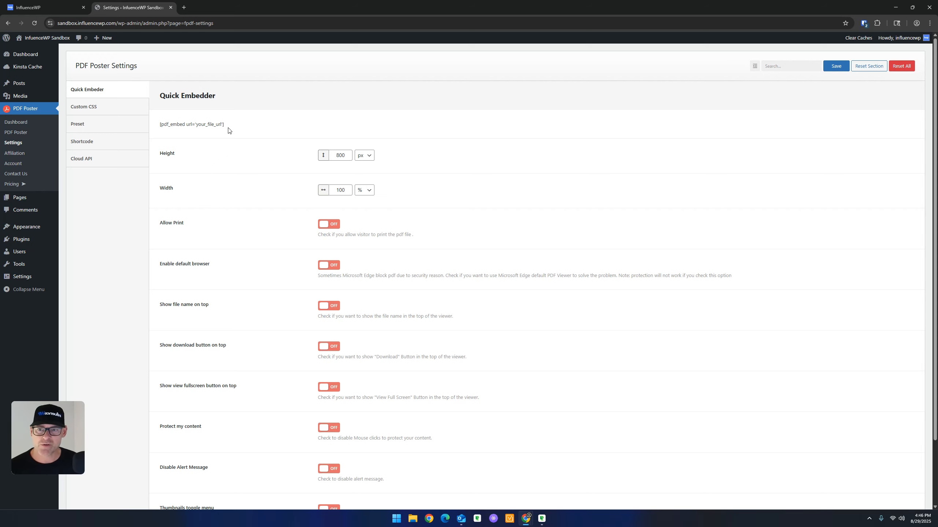
Examine the Quick Embedder section: the pdf_embed shortcode, the height and width, and the viewer toggles down to Thumbnails toggle menu.
drag(233, 128, 159, 127)
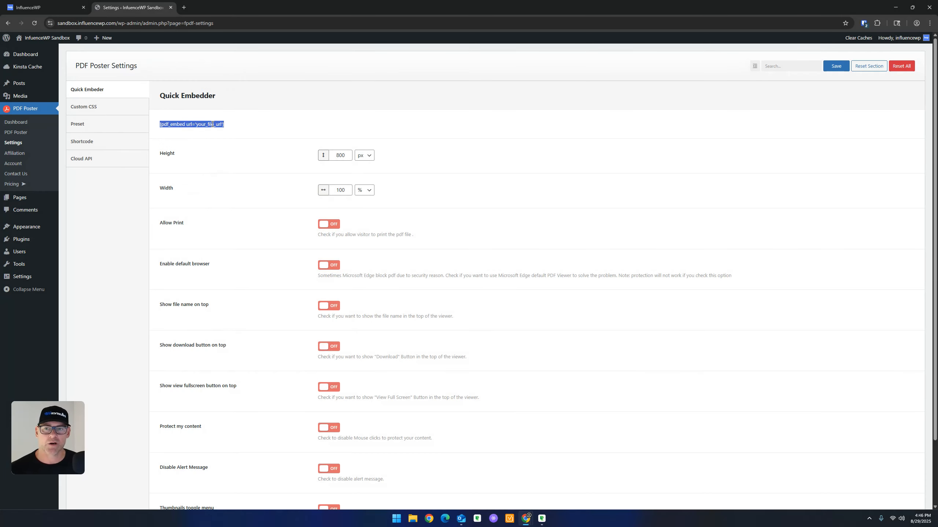
click(259, 141)
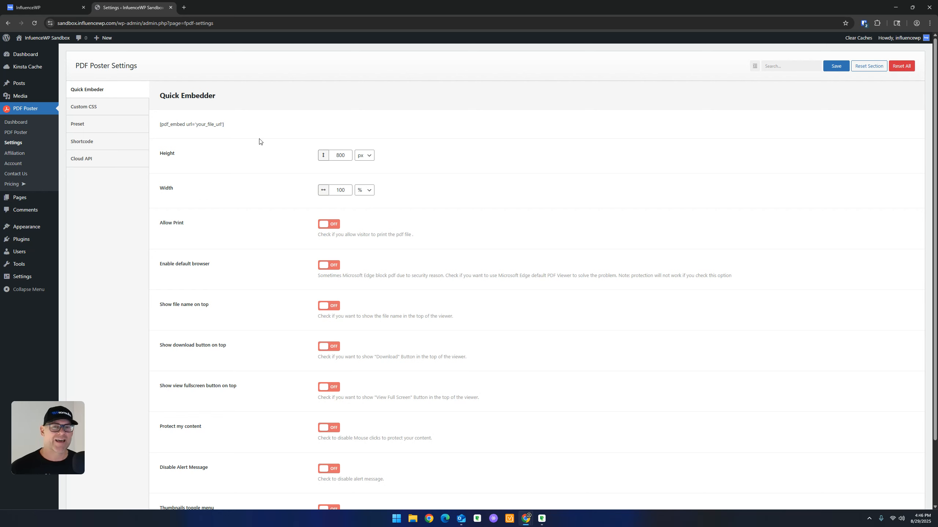
scroll(325, 201, down, 2)
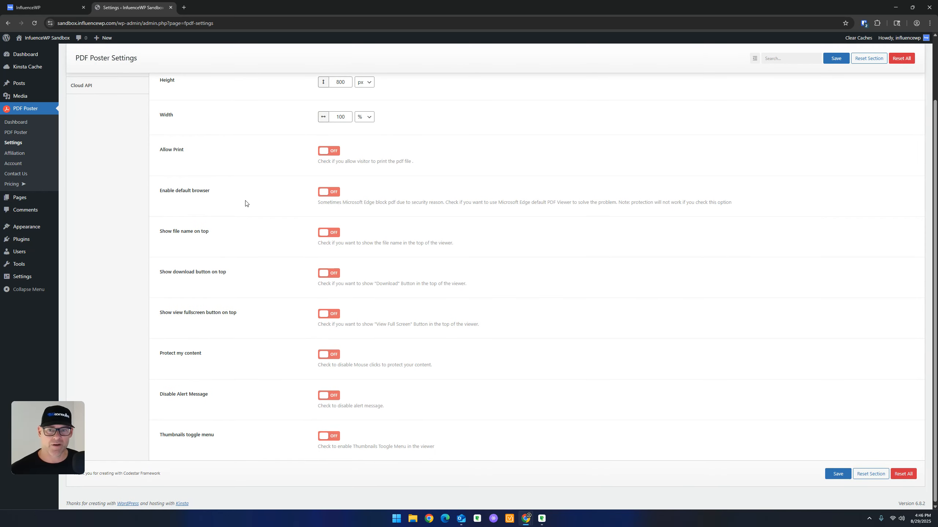
scroll(275, 189, up, 2)
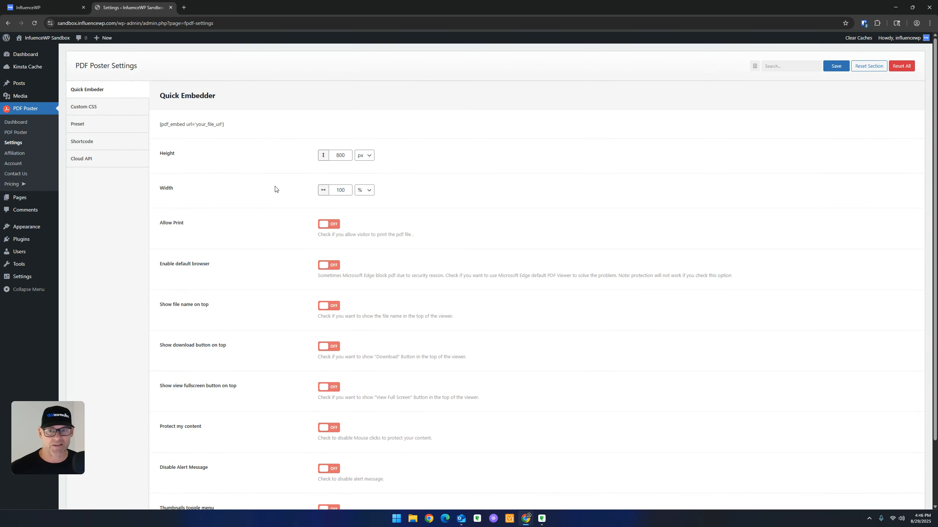
scroll(259, 191, down, 1)
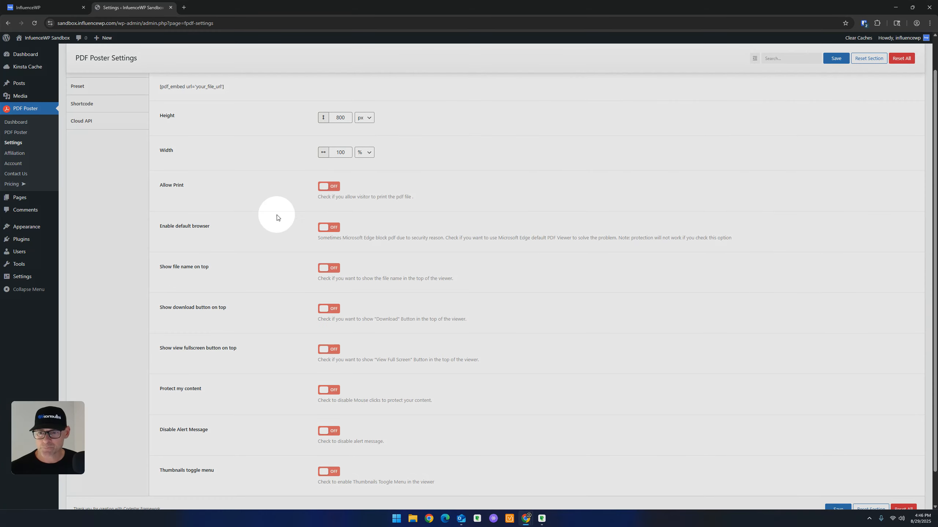
scroll(275, 229, down, 1)
key(ctrl)
key(ctrl)
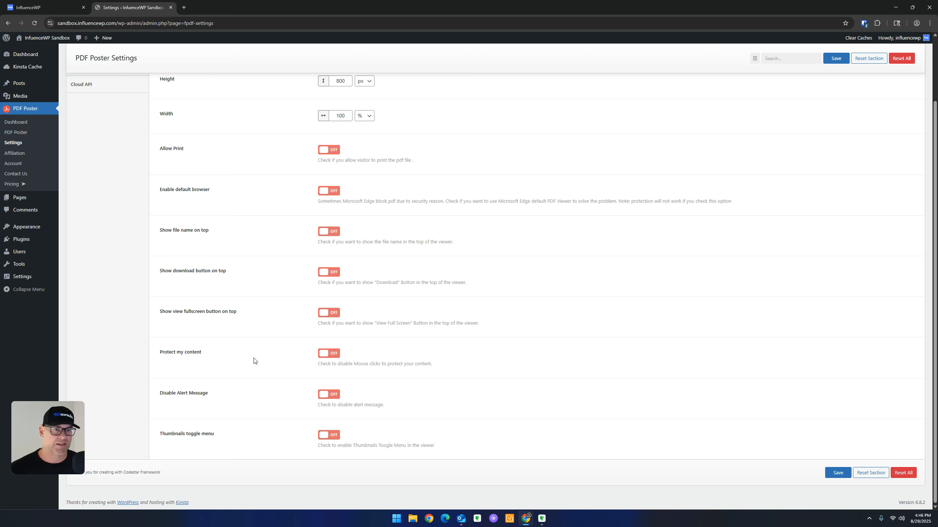
scroll(257, 360, up, 3)
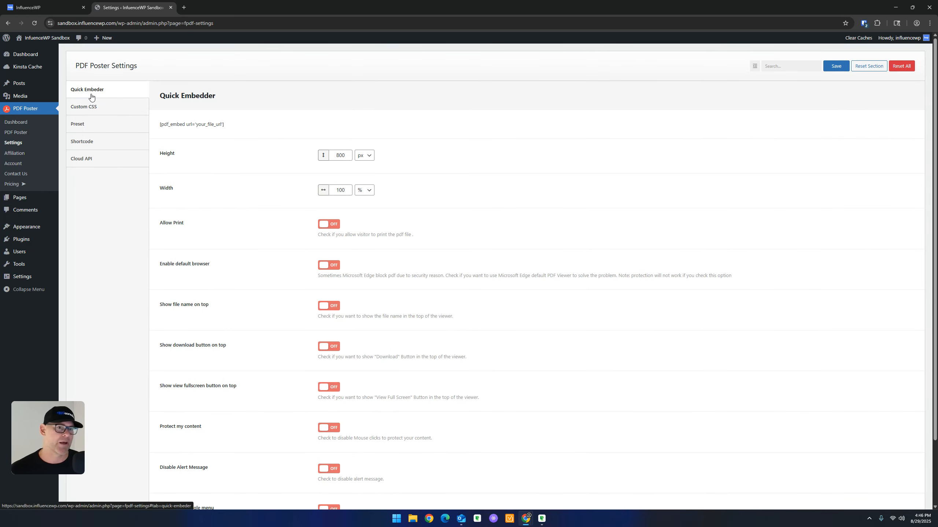
scroll(644, 204, down, 2)
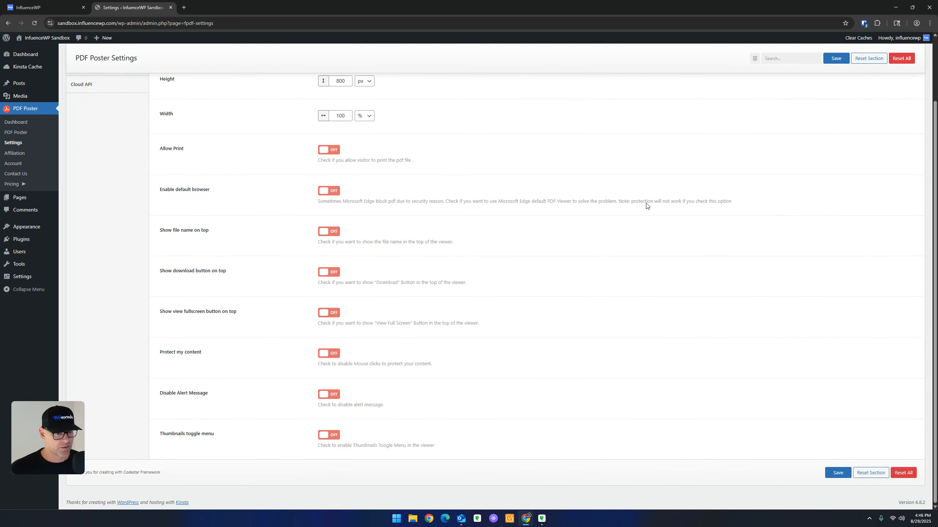
scroll(651, 199, up, 2)
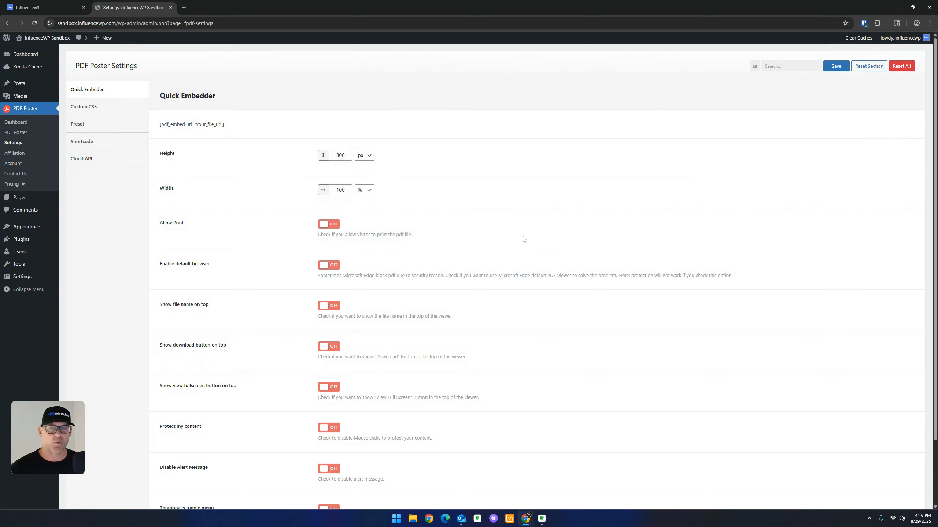
Check the Custom CSS section and the viewer options in the Preset section of the PDF Poster settings.
click(95, 106)
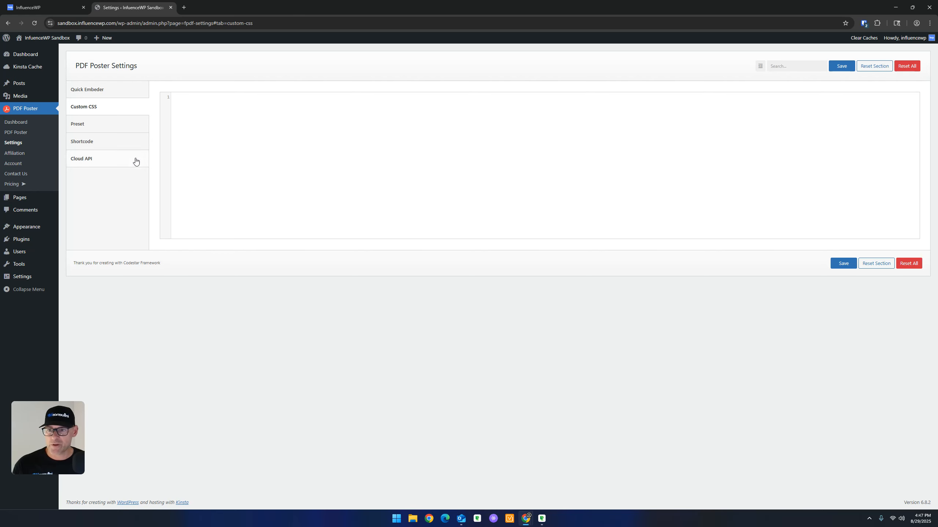
click(113, 125)
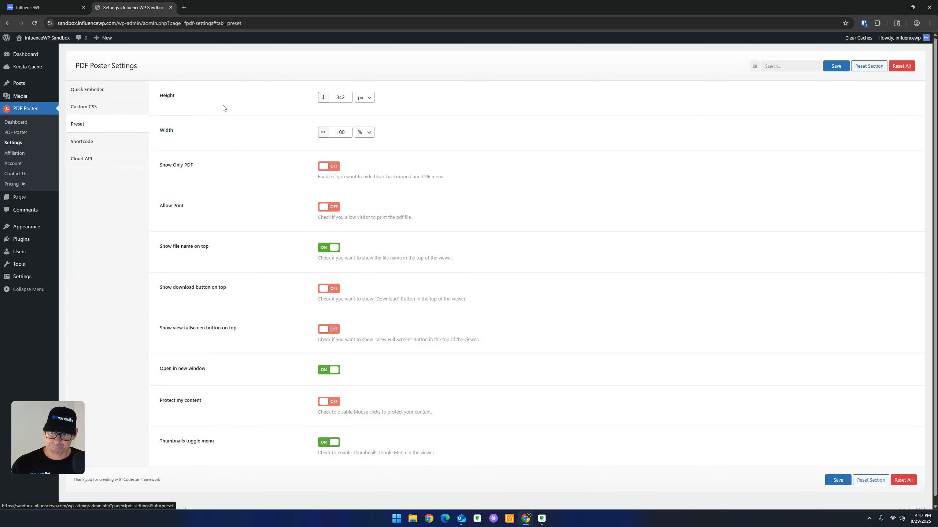
key(ctrl)
key(ctrl)
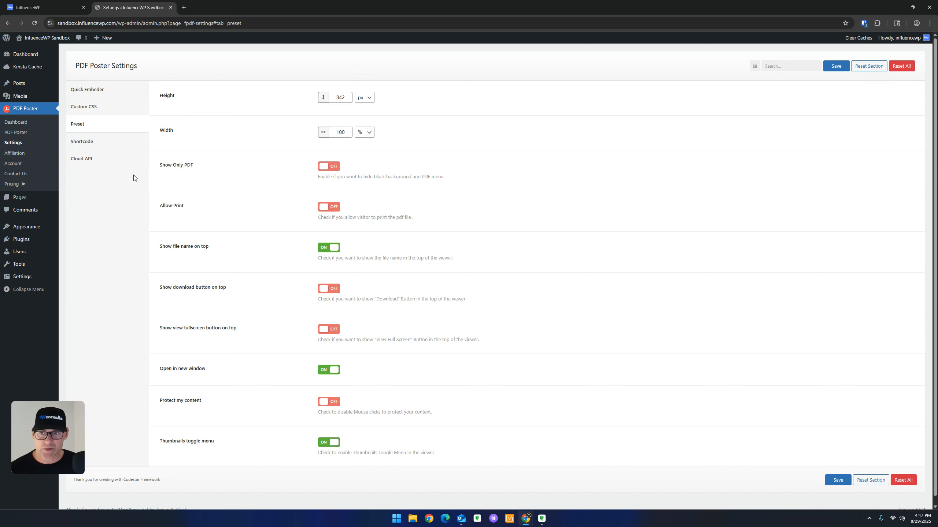
click(273, 186)
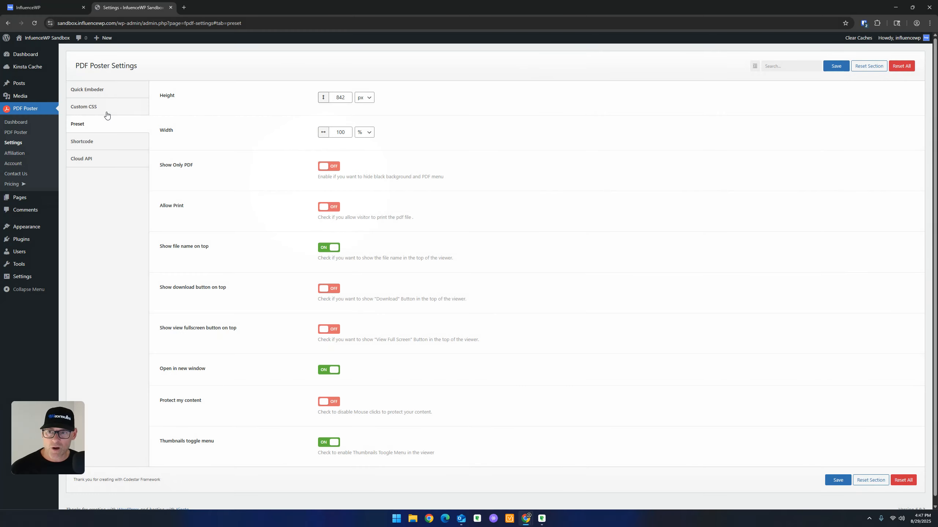
Compare the Quick Embedder options with the Preset options in the PDF Poster settings.
click(100, 89)
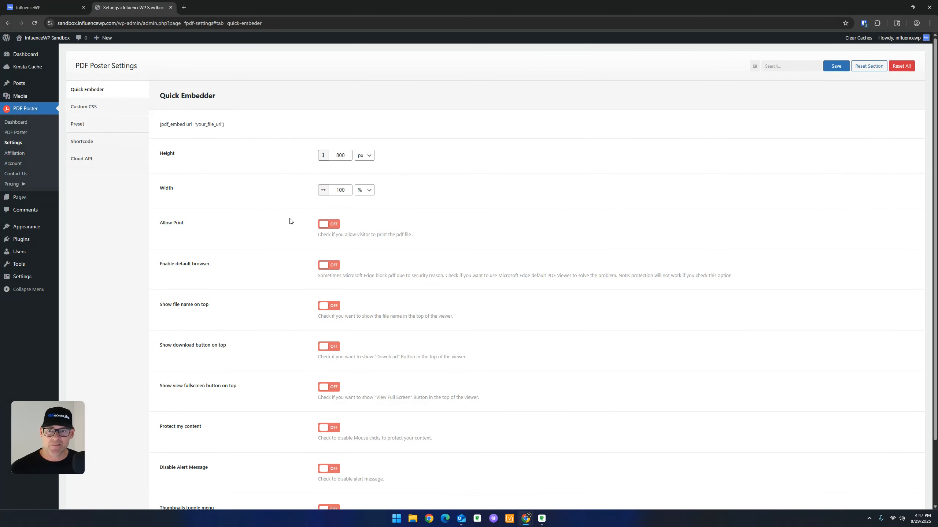
click(96, 144)
click(97, 126)
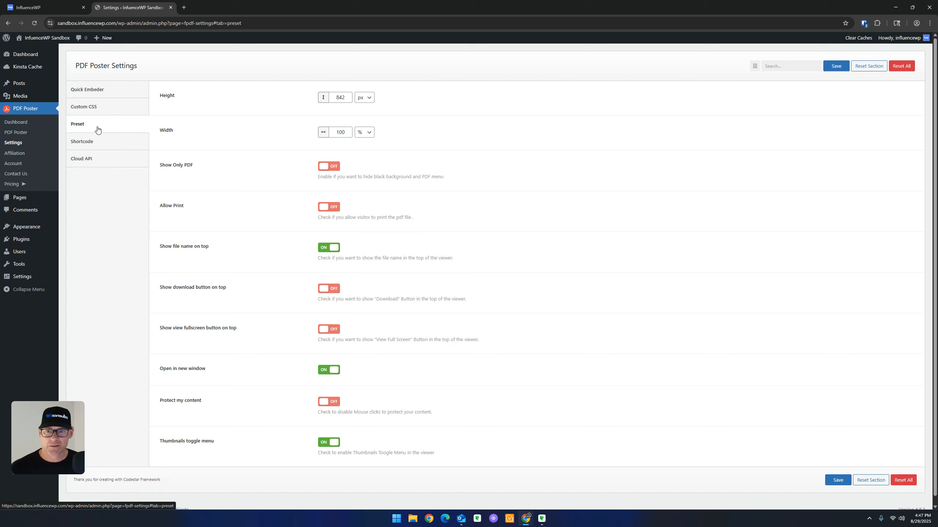
click(98, 94)
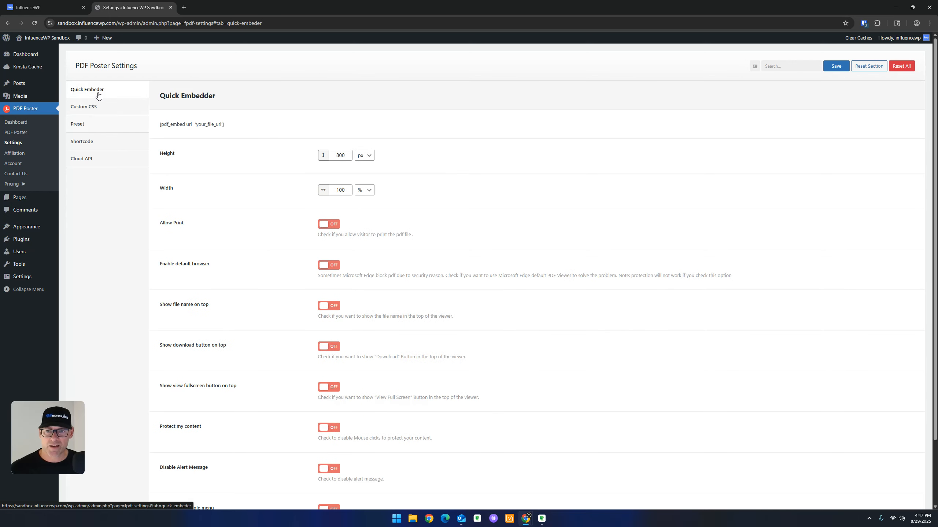
click(98, 126)
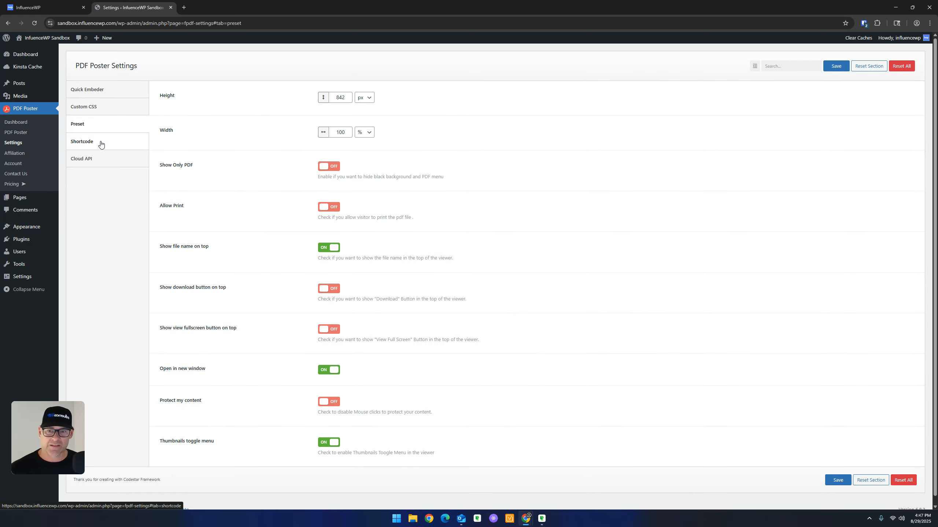
Check the Shortcode section and the Dropbox, Google and Adobe fields of the Cloud API section.
click(101, 144)
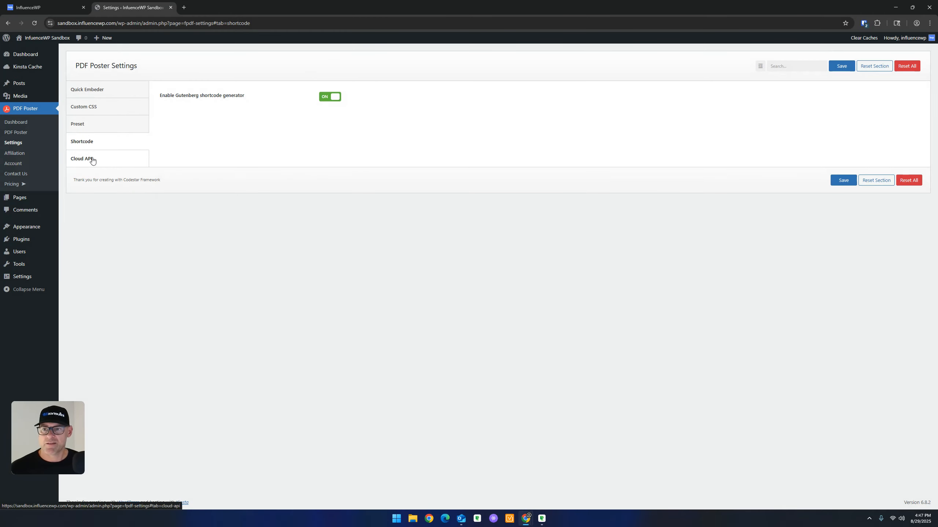
click(92, 160)
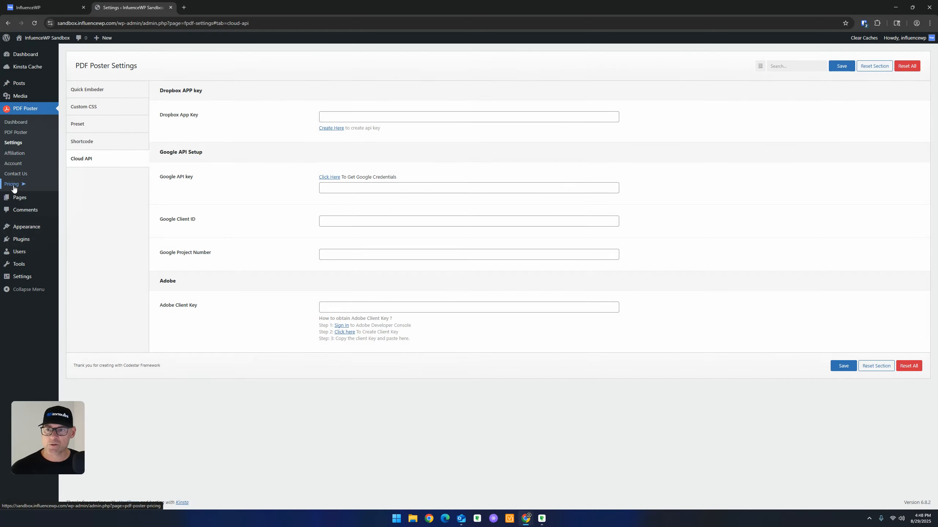
mouse_move(33, 198)
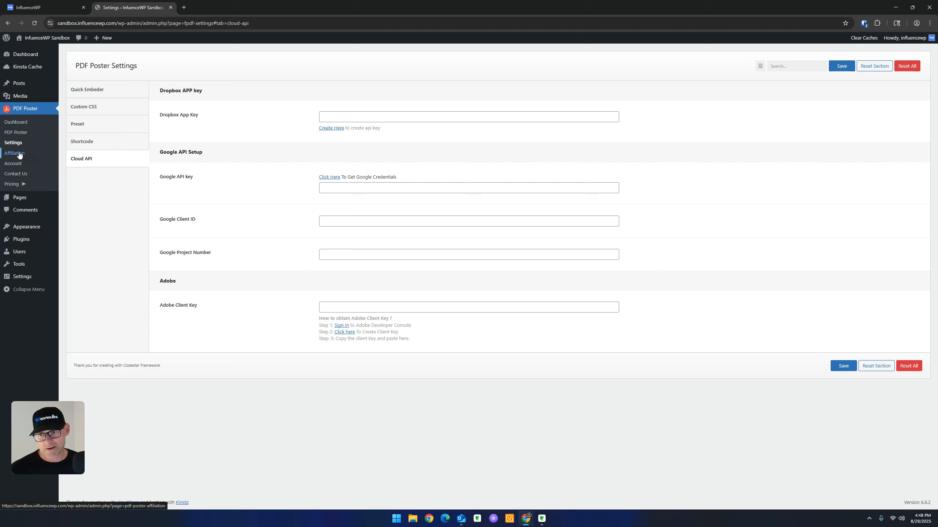
Start a new PDF entry from the PDF Poster file list, and open that list in a separate browser tab placed before the editor.
click(20, 134)
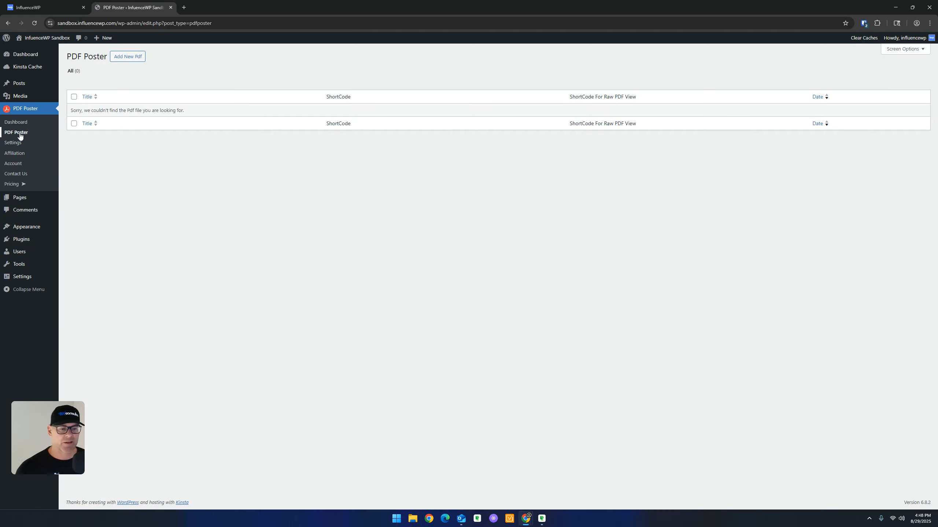
click(130, 56)
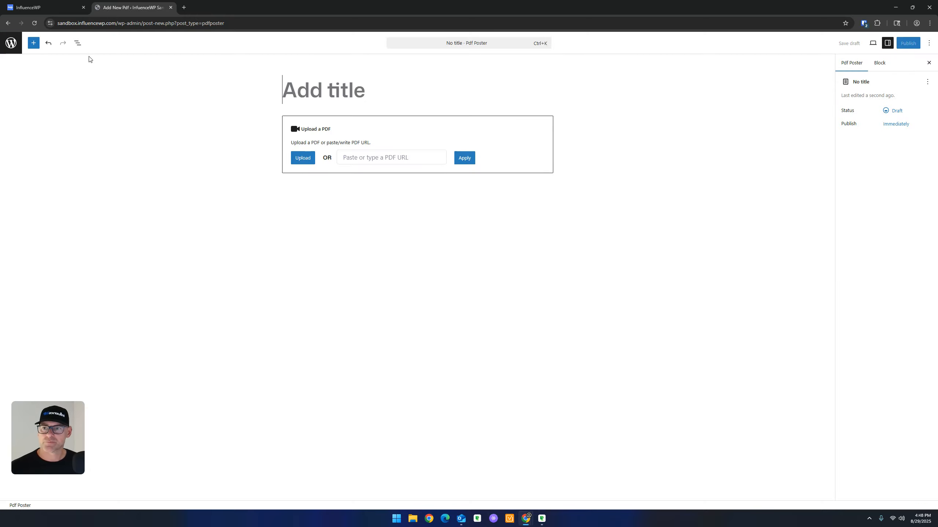
right_click(11, 44)
click(44, 56)
drag(196, 5, 125, 4)
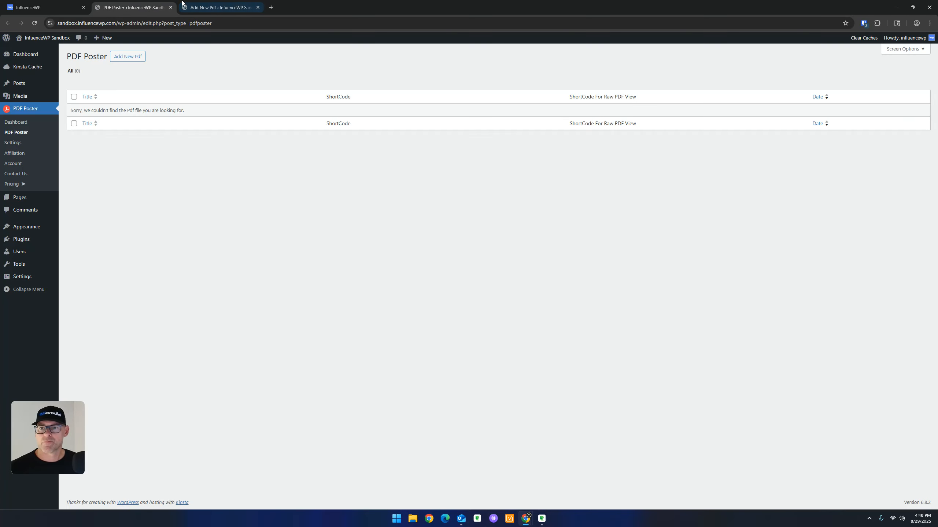
click(203, 3)
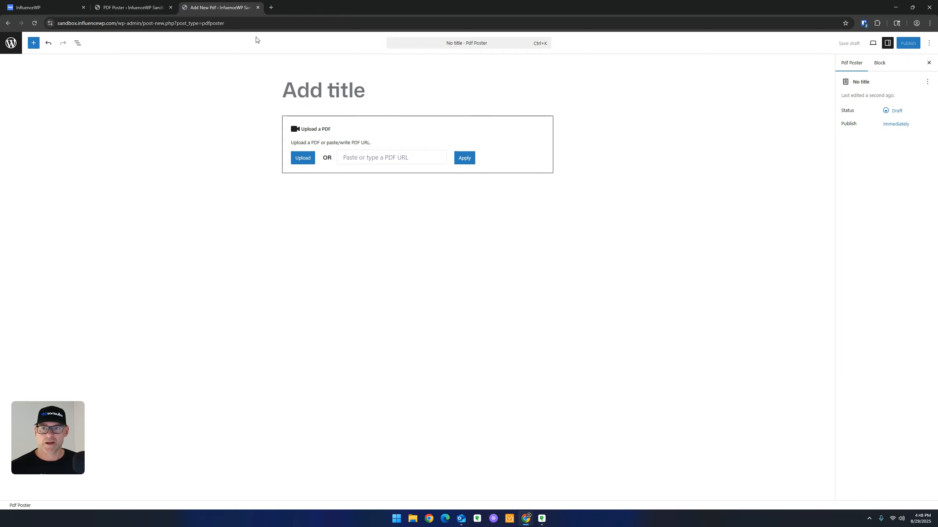
Title the new PDF entry "IWP PDF".
click(325, 86)
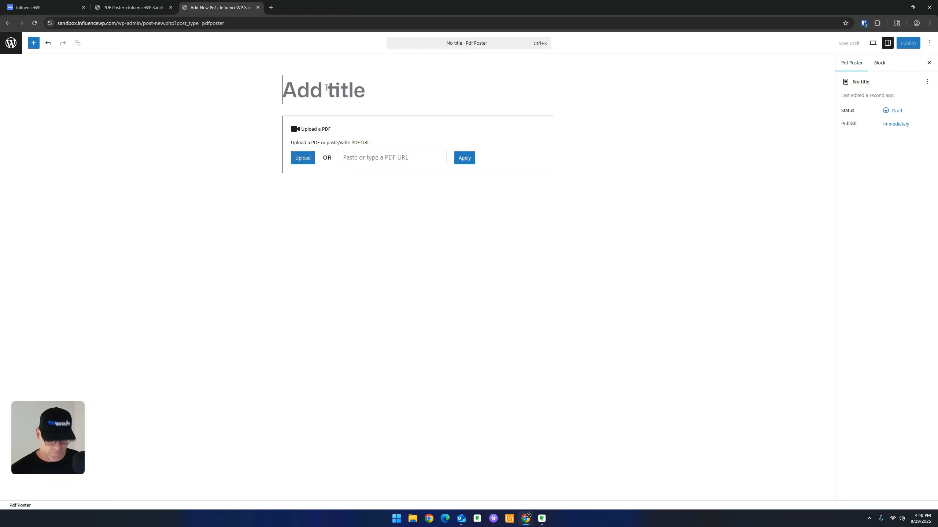
text(IWP PDG)
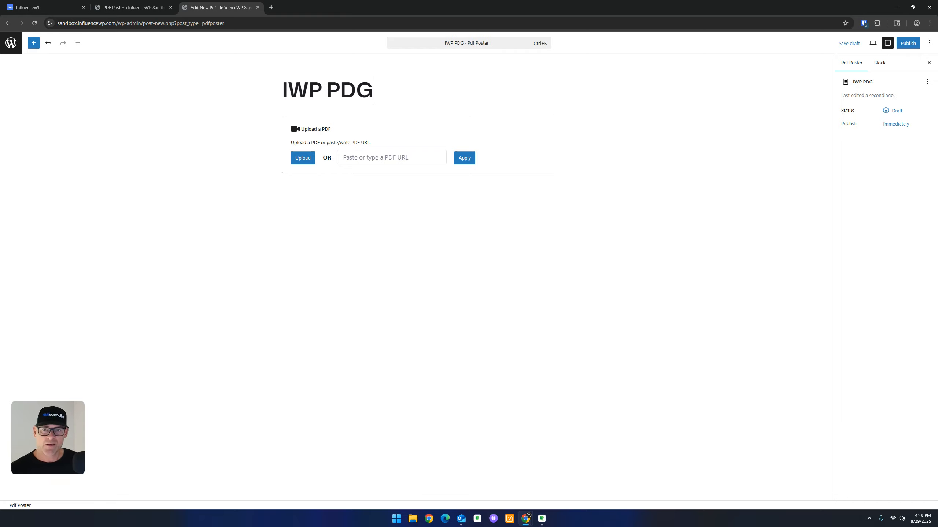
key(BackSpace)
text(F)
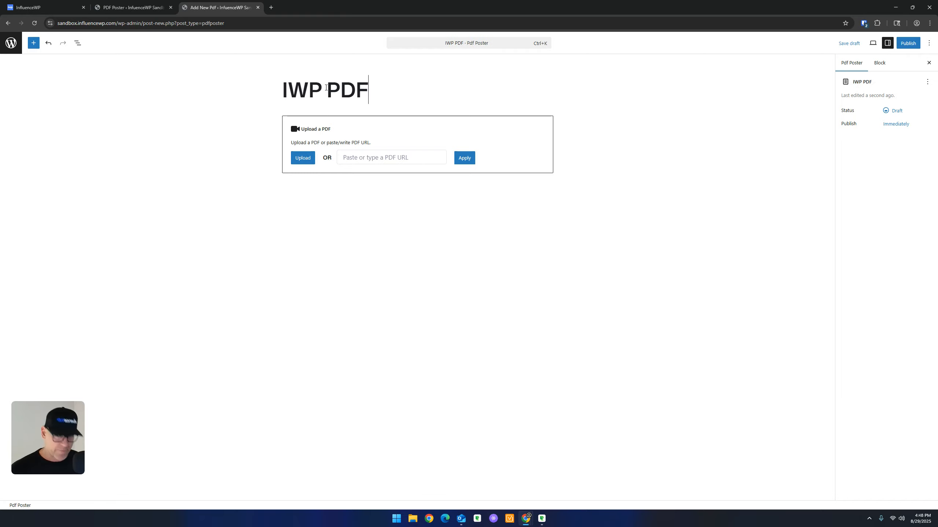
Insert PDF-Poster-InfluenceWP.pdf from the media library into the PDF block.
click(303, 159)
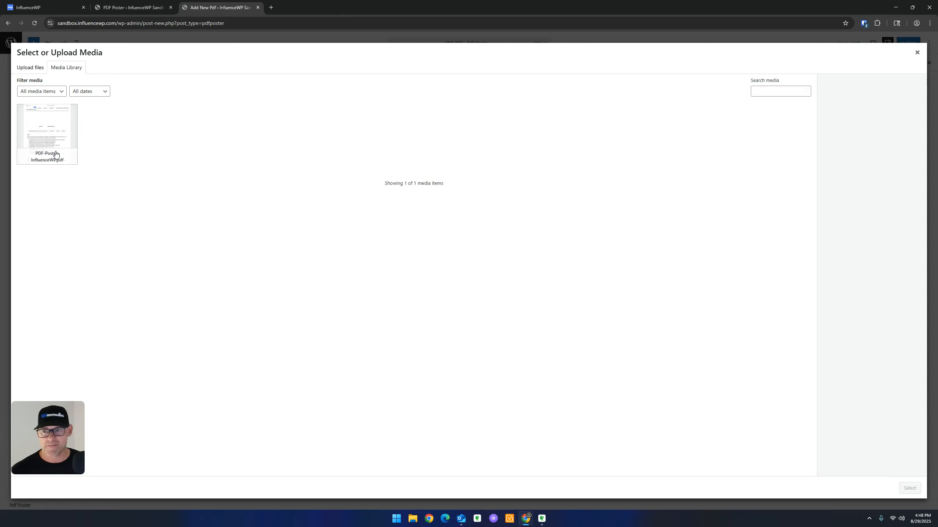
click(54, 132)
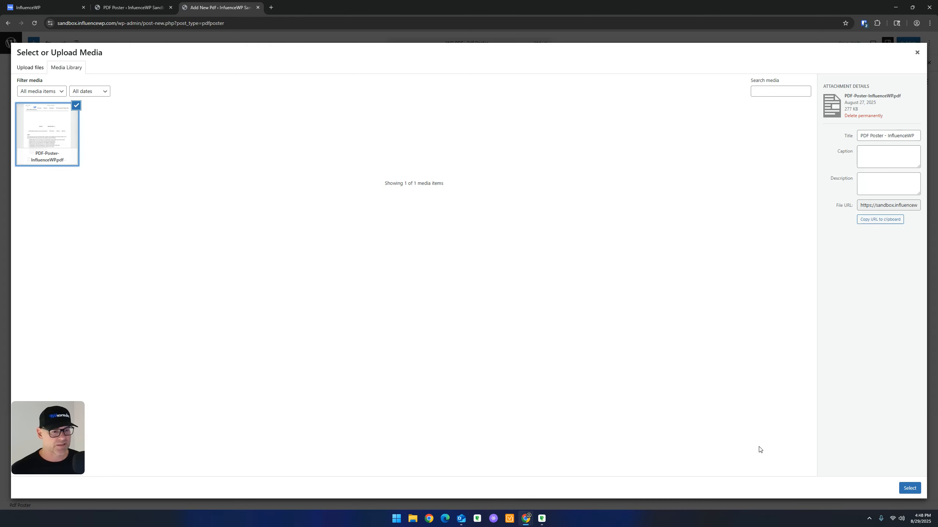
click(904, 488)
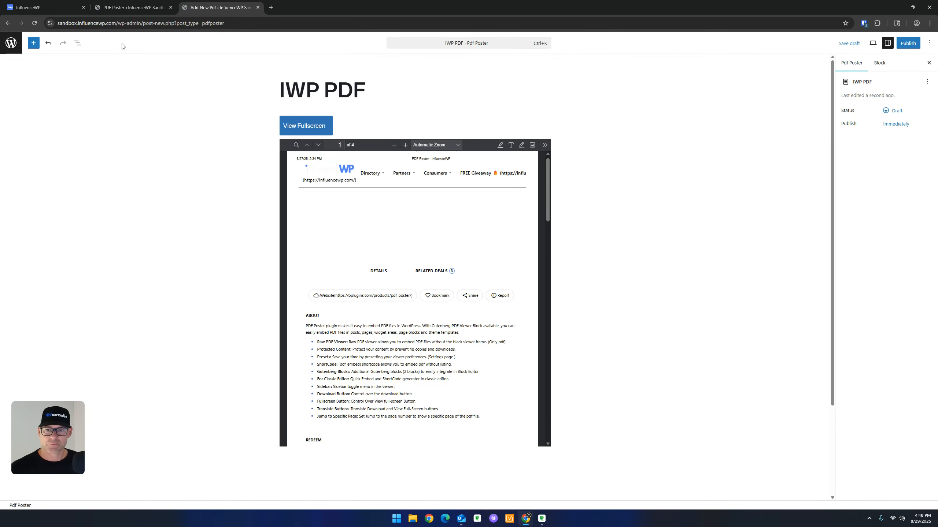
Look over the embedded PDF preview, publish the IWP PDF entry, and close the editor's settings sidebar.
scroll(166, 168, down, 2)
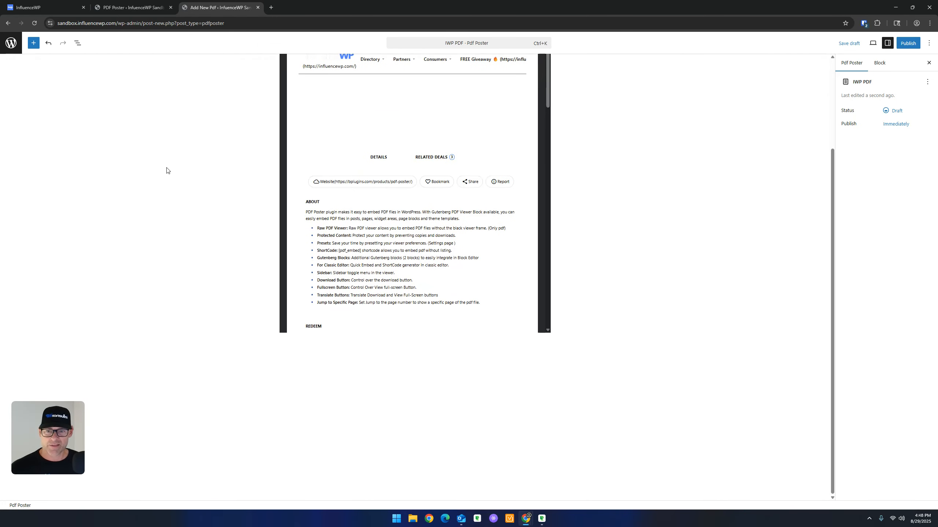
scroll(166, 169, up, 2)
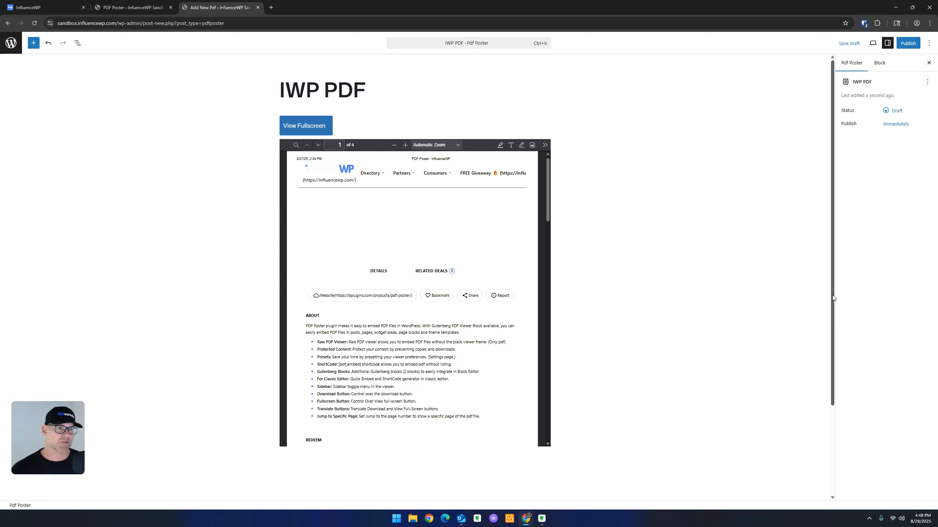
click(904, 45)
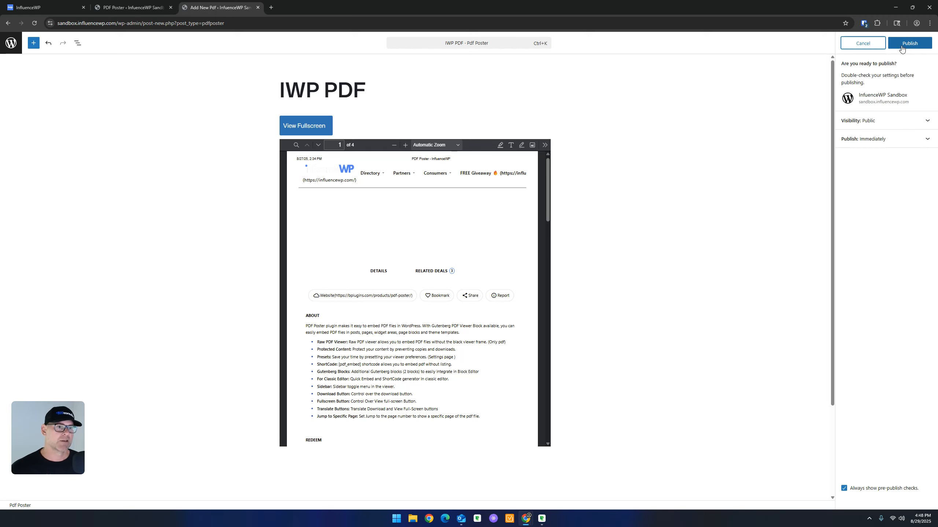
click(904, 46)
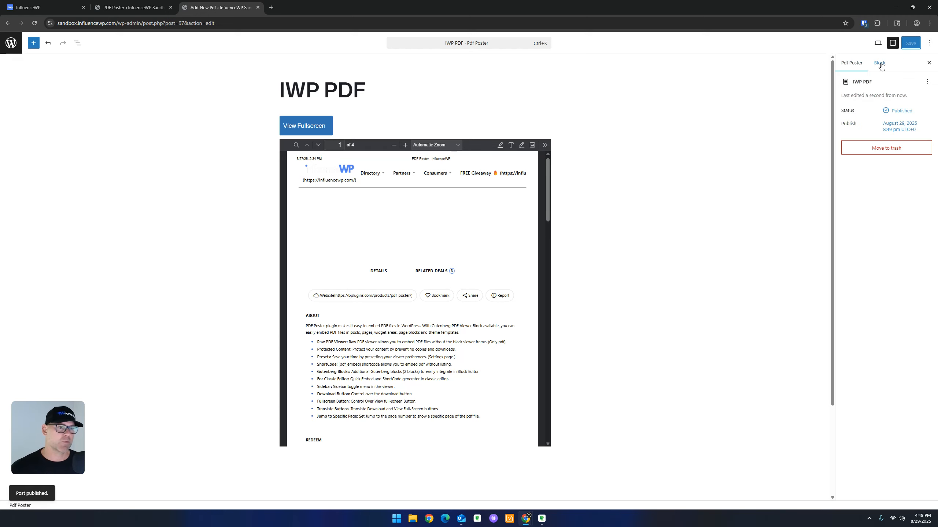
click(929, 62)
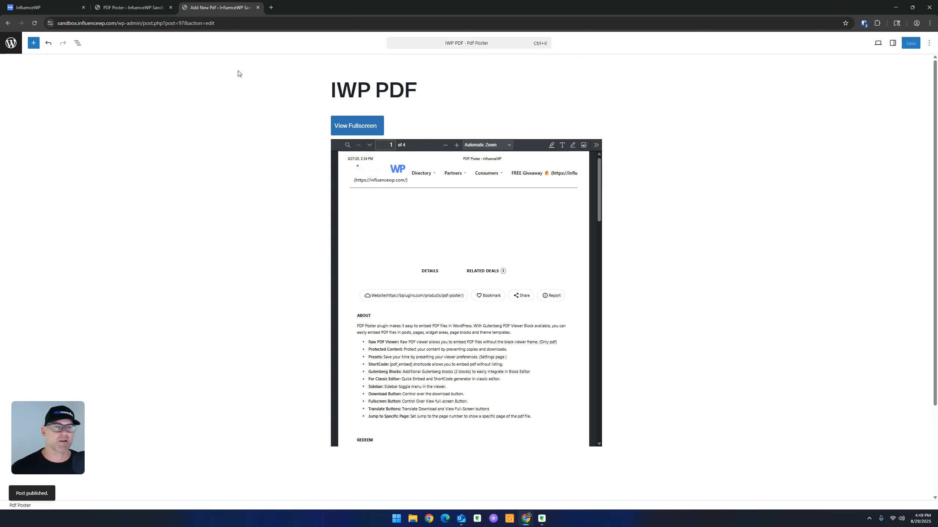
Return to the PDF Poster file list, reload it, and copy the IWP PDF entry's standard shortcode [pdf id=97].
click(130, 4)
click(216, 8)
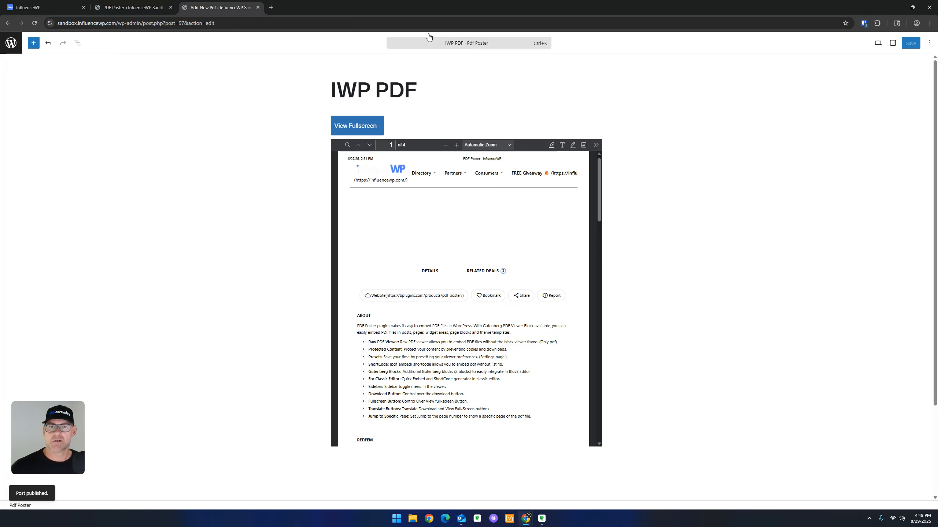
click(928, 43)
click(893, 43)
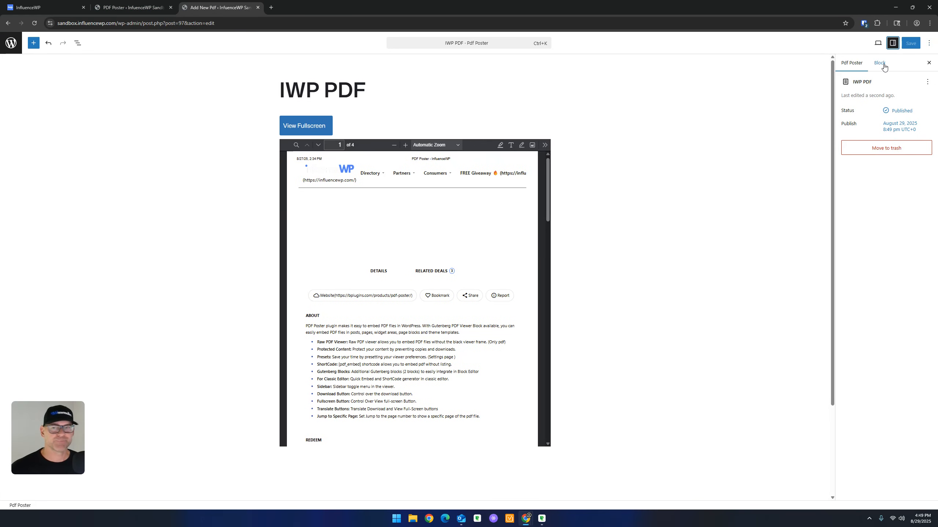
click(129, 7)
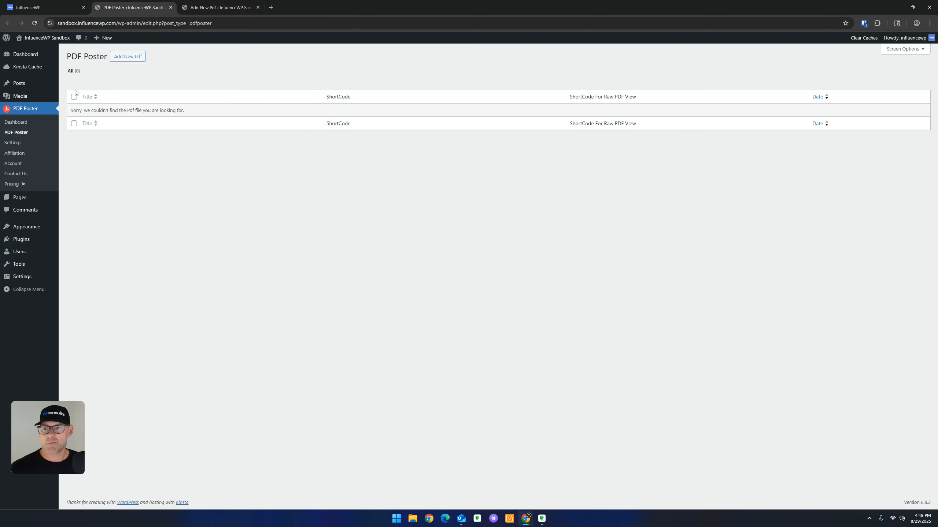
click(36, 23)
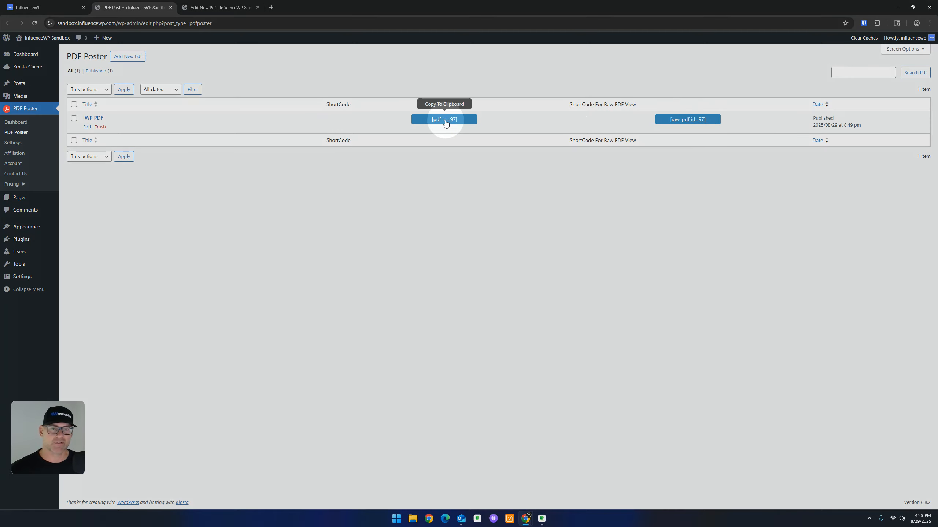
click(447, 124)
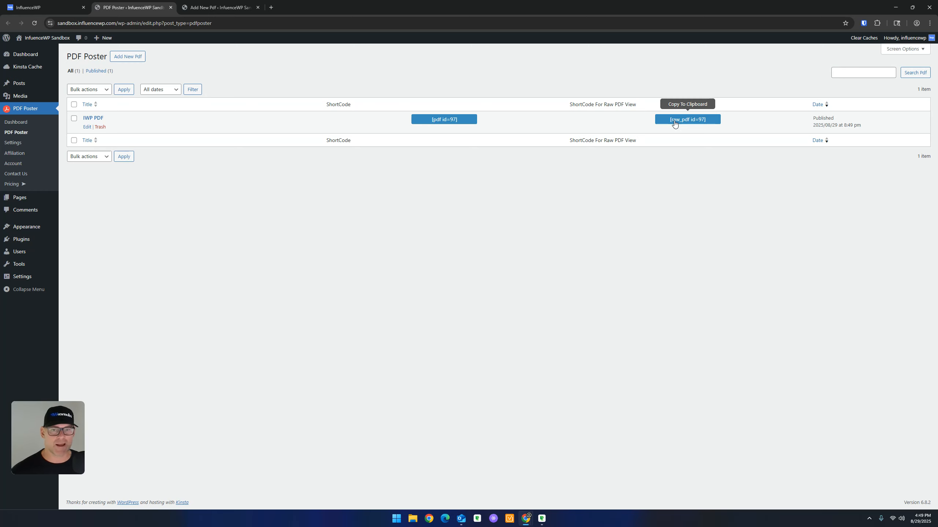
click(447, 122)
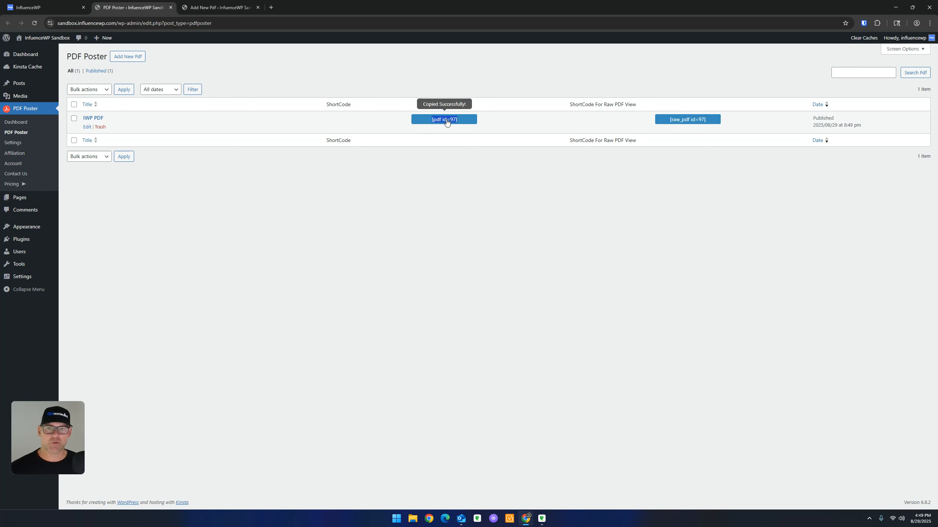
Open the site's list of all pages in a new browser tab, and open the Test page's editor in another.
mouse_move(45, 199)
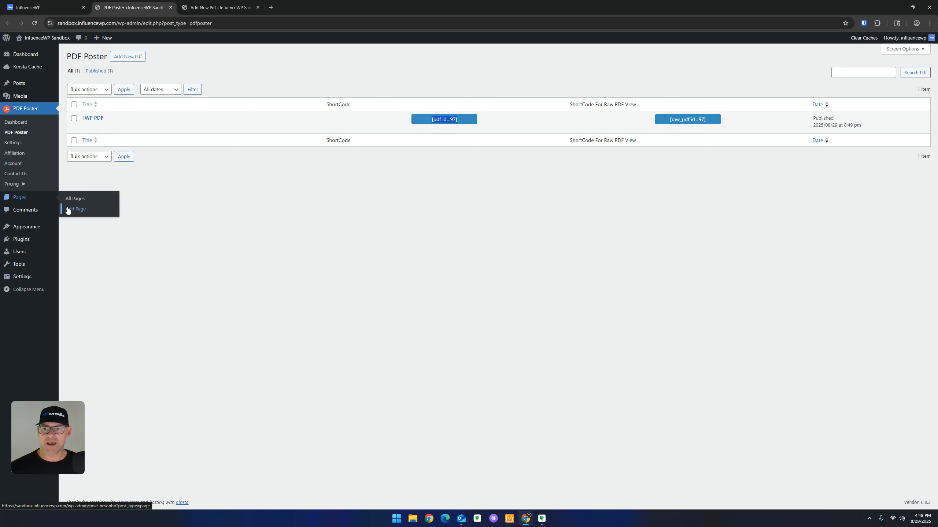
right_click(75, 199)
click(148, 206)
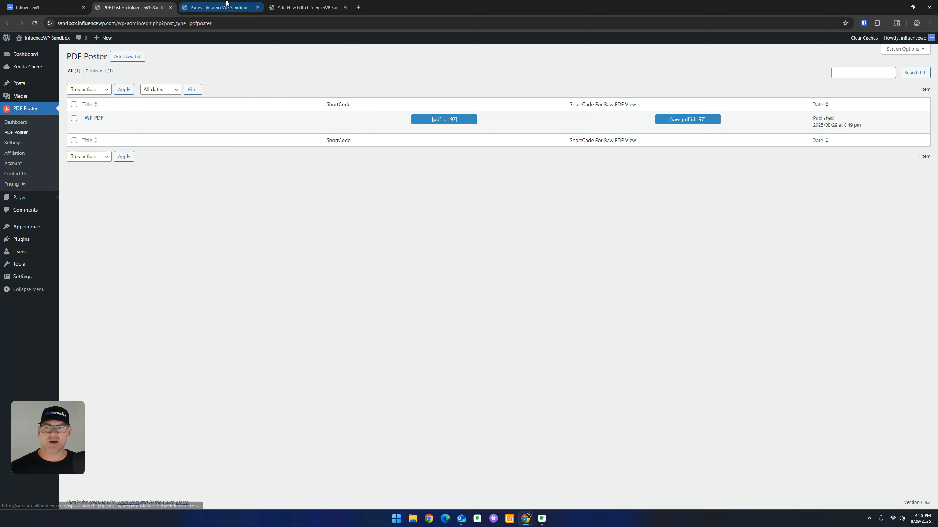
click(226, 4)
right_click(88, 249)
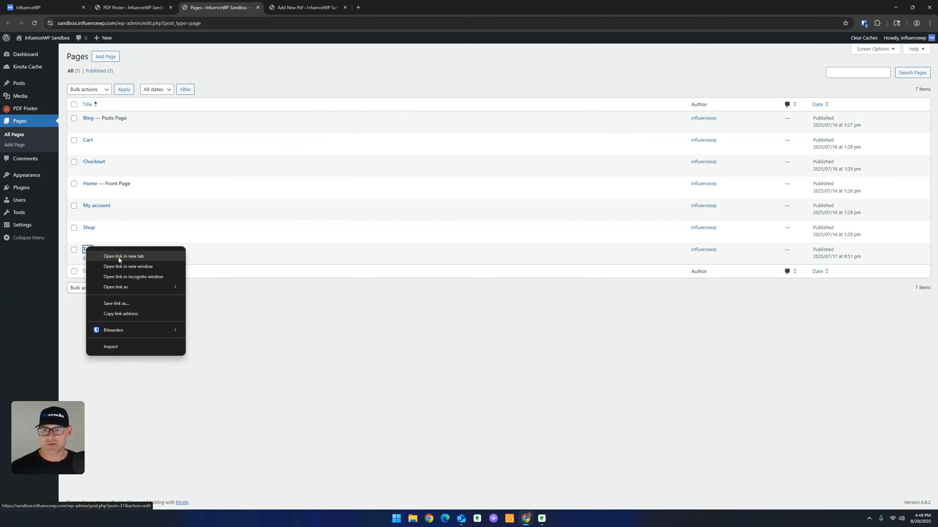
click(118, 256)
key(ctrl+Tab)
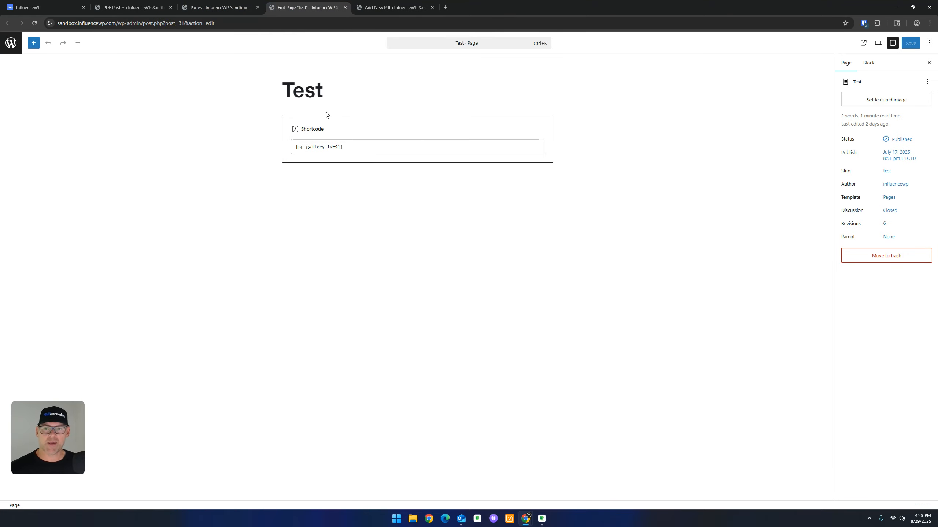
Delete the Shortcode block containing [sp_gallery id=91] from the Test page.
click(334, 182)
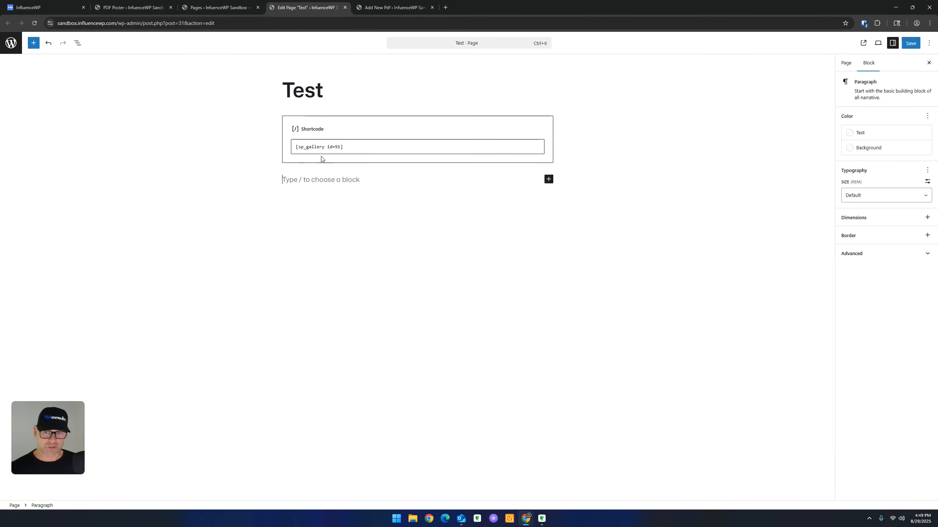
key(BackSpace)
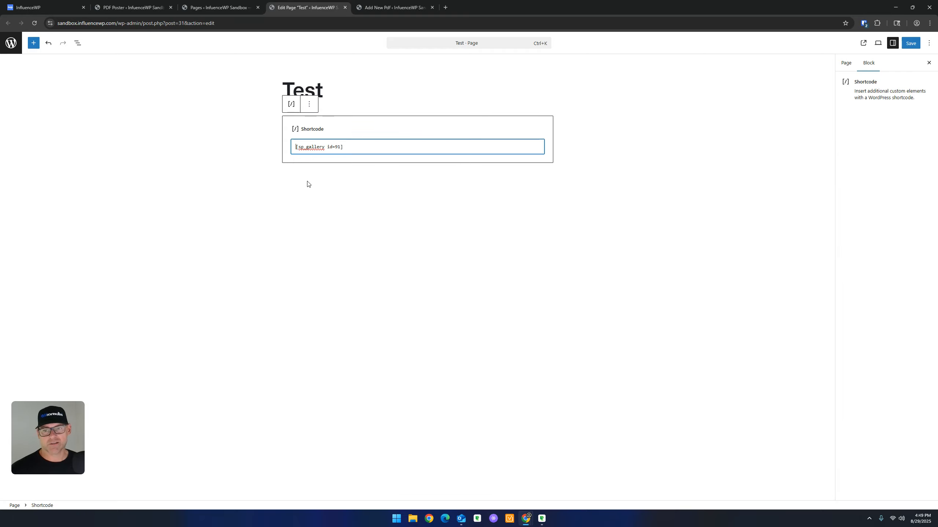
click(311, 179)
key(BackSpace)
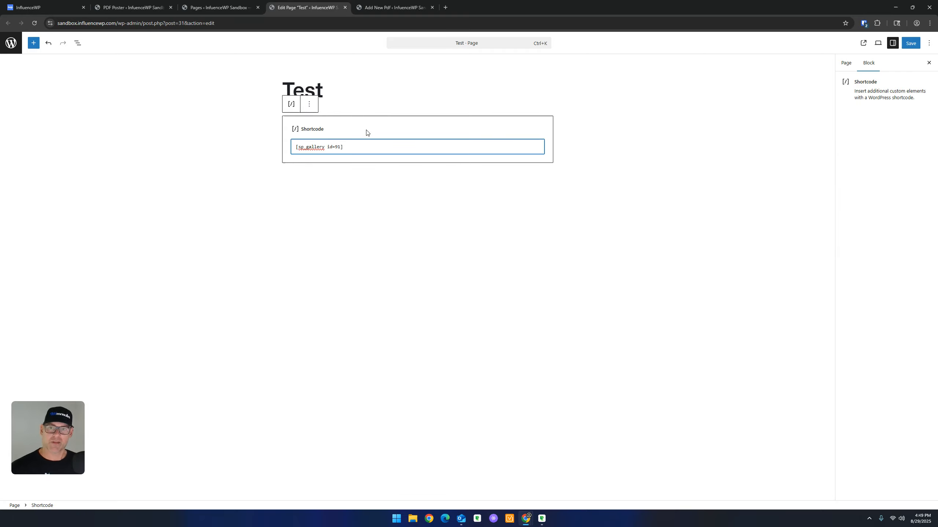
click(368, 114)
click(374, 116)
click(310, 104)
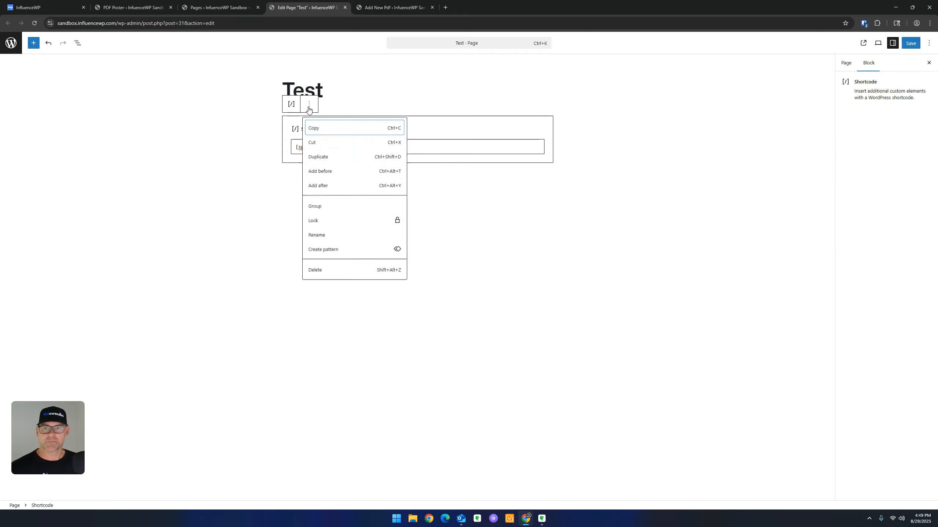
click(323, 276)
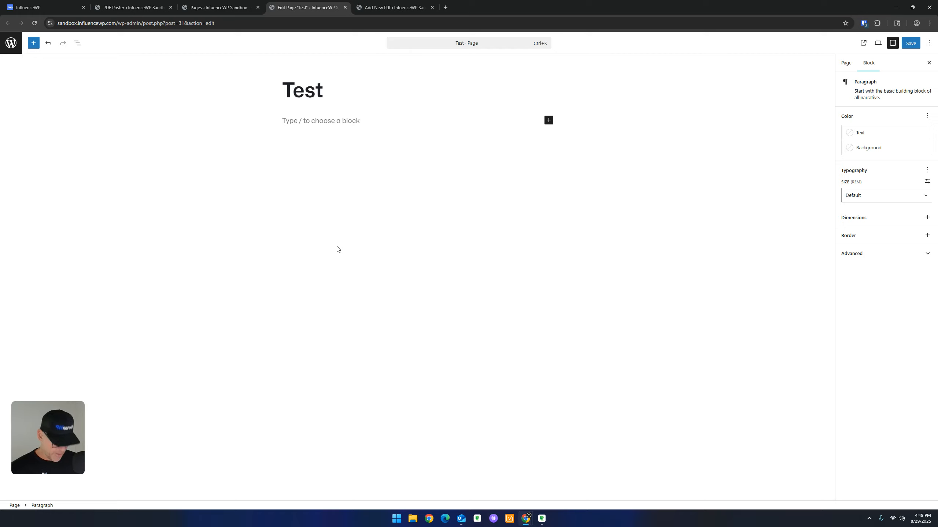
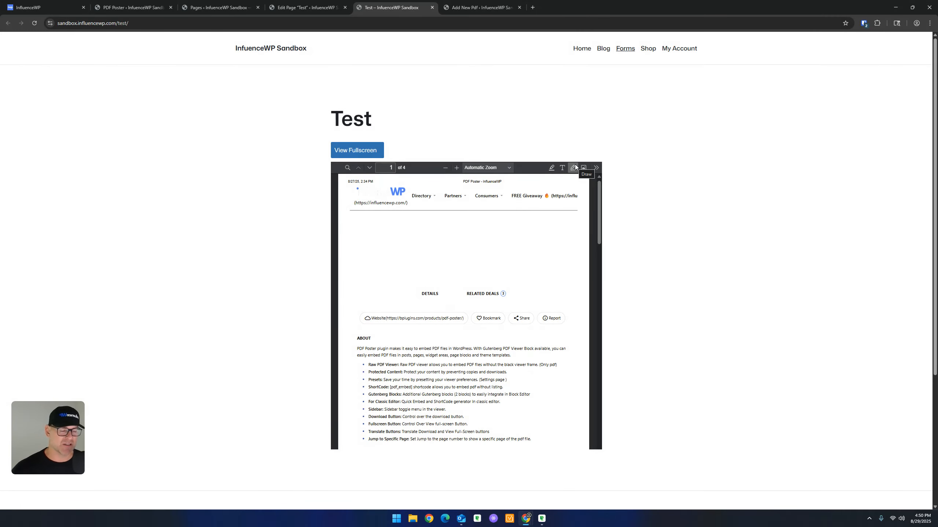
View the PDF embedded on the published Test page in fullscreen, and return to the page.
key(ctrl)
key(ctrl)
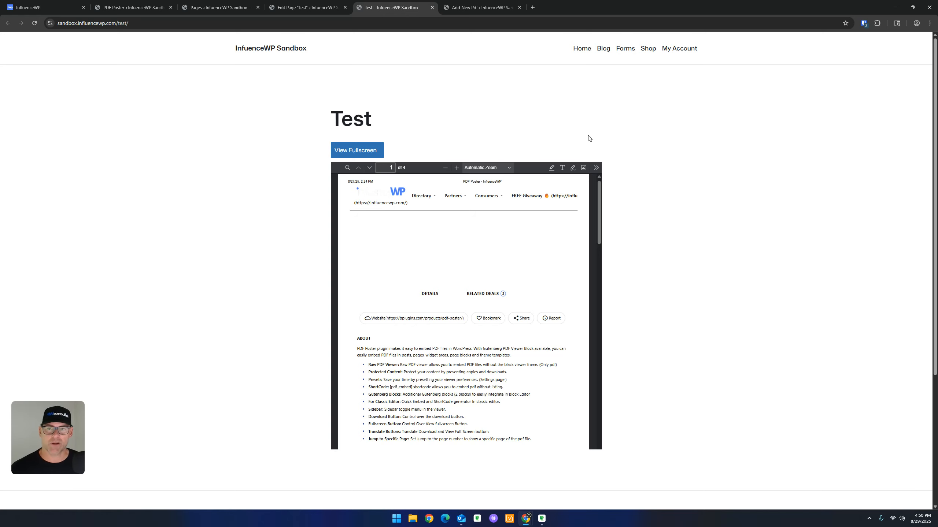
key(ctrl)
key(ctrl)
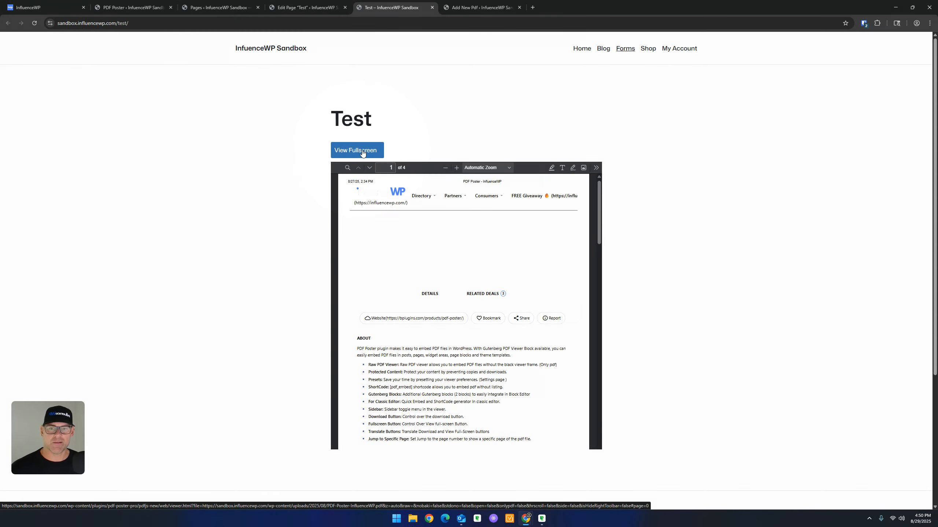
click(362, 151)
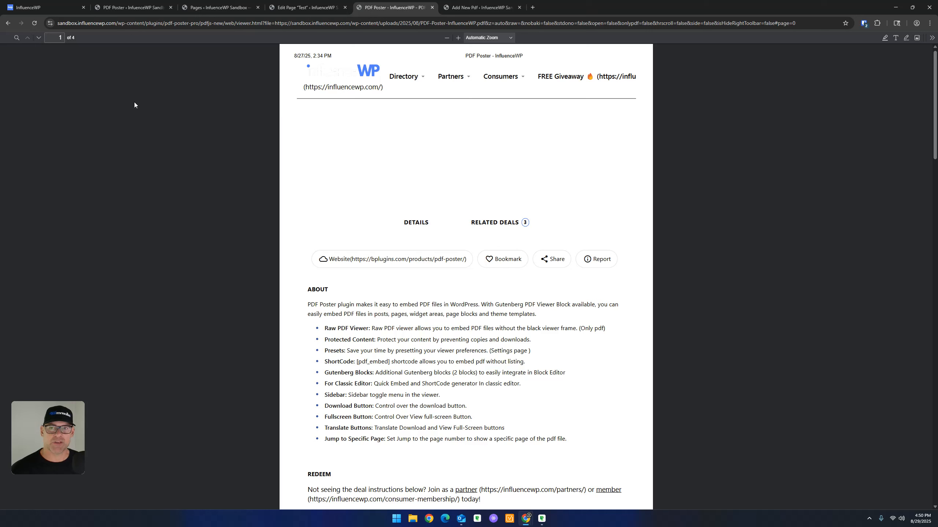
click(7, 24)
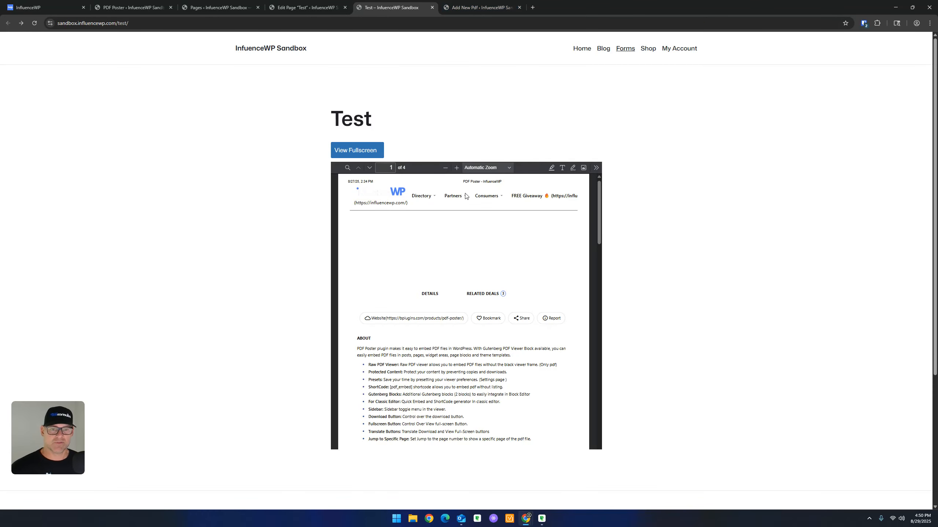
Try the embedded viewer's find bar with Highlight All, zoom the PDF out and in, and set its zoom to Actual Size.
scroll(316, 188, down, 3)
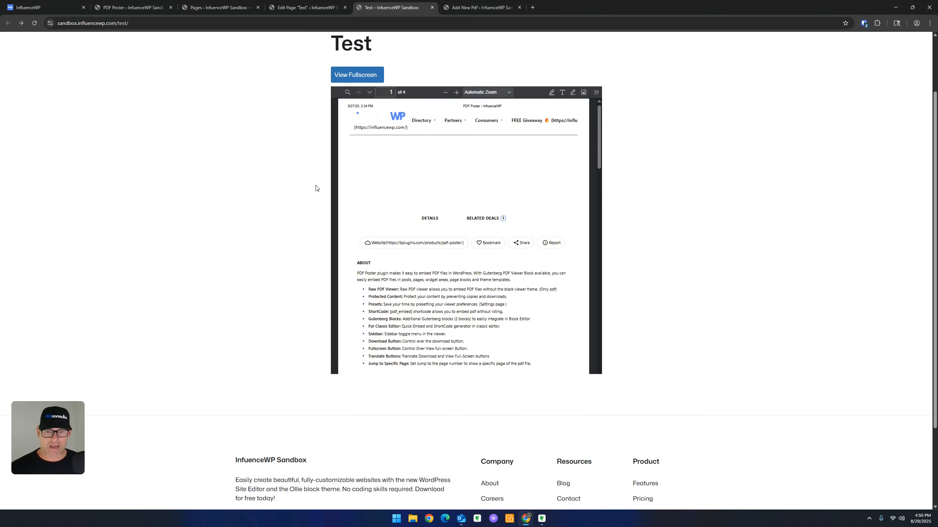
scroll(317, 188, up, 3)
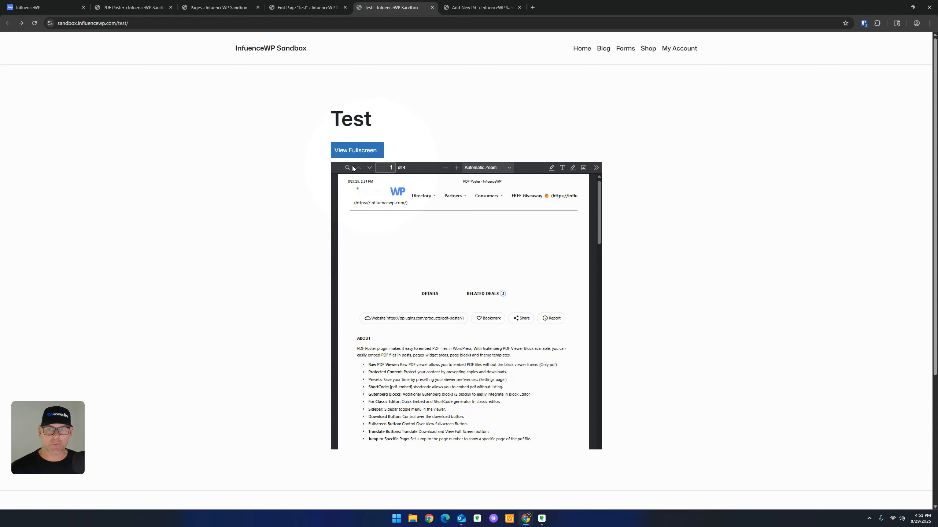
click(344, 169)
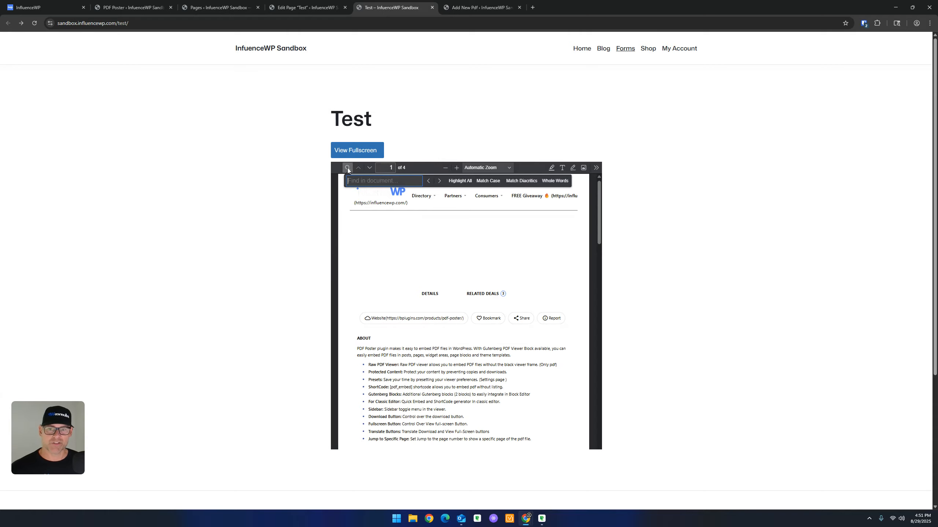
click(463, 181)
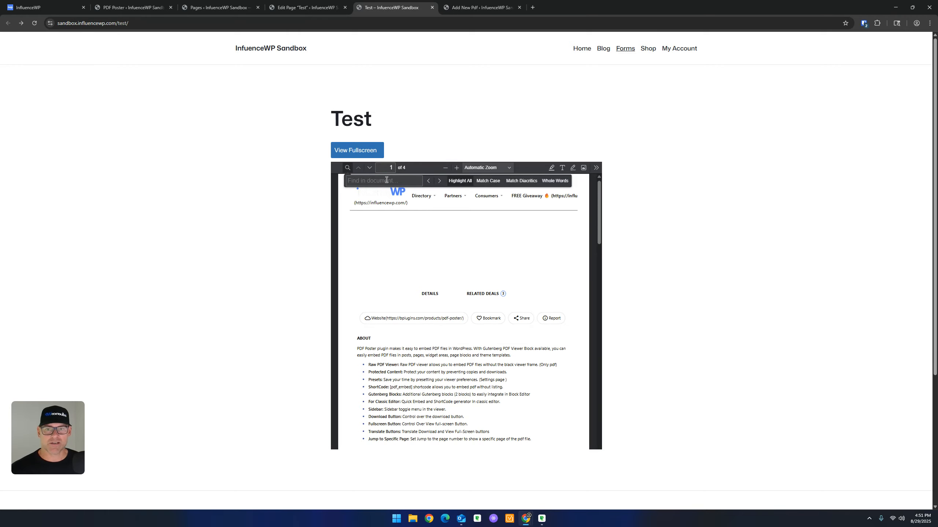
click(445, 168)
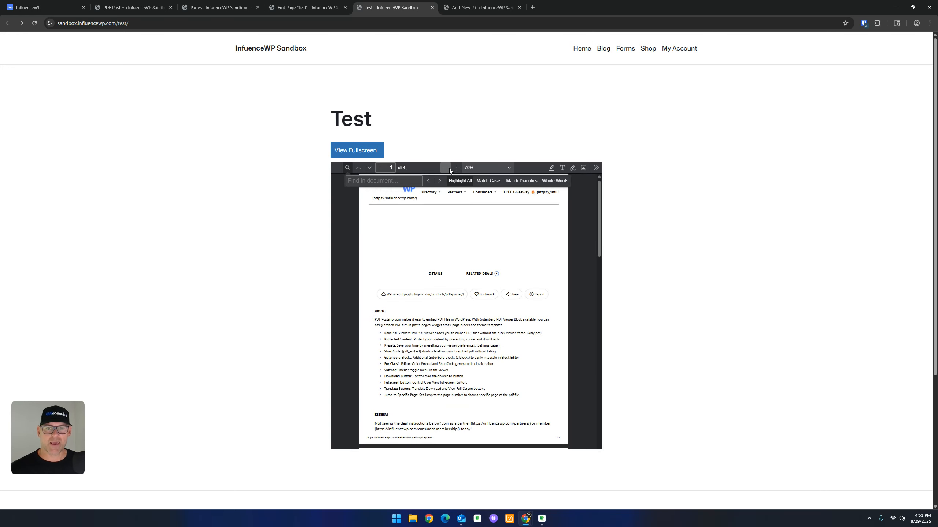
click(457, 168)
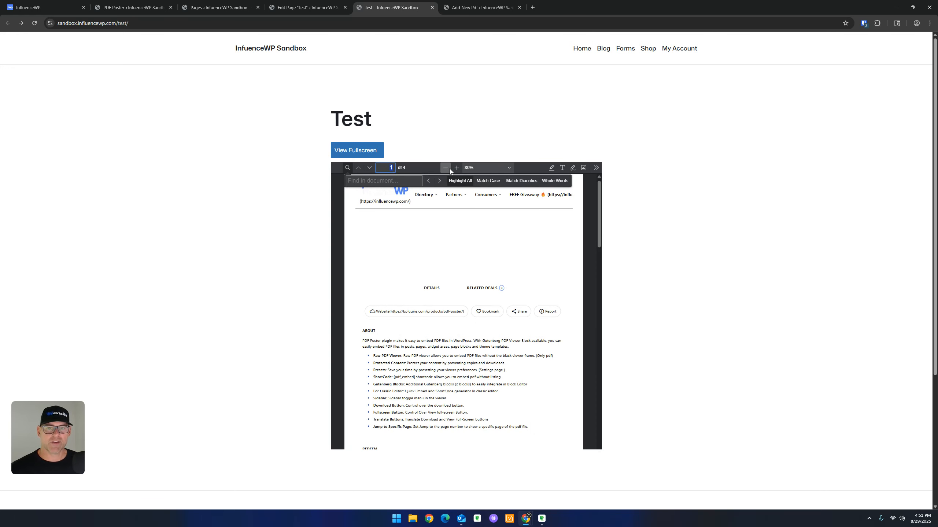
click(472, 168)
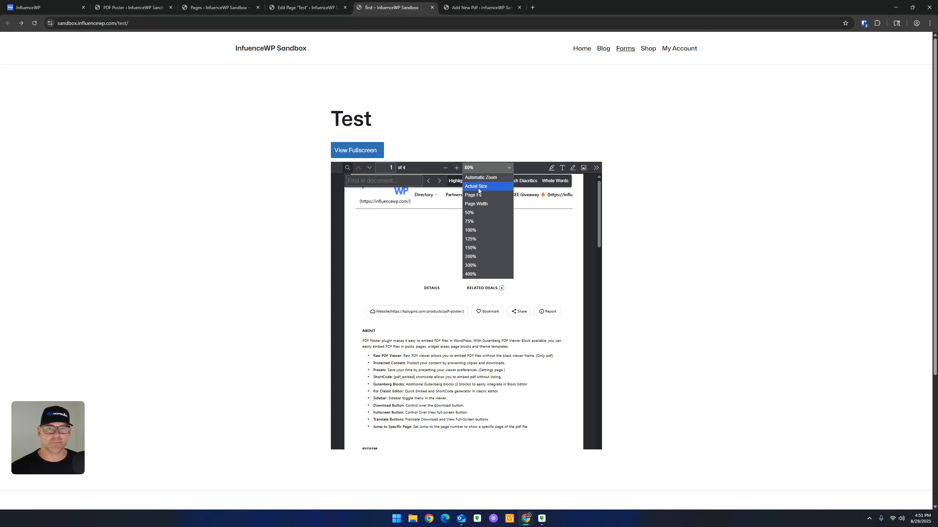
click(477, 187)
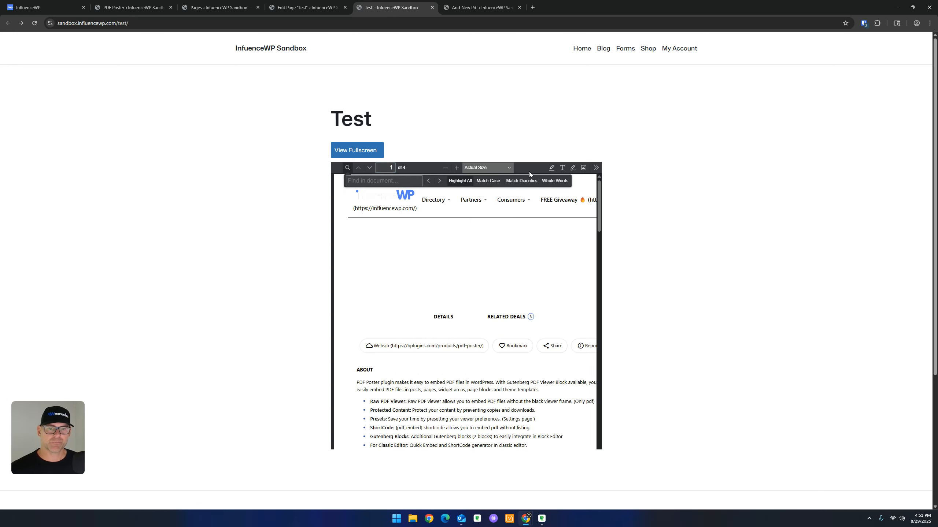
Try the viewer's highlighter with two yellow strokes near the top of the PDF's first page, and reload the Test page to discard them.
click(552, 169)
drag(446, 258, 359, 260)
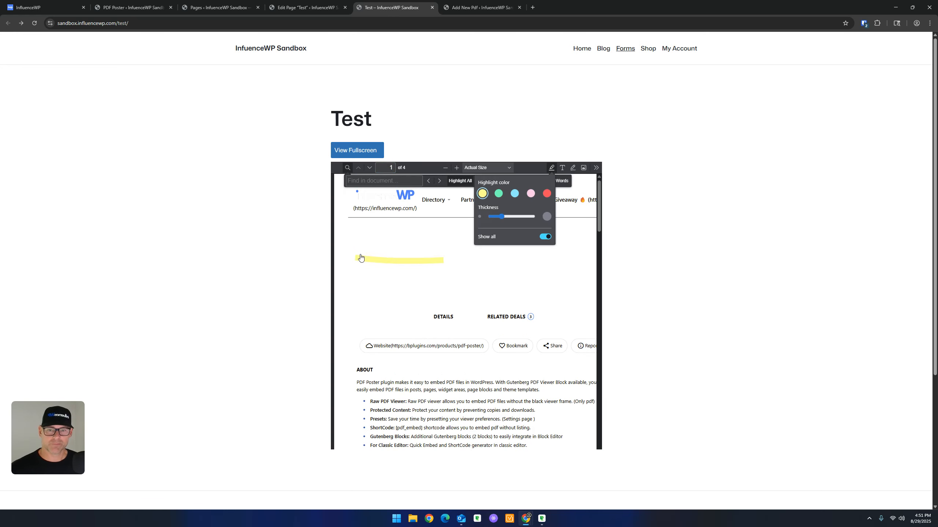
drag(418, 213, 348, 204)
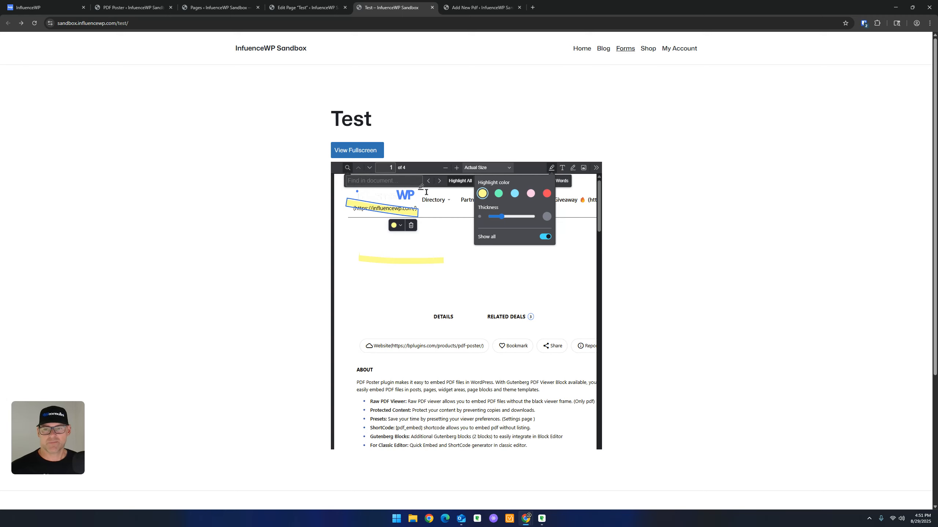
scroll(568, 283, down, 5)
scroll(551, 314, up, 5)
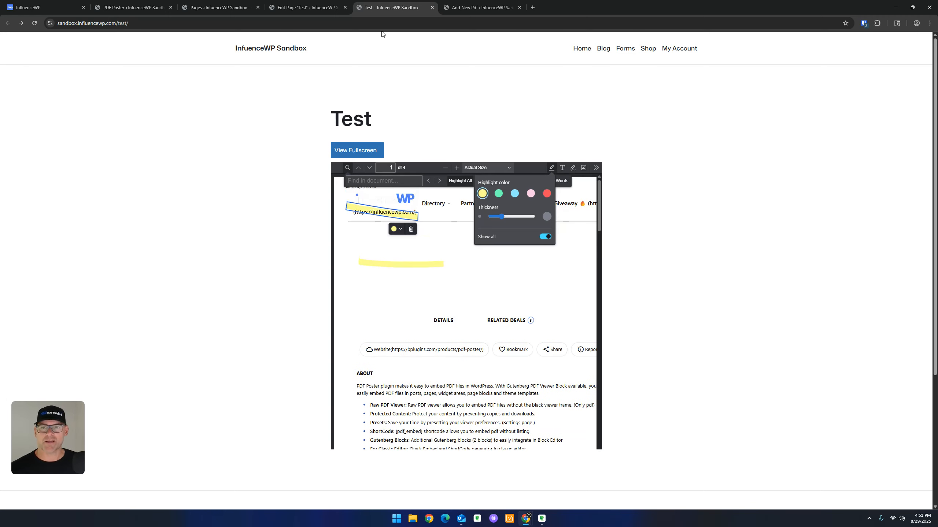
click(35, 24)
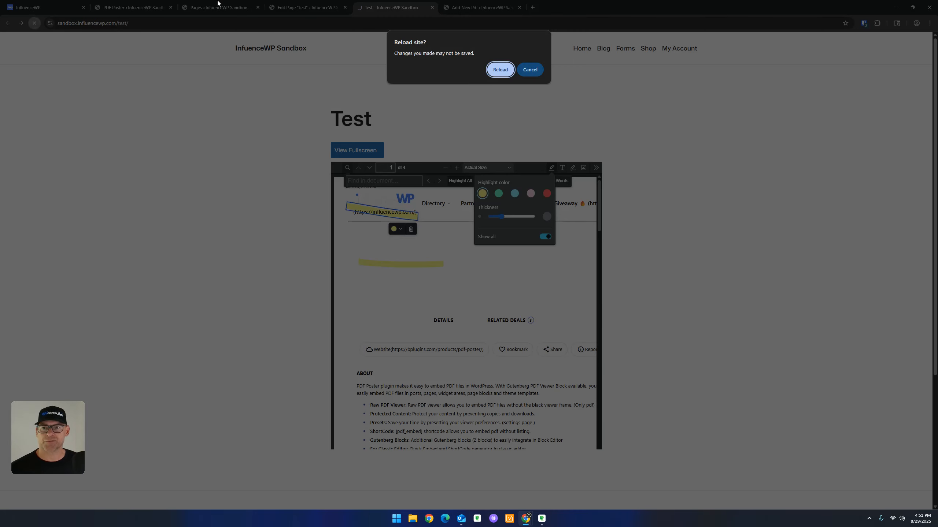
click(504, 70)
Open the PDF Poster settings, turn on Show file name on top in the Quick Embeder section, and save.
click(157, 5)
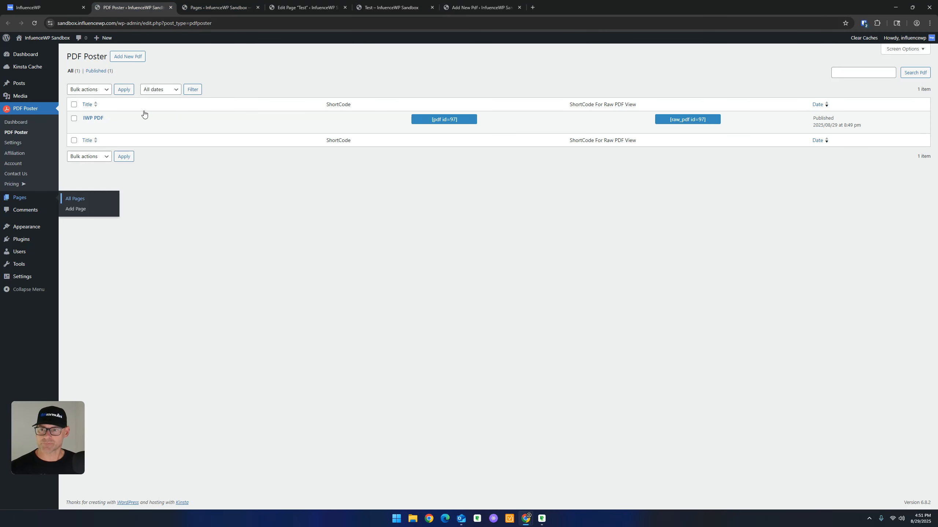
click(13, 142)
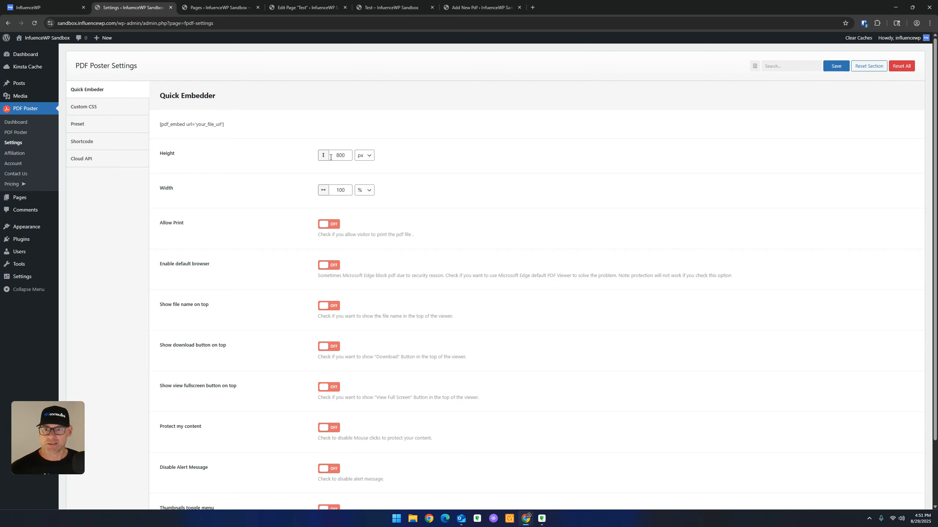
scroll(397, 205, down, 1)
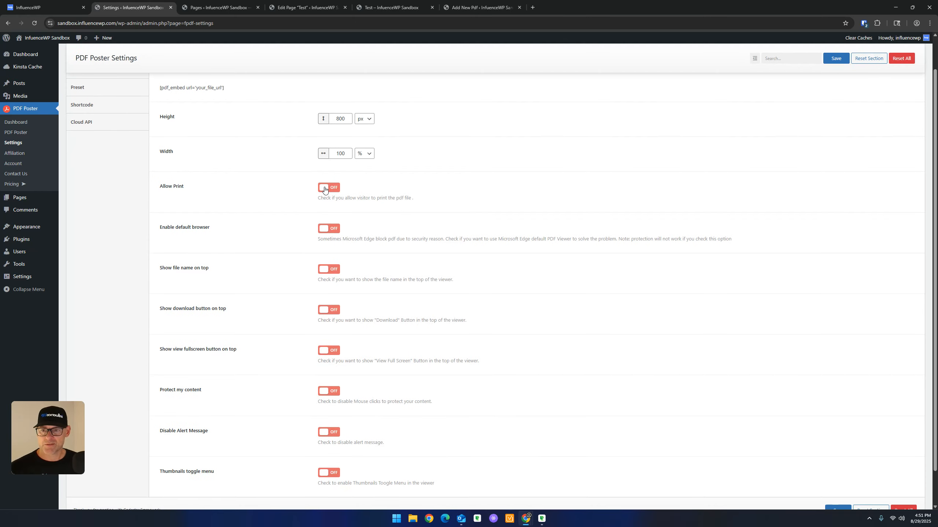
scroll(256, 224, down, 1)
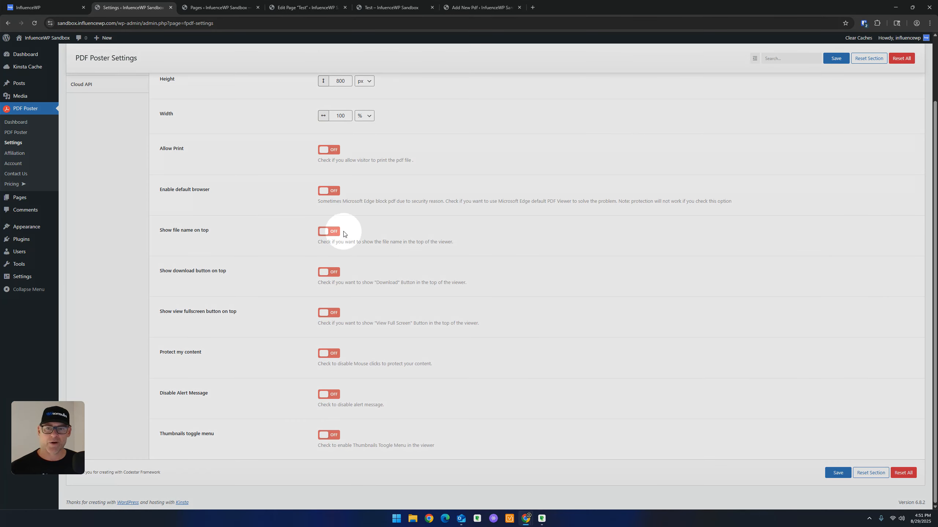
click(335, 233)
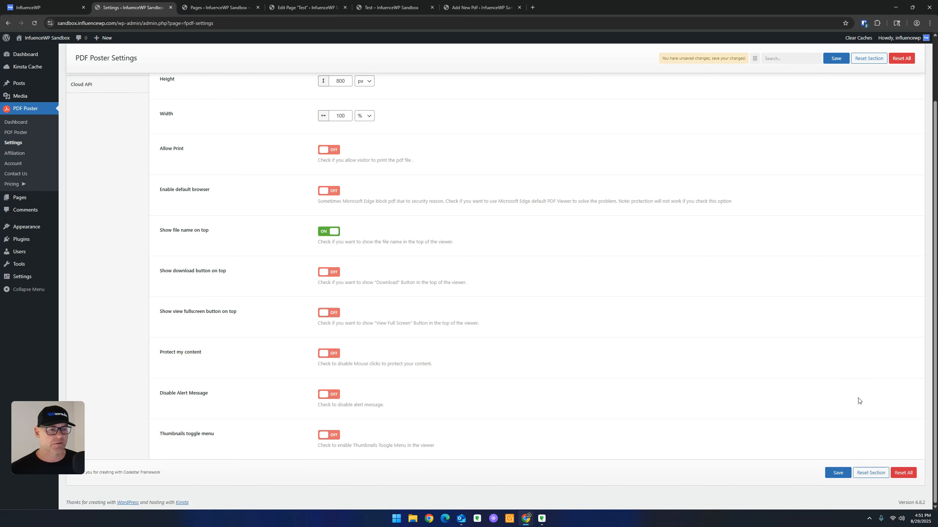
click(837, 474)
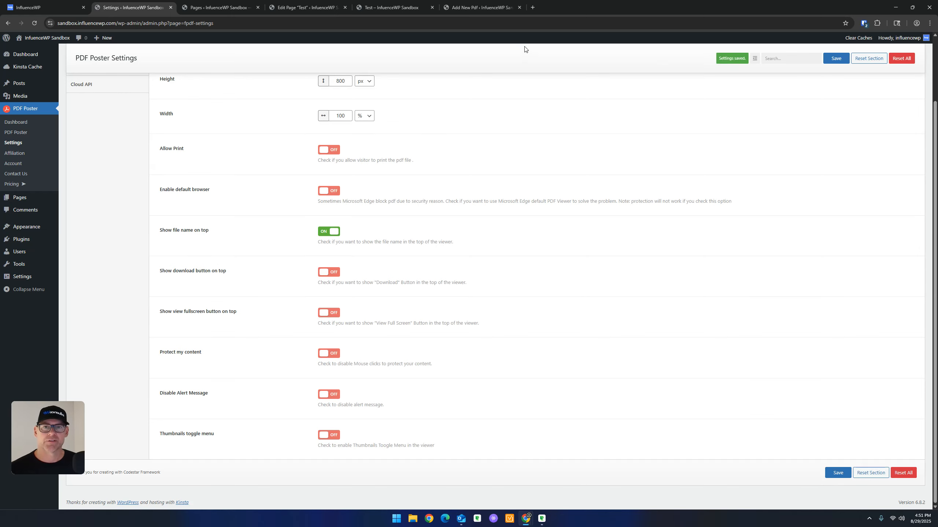
Check the IWP PDF title in its editor, close that editor, and reload the Test page to look for the file name above the viewer.
click(465, 3)
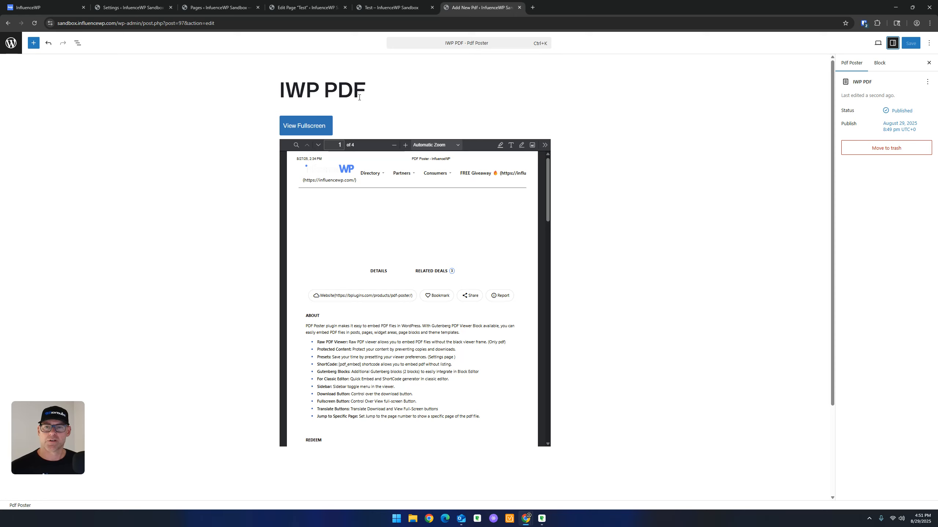
drag(360, 97, 287, 97)
click(417, 8)
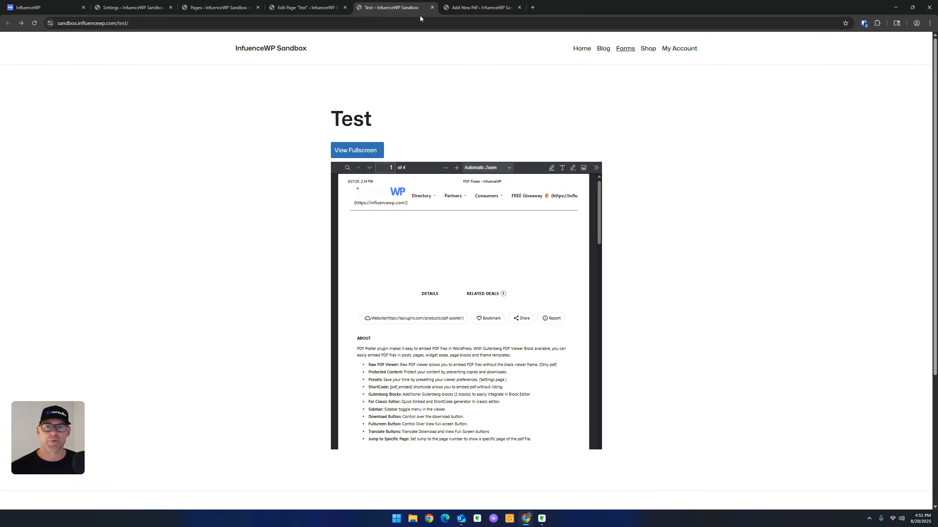
click(519, 7)
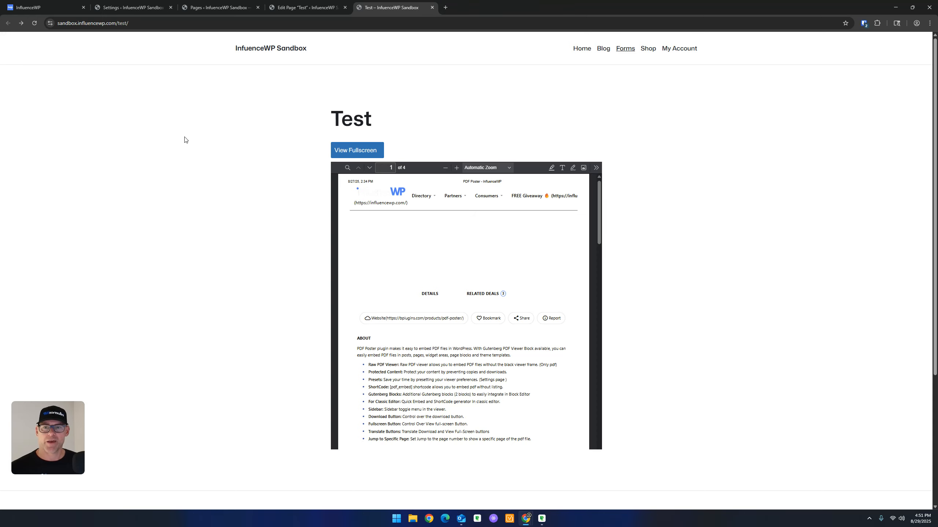
click(34, 22)
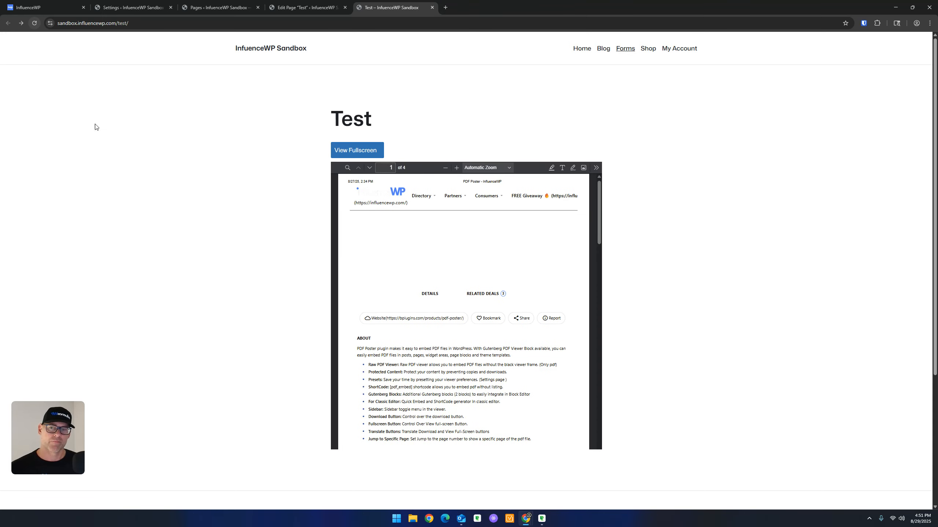
click(34, 24)
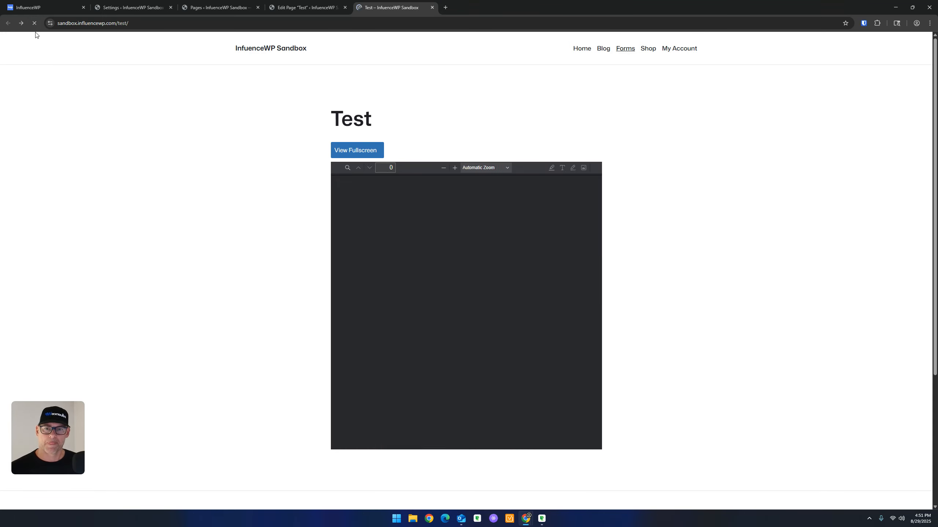
scroll(236, 234, down, 1)
scroll(236, 234, down, 1)
scroll(238, 222, up, 2)
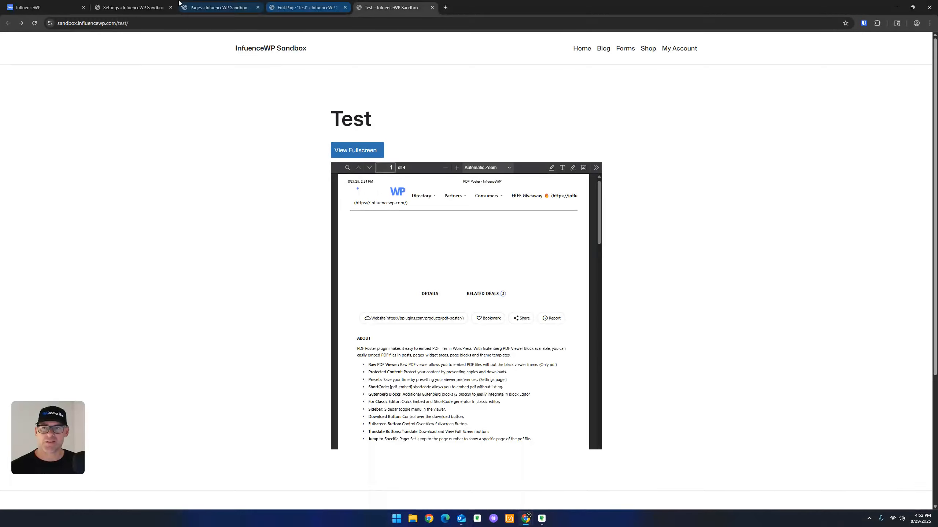
Turn Show file name on top back off in the PDF Poster settings and save.
click(140, 5)
click(331, 232)
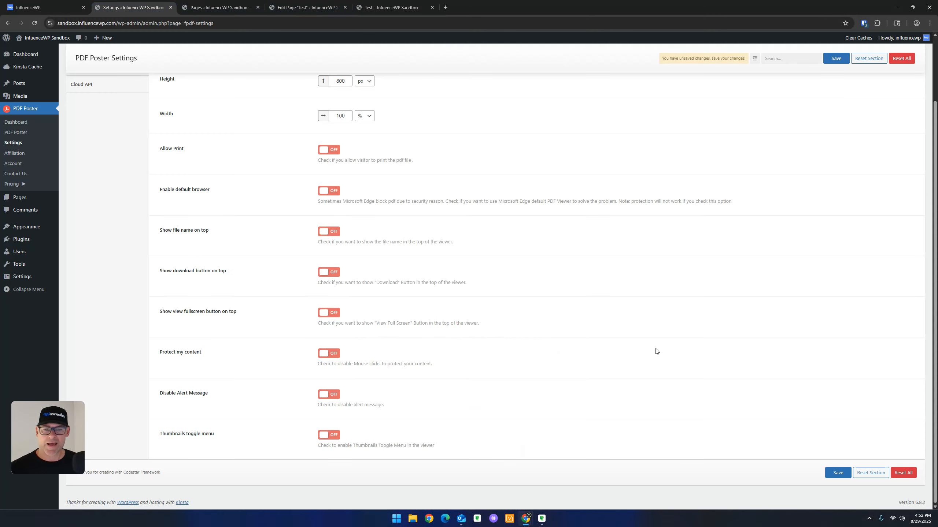
click(852, 478)
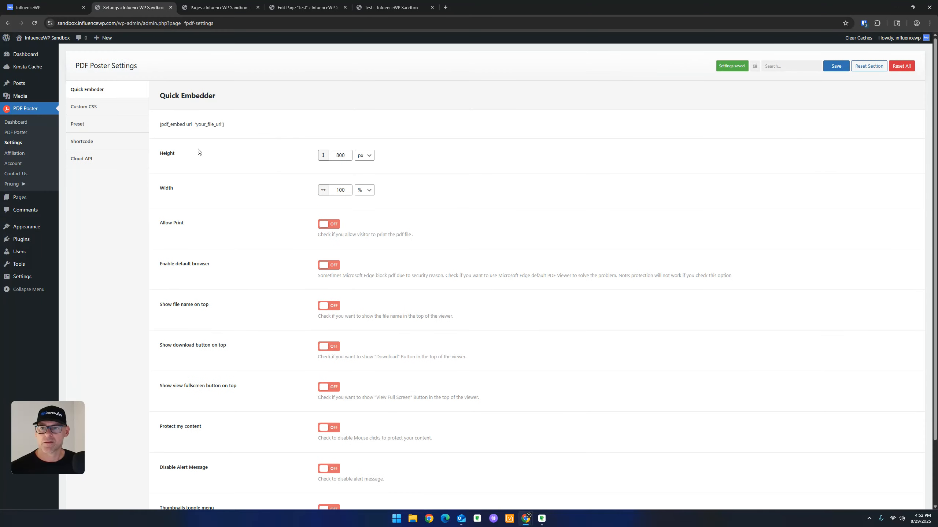
Turn Show file name on top on again in the Quick Embeder section and save the settings.
click(87, 92)
scroll(212, 302, down, 2)
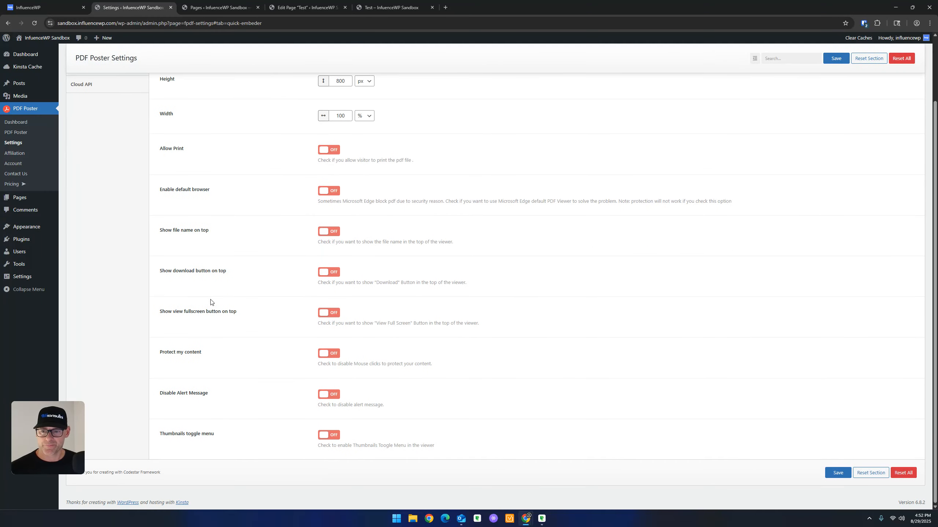
click(328, 231)
click(837, 473)
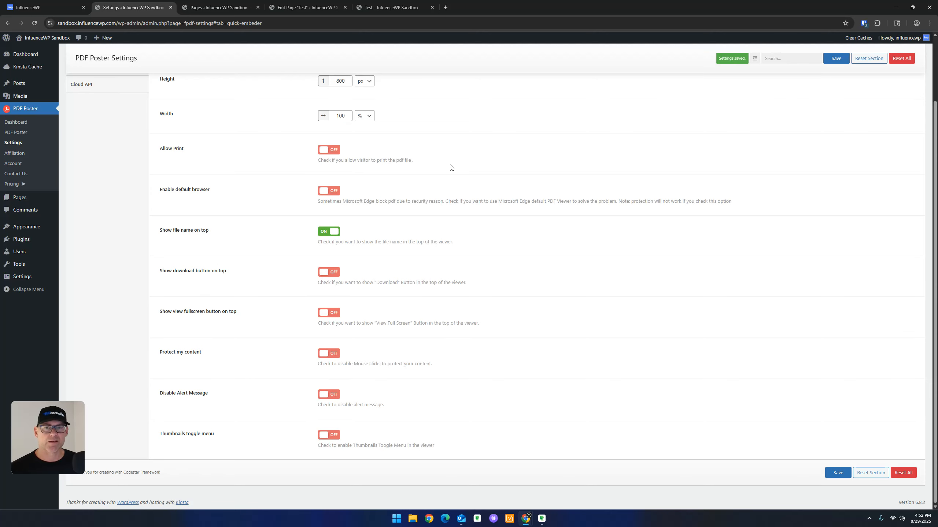
Reload the published Test page and check above and below the embedded viewer for the file name.
click(405, 3)
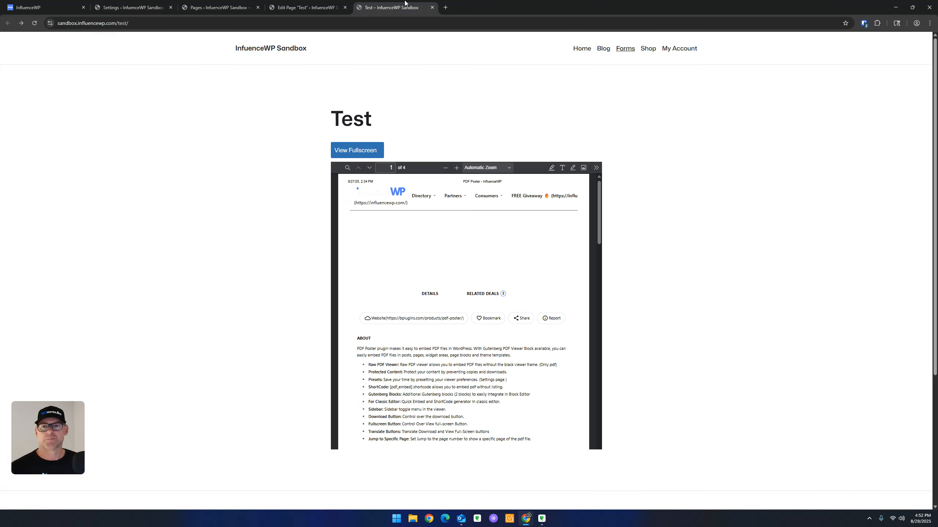
click(33, 23)
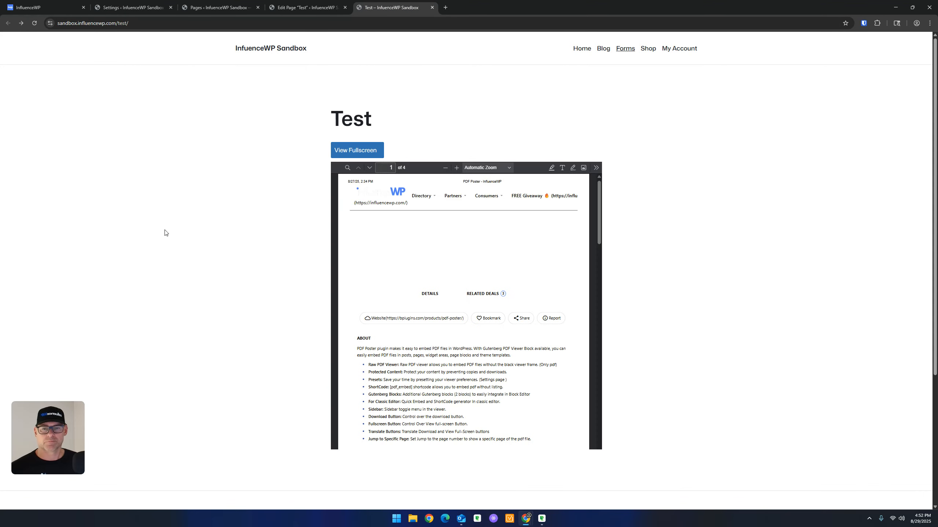
scroll(173, 259, down, 4)
scroll(178, 274, up, 5)
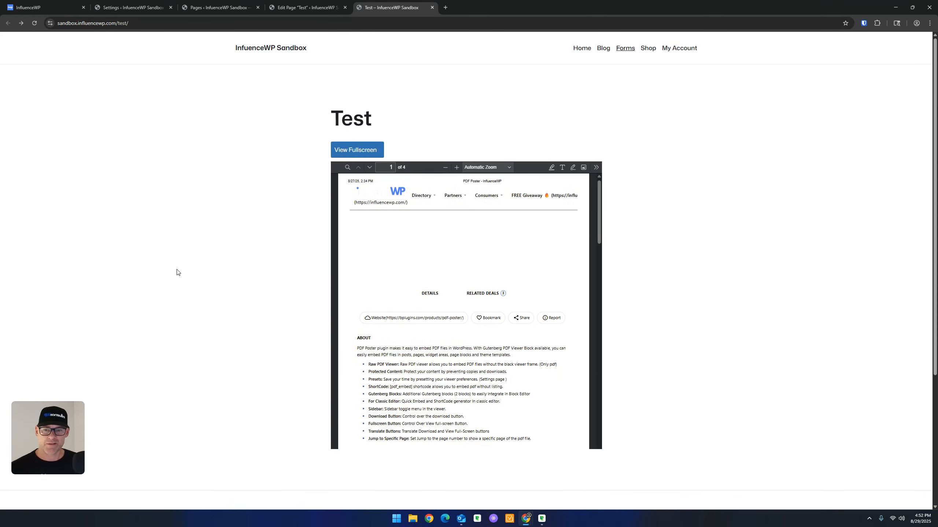
Disable Show file name on top in the Quick Embeder section, save, and view the Test page again.
click(109, 4)
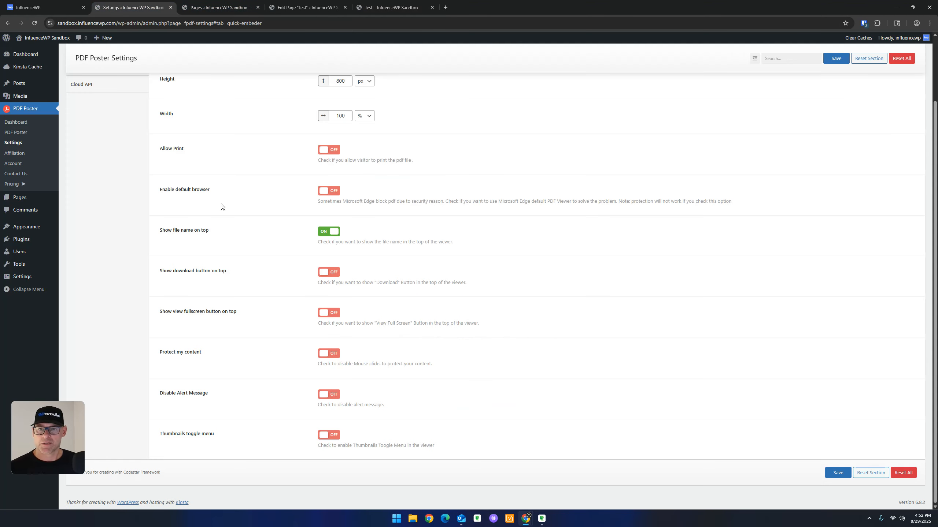
click(330, 235)
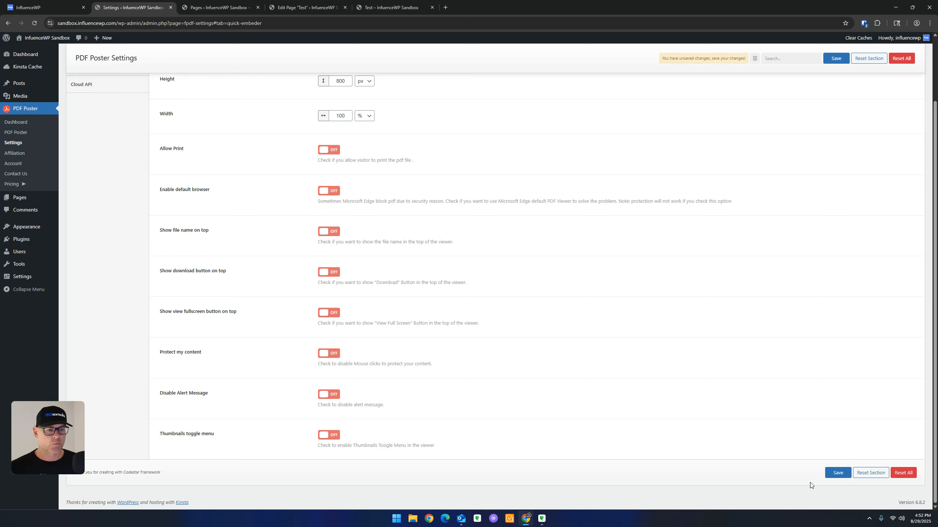
click(837, 473)
click(374, 5)
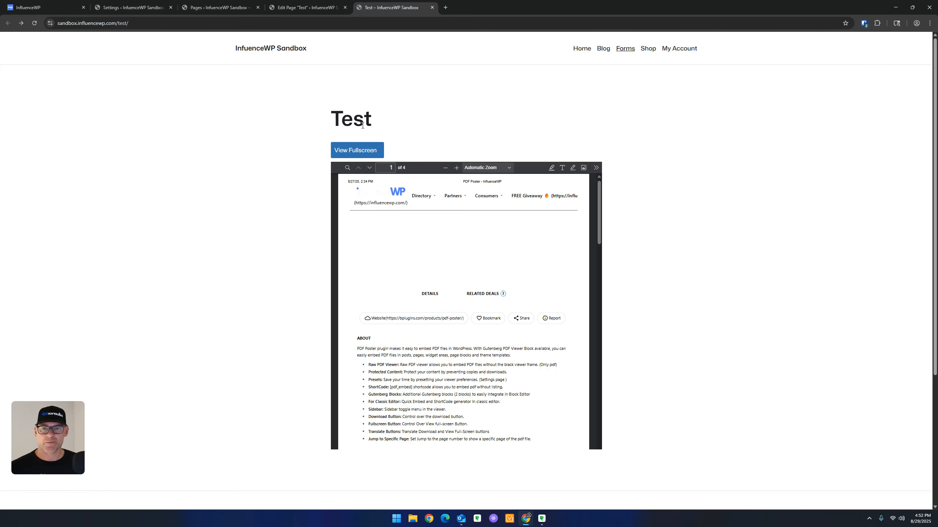
Open the Preset section, try switching off Show file name on top, and reset all plugin settings and the Preset section to their defaults.
click(142, 5)
scroll(161, 247, up, 3)
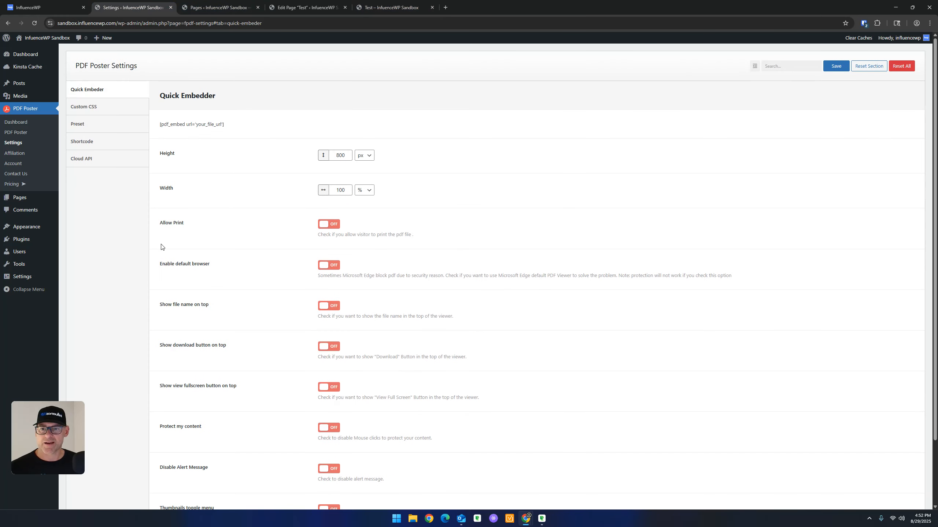
click(95, 129)
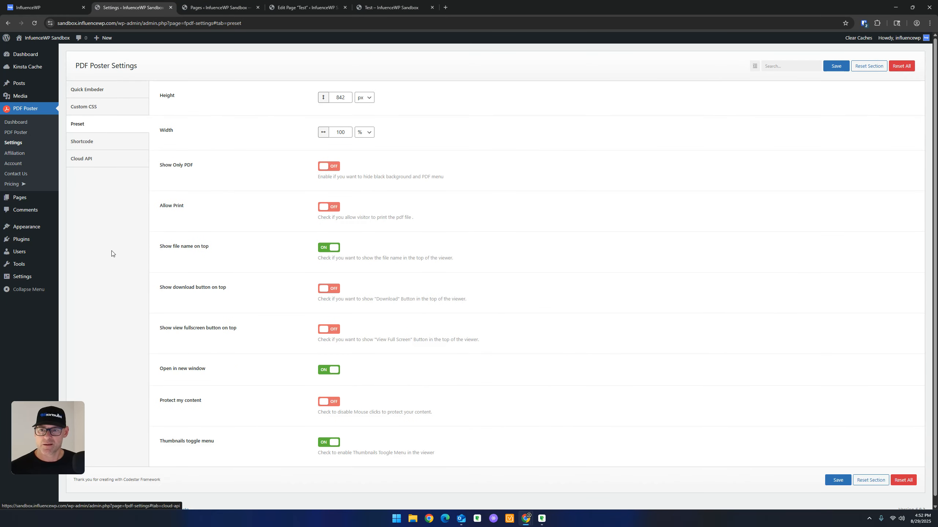
scroll(277, 232, down, 1)
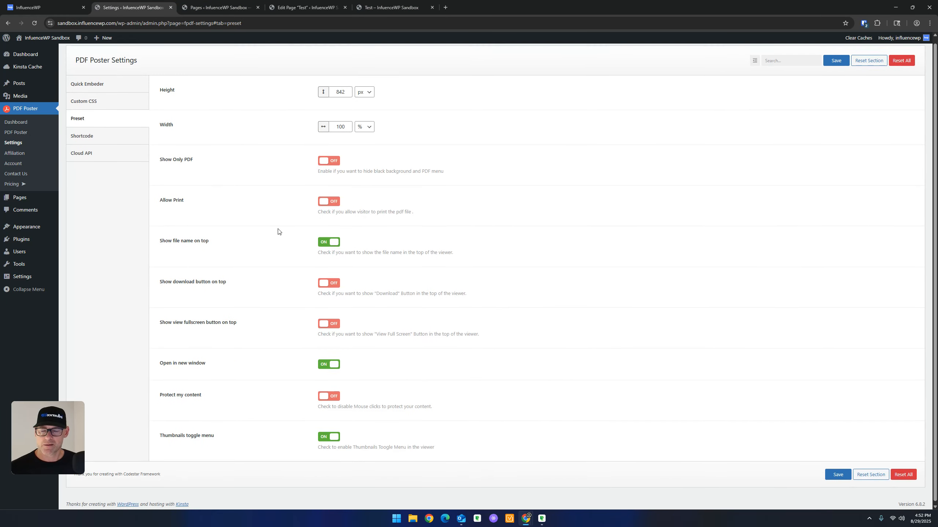
click(331, 240)
click(899, 63)
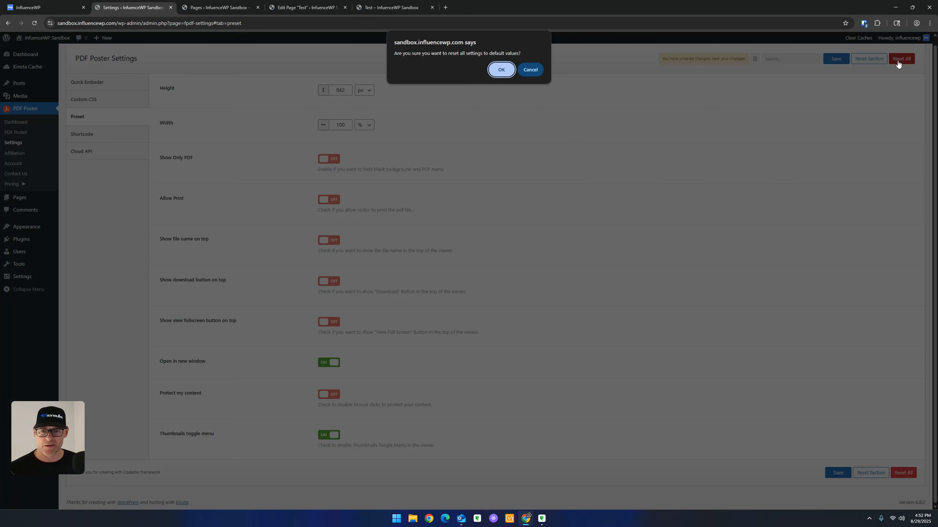
click(501, 70)
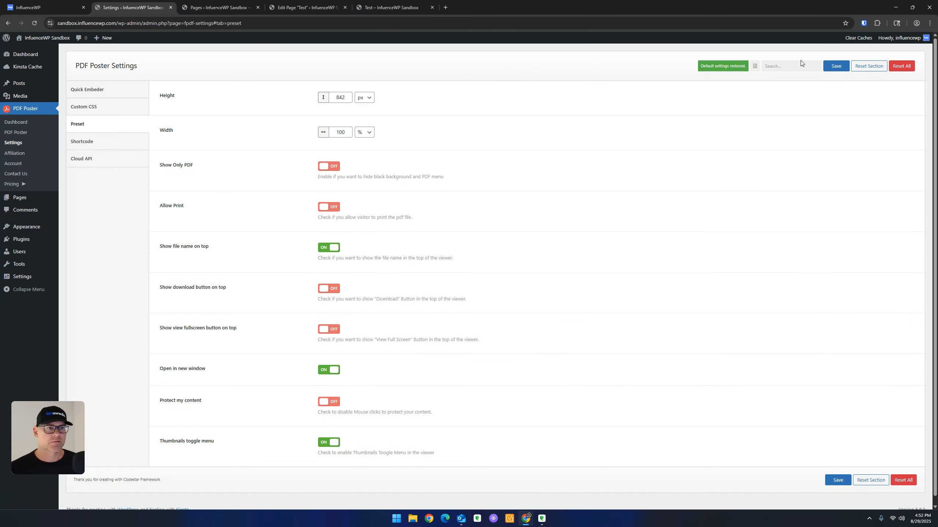
click(871, 69)
click(508, 73)
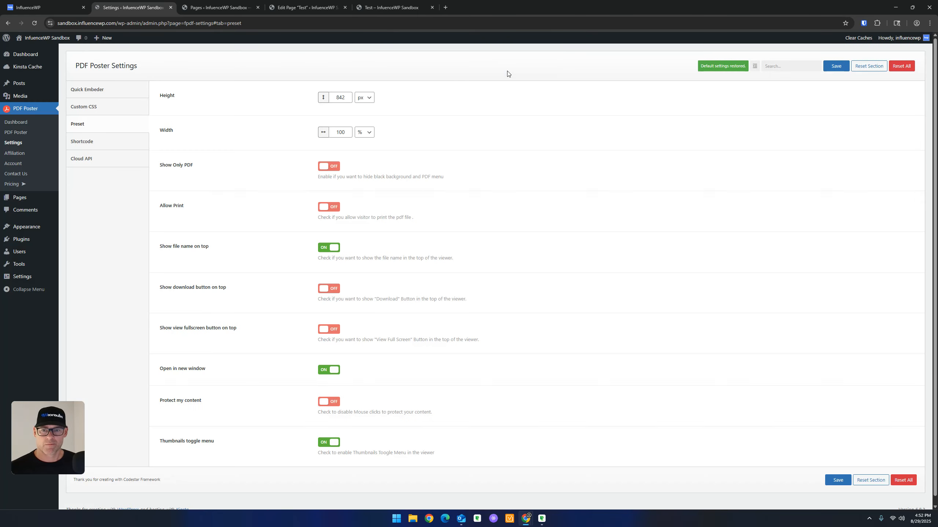
In the Preset section, turn off Show file name on top, Open in new window and Thumbnails toggle menu, and save.
click(327, 248)
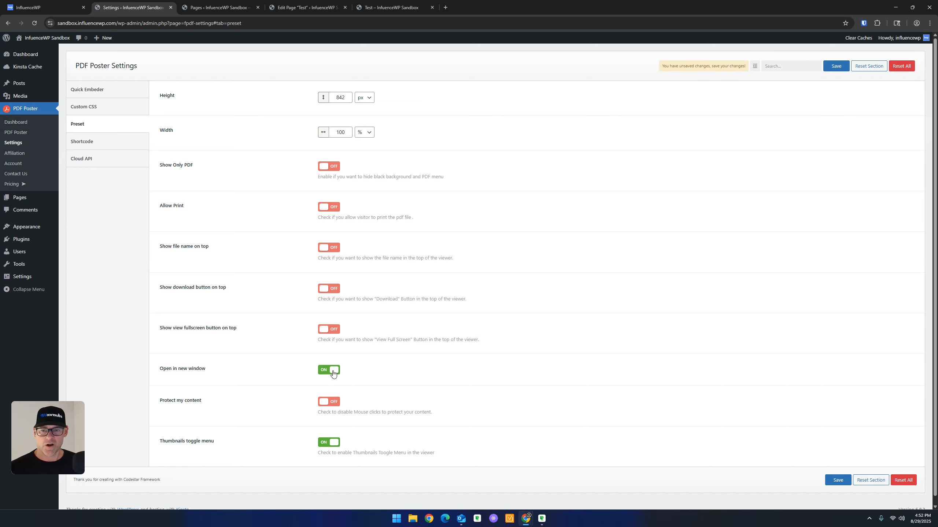
click(330, 445)
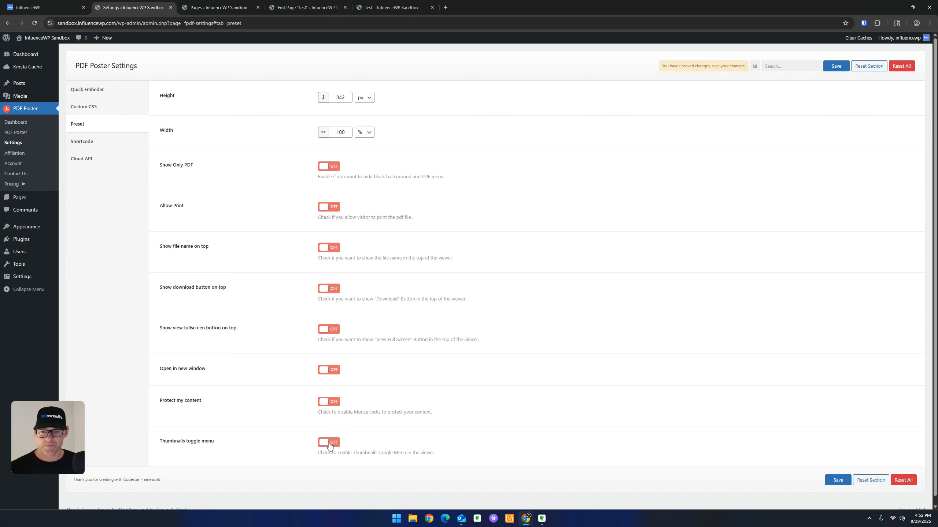
click(837, 481)
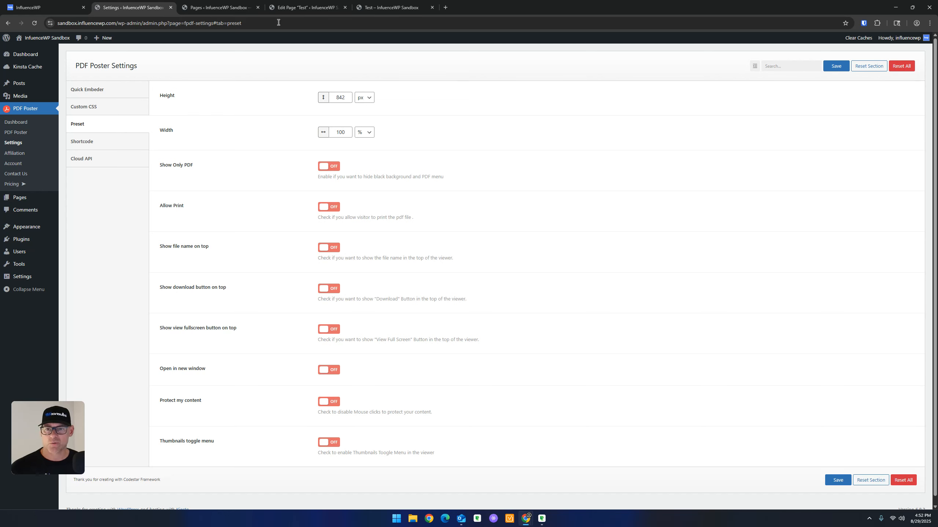
Recheck the Quick Embeder and Preset sections, and turn off Enable Gutenberg shortcode generator in the Shortcode section and save.
click(105, 90)
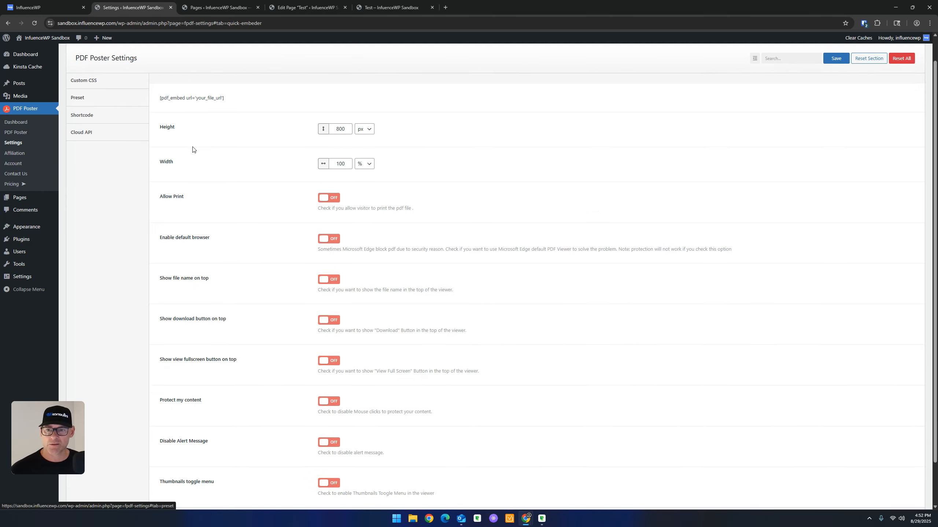
click(93, 124)
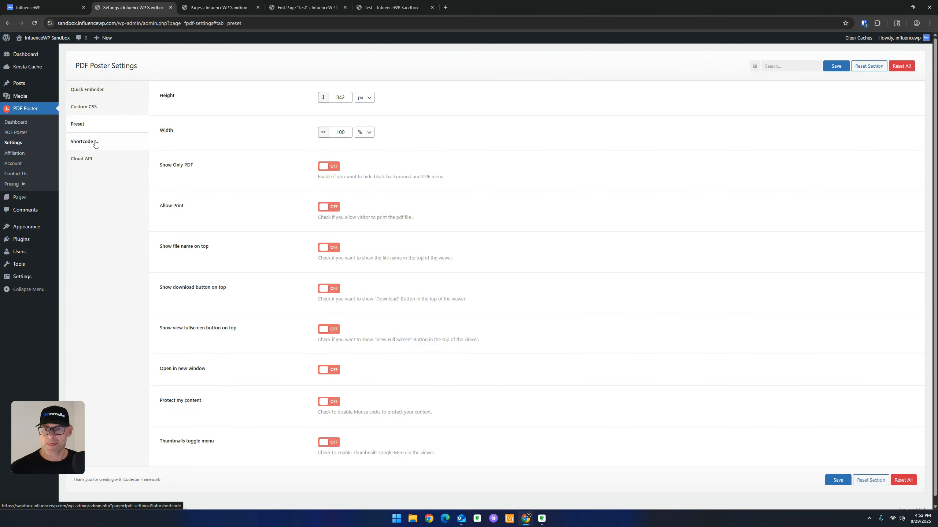
scroll(119, 169, down, 1)
click(101, 136)
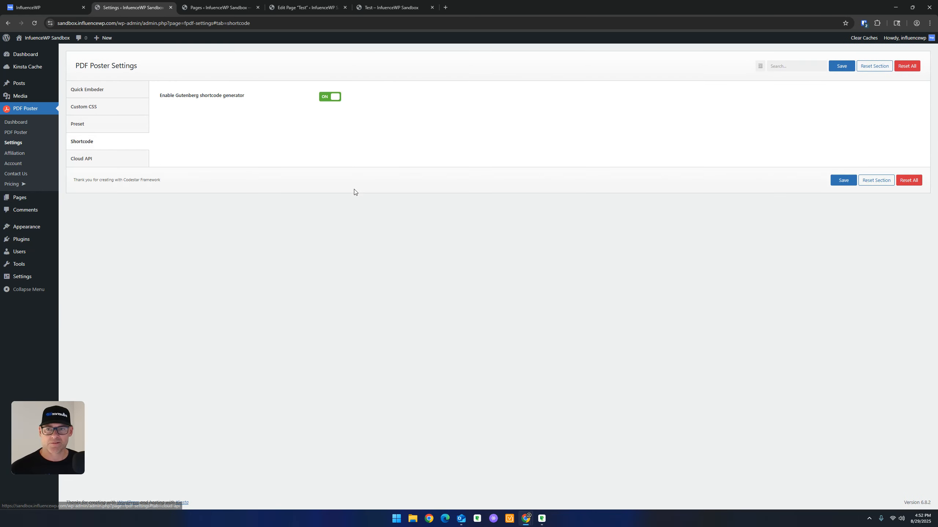
click(324, 98)
click(843, 180)
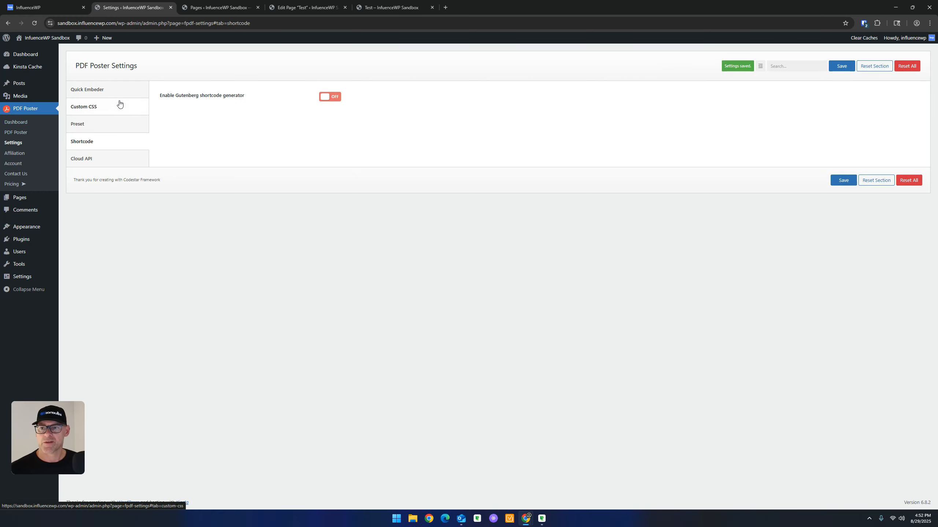
Check the Quick Embeder section of the plugin settings, then reload the Test page to recheck its embedded PDF viewer.
click(107, 92)
click(389, 7)
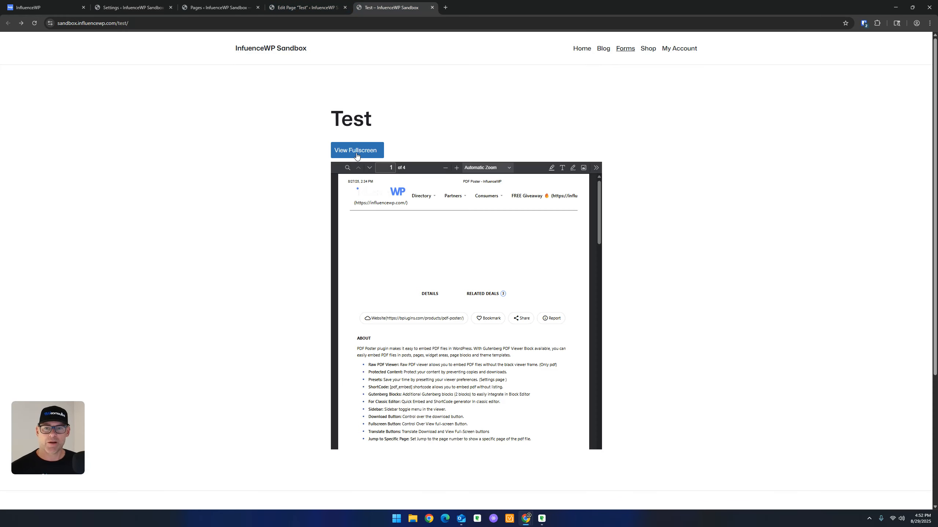
drag(381, 123, 334, 119)
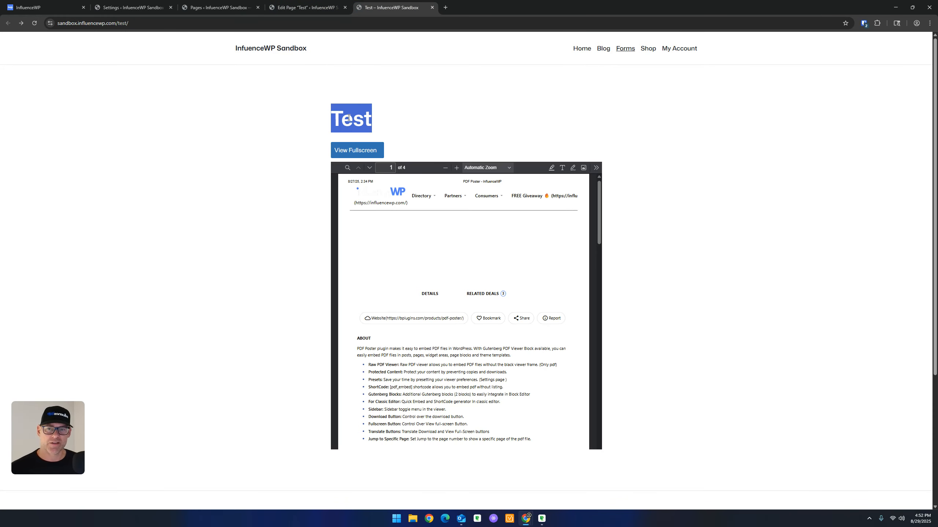
click(252, 138)
key(ctrl)
key(ctrl)
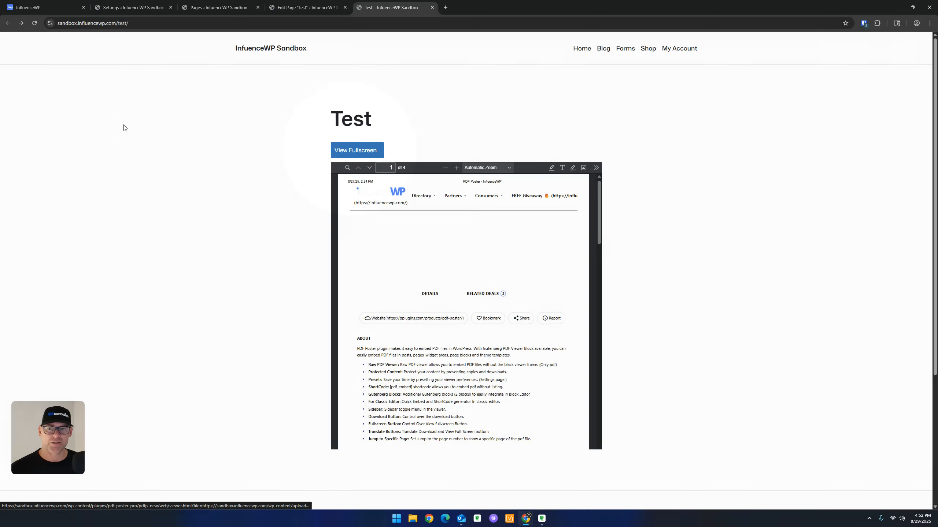
click(38, 25)
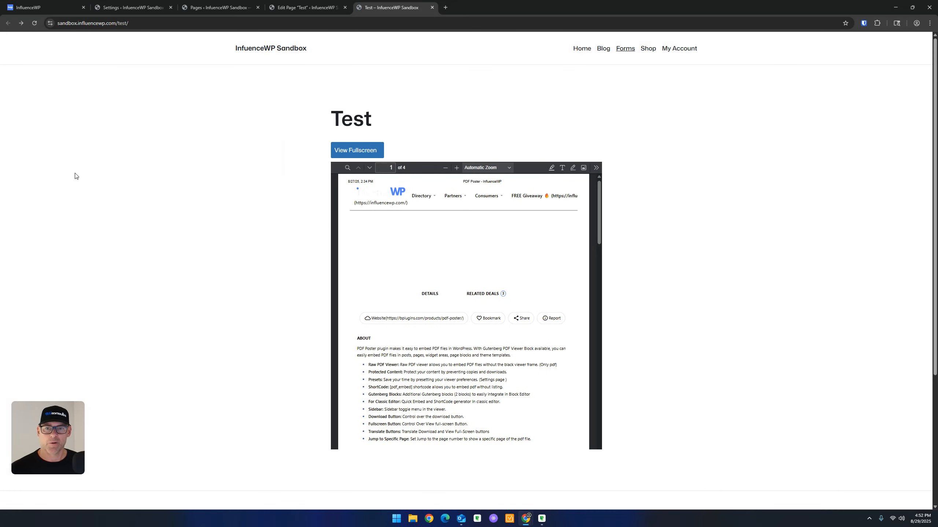
Look over the Pages list and the Test page's shortcode block, and return to the PDF Poster settings.
click(229, 8)
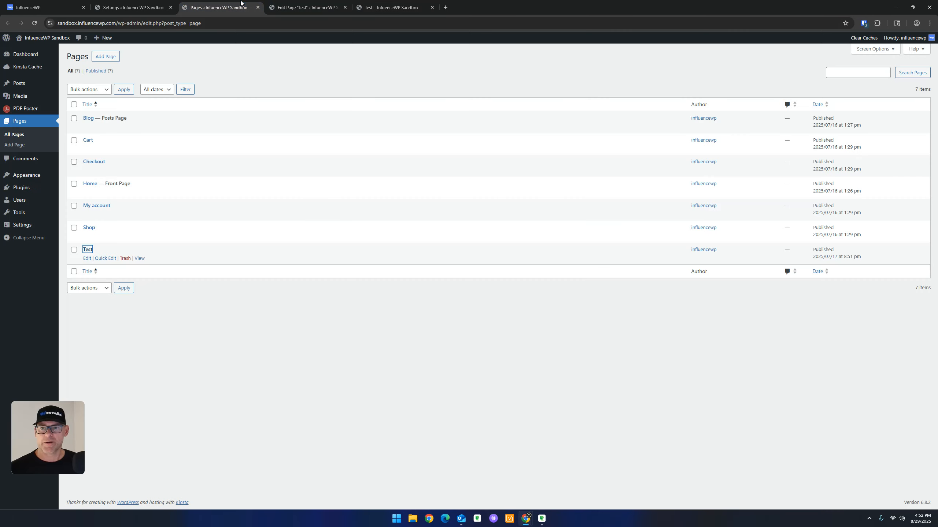
click(144, 3)
click(243, 4)
click(298, 4)
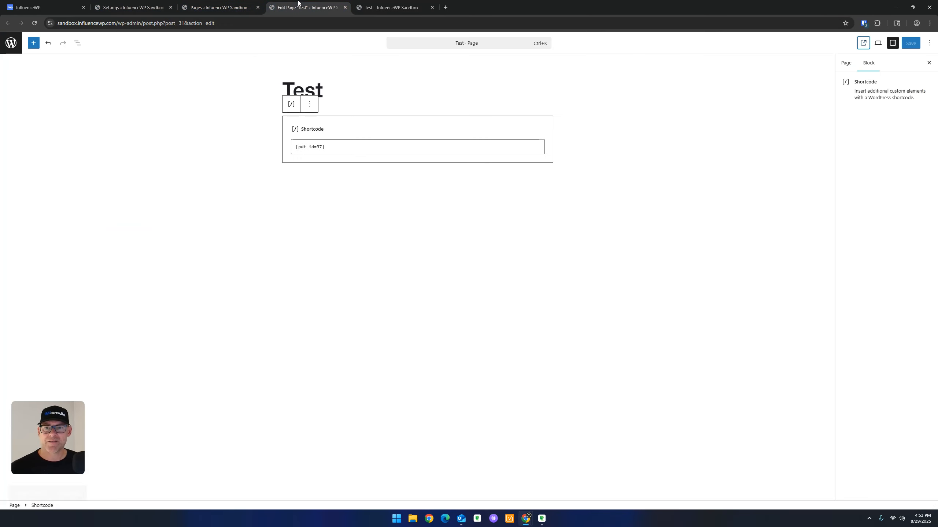
click(117, 8)
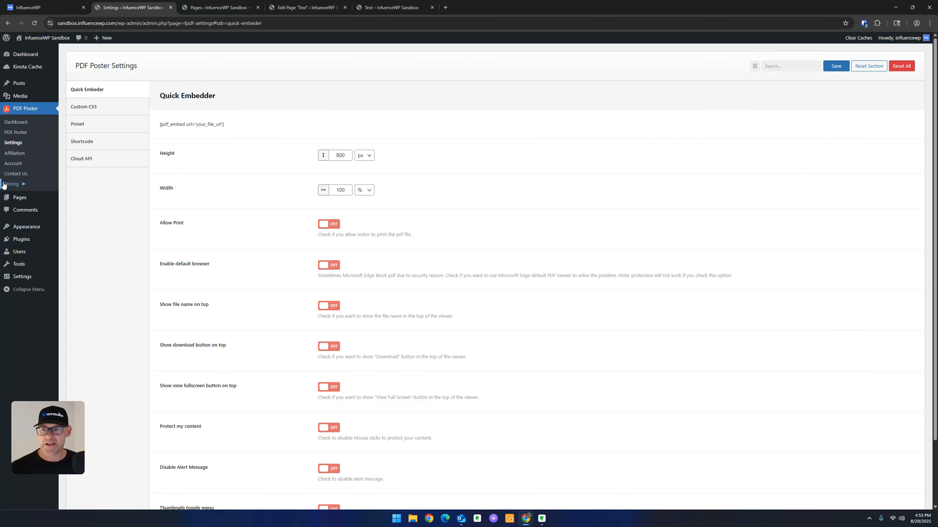
Open the PDF Poster list in a new tab, open the IWP PDF entry for editing and select its viewer block.
right_click(44, 133)
click(74, 137)
click(202, 8)
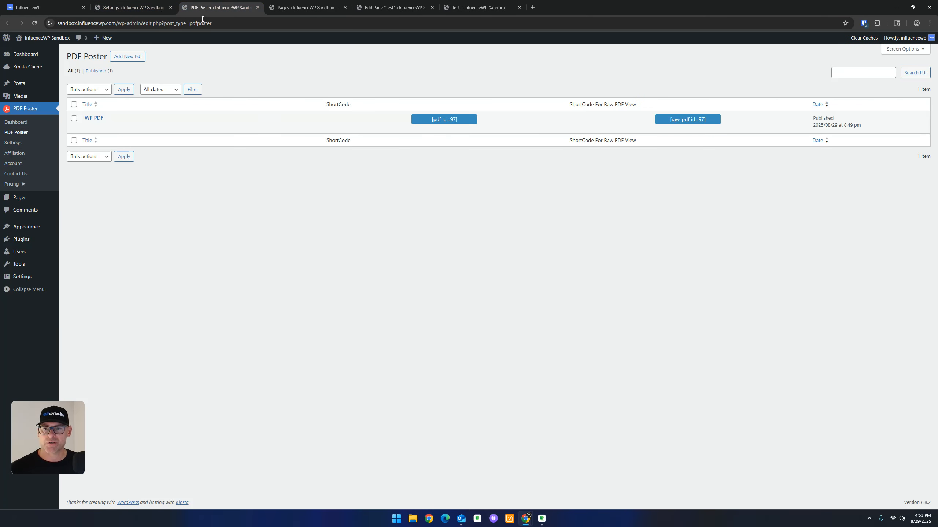
click(88, 127)
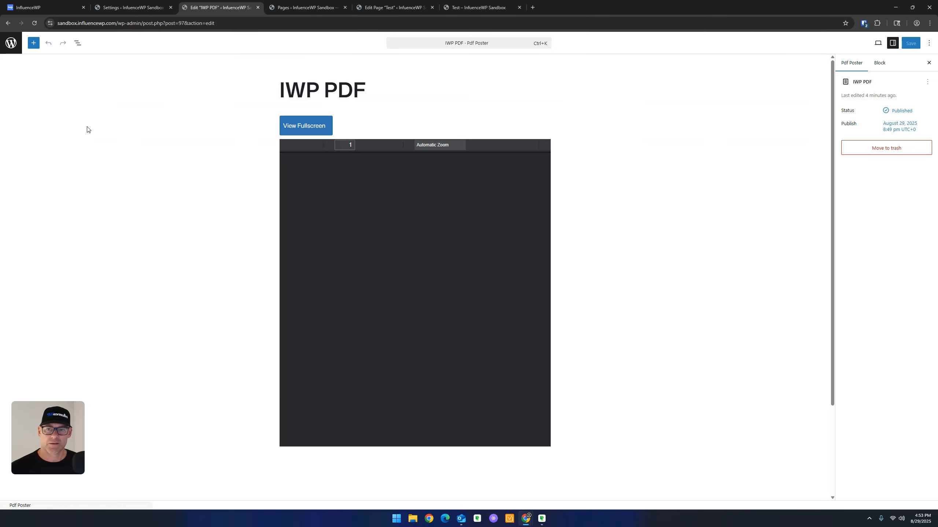
click(410, 269)
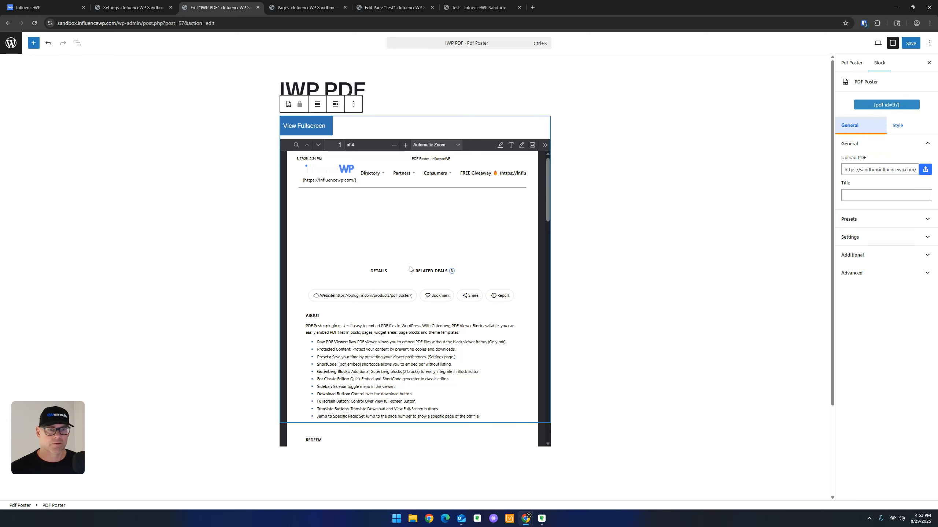
Check the block's Presets section, then turn off Show fullscreen button in its Settings section.
click(852, 65)
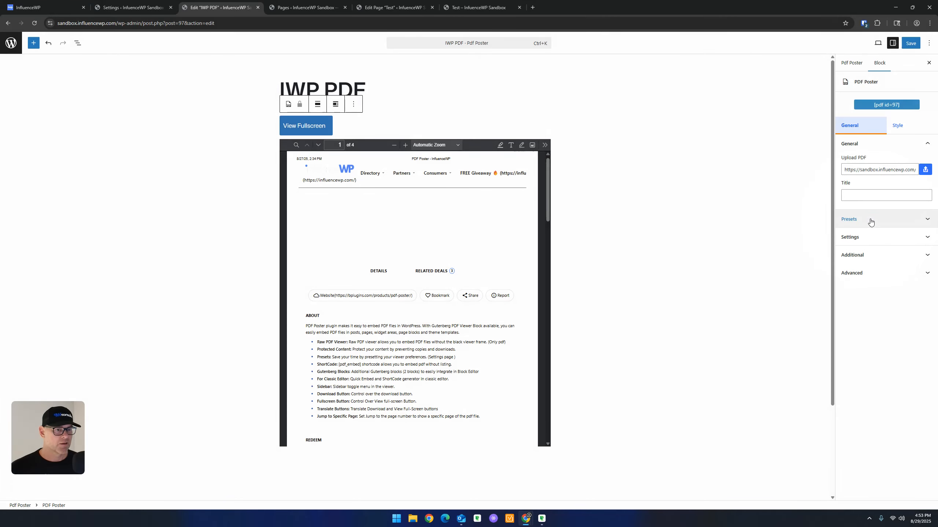
click(870, 219)
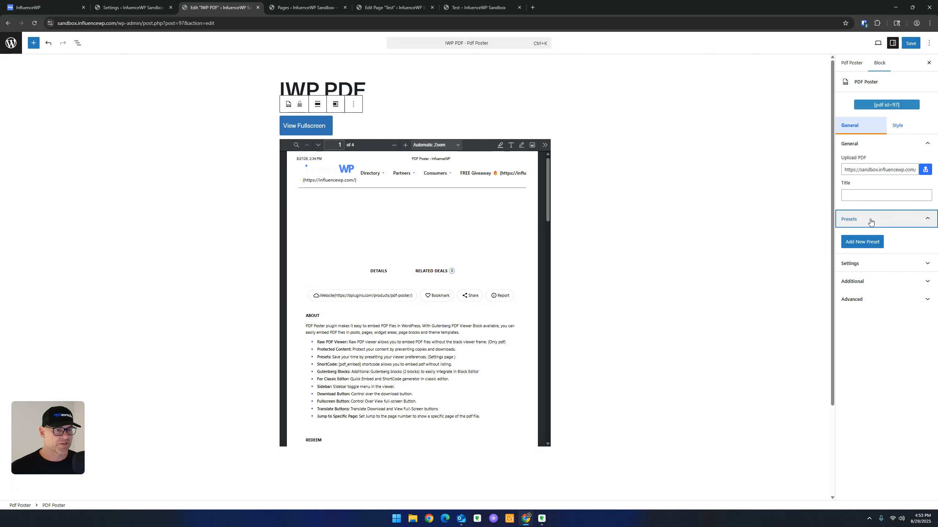
click(870, 220)
click(874, 237)
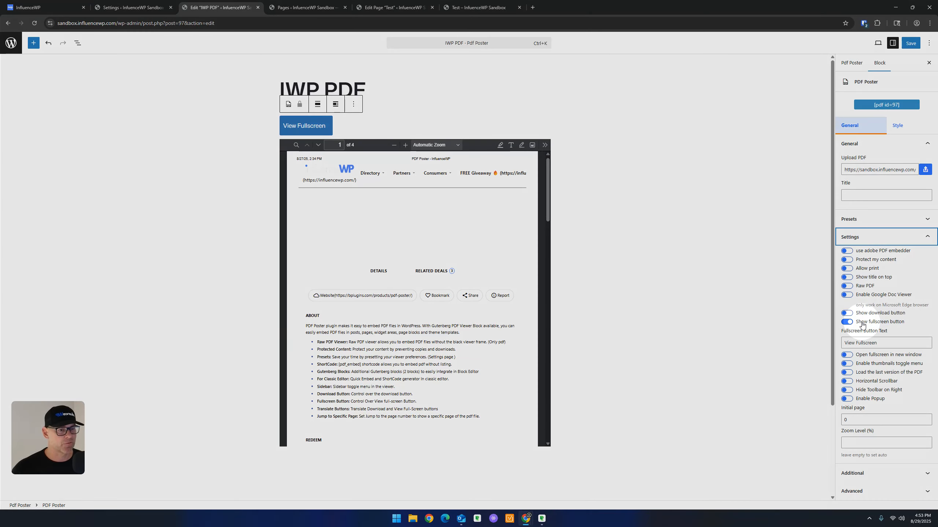
click(846, 322)
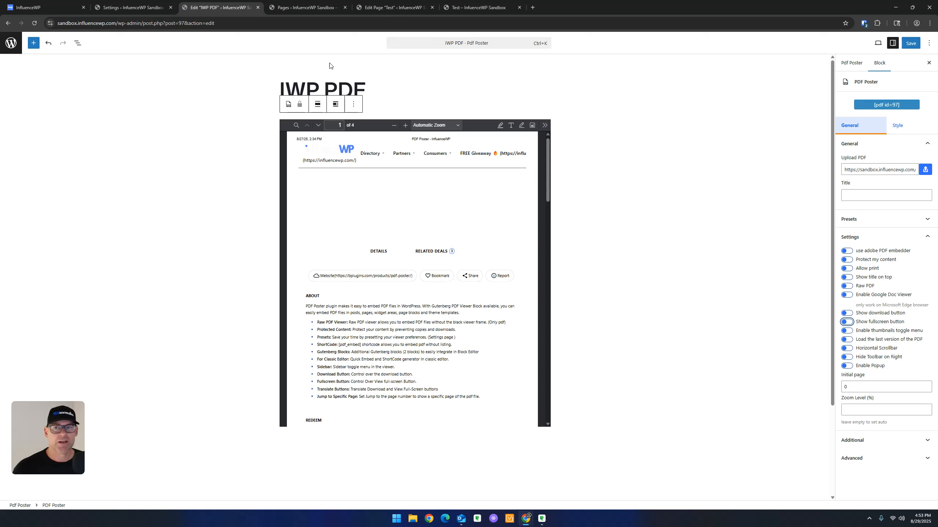
Compare the block's options with the Quick Embeder toggles in the plugin settings, and return to the IWP PDF editor.
click(130, 8)
scroll(220, 242, down, 2)
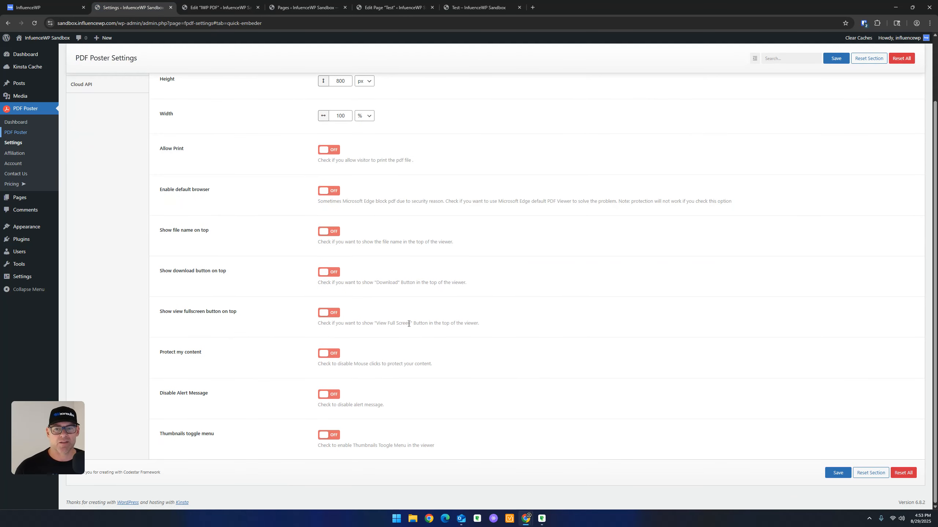
click(218, 8)
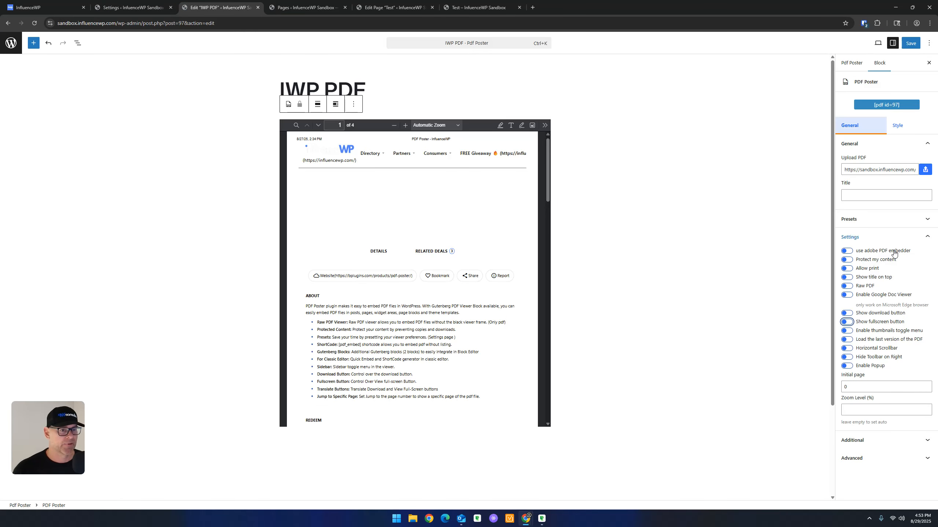
Try the use adobe PDF embedder option on the IWP PDF block and switch it back off.
click(847, 251)
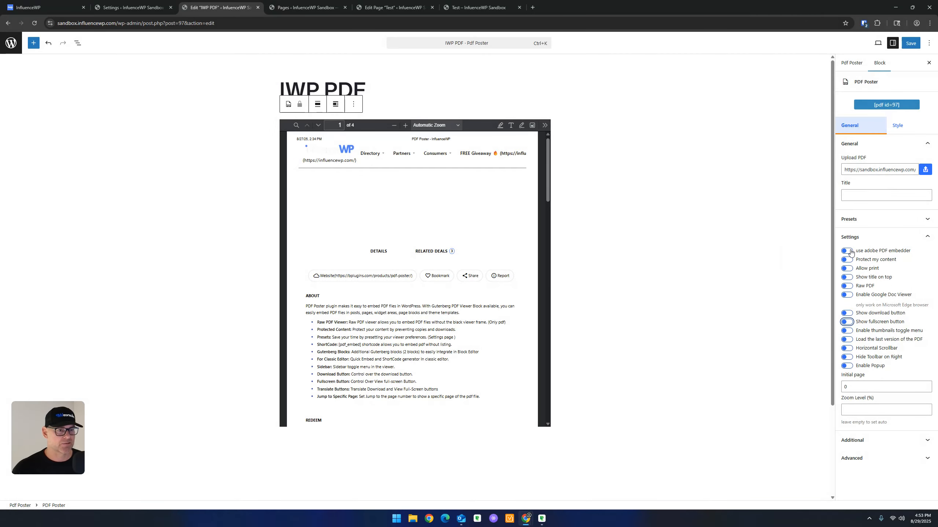
click(847, 251)
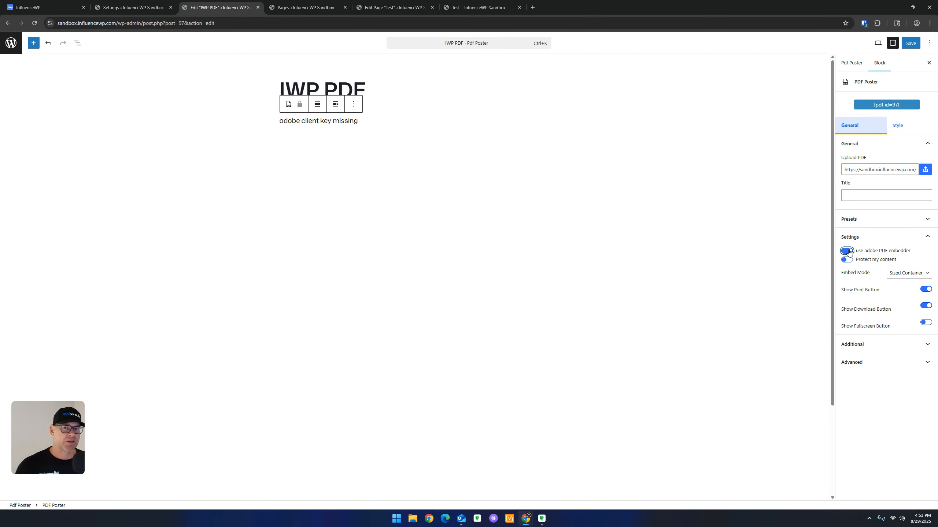
click(847, 252)
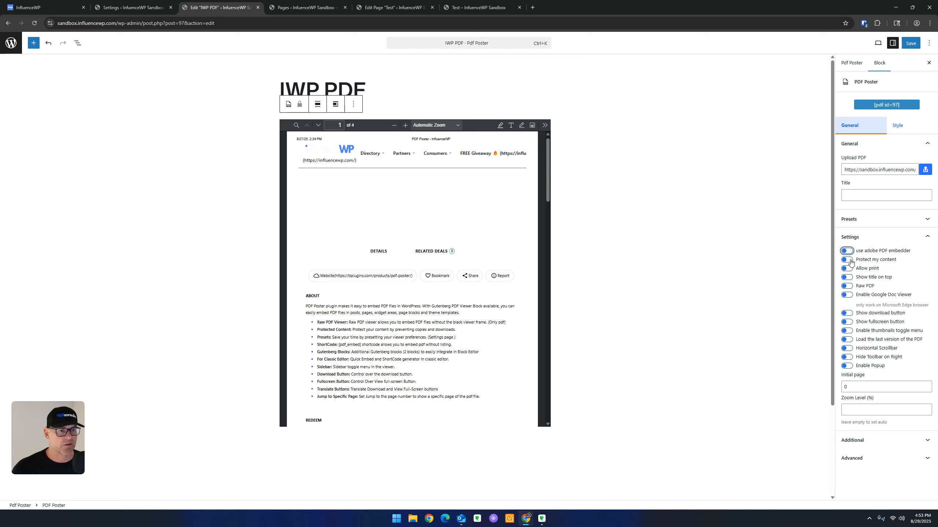
Turn on Protect my content for the IWP PDF block, save the entry, and view the Test page.
click(848, 260)
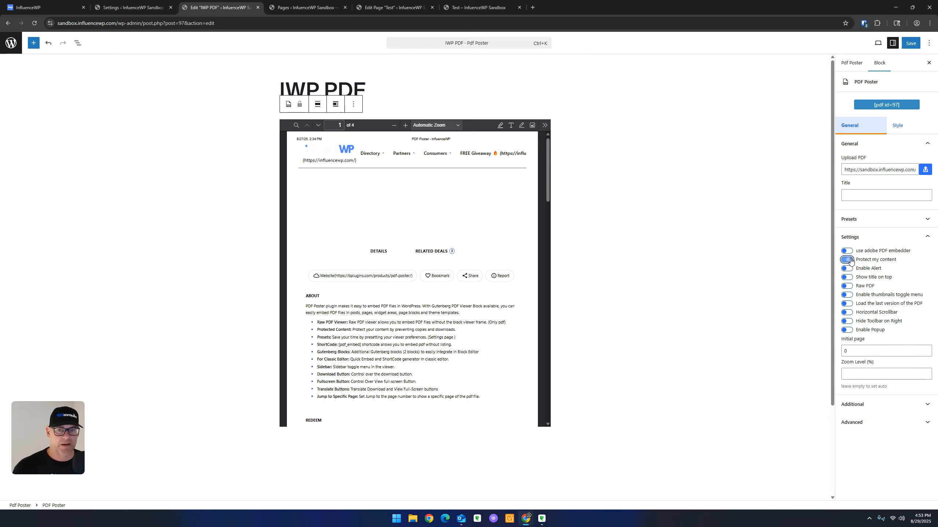
key(ctrl+s)
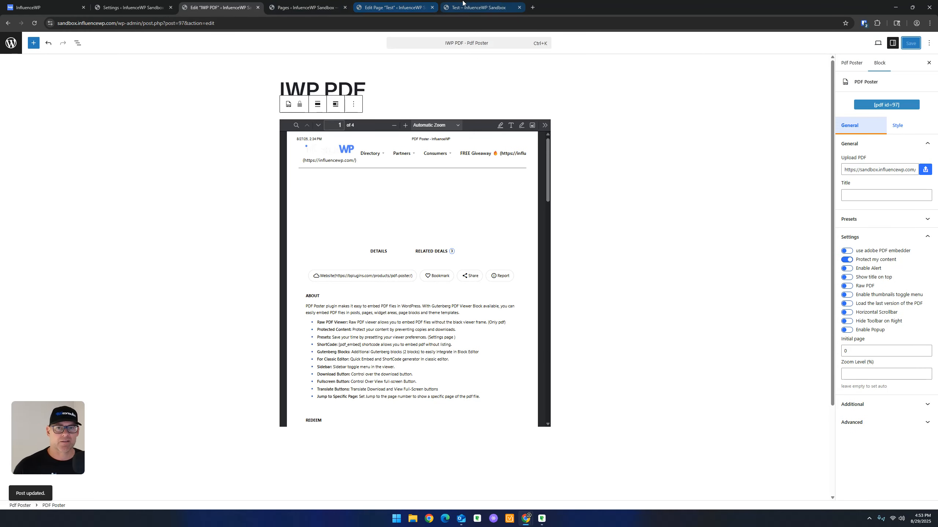
click(476, 7)
Recheck the Test page's shortcode block and the plugin settings, and return to the IWP PDF editor.
click(244, 8)
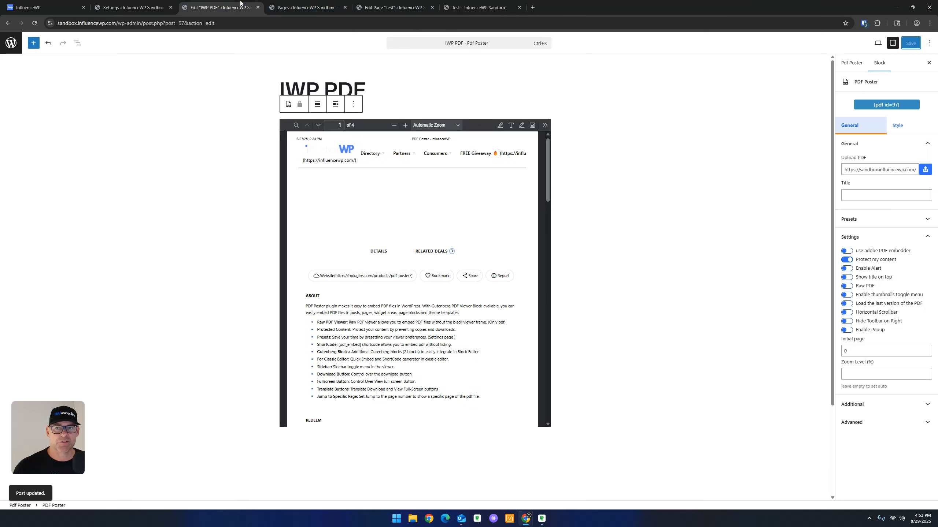
click(281, 4)
click(370, 5)
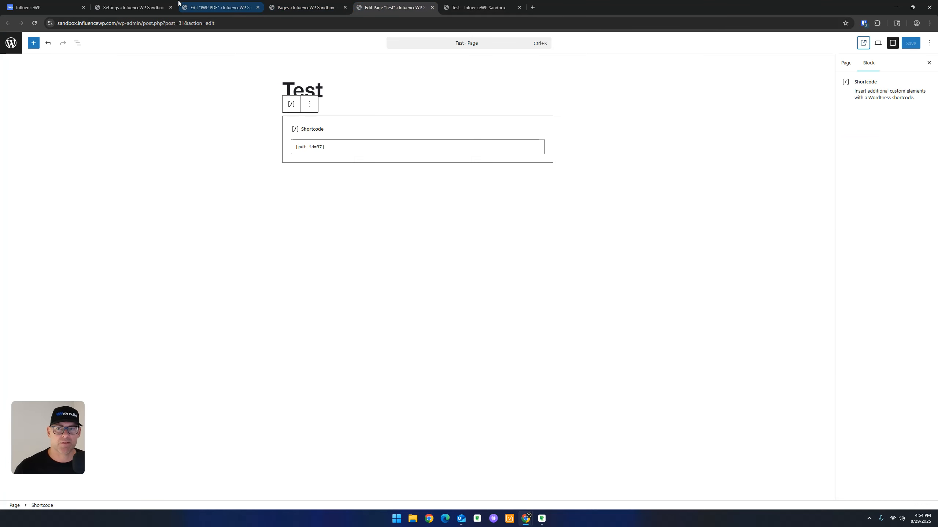
click(141, 6)
click(206, 4)
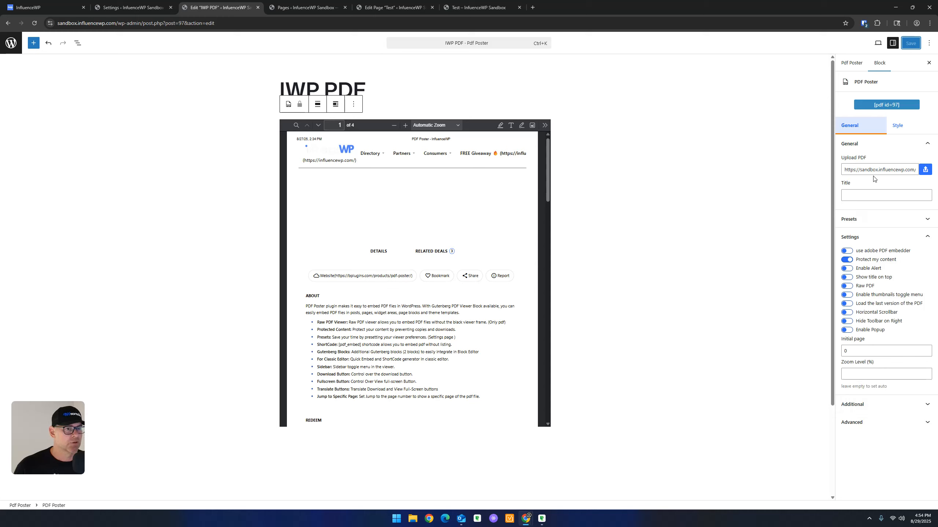
Examine the IWP PDF block's Style, Additional, Advanced, Settings and Presets options.
click(888, 128)
click(853, 128)
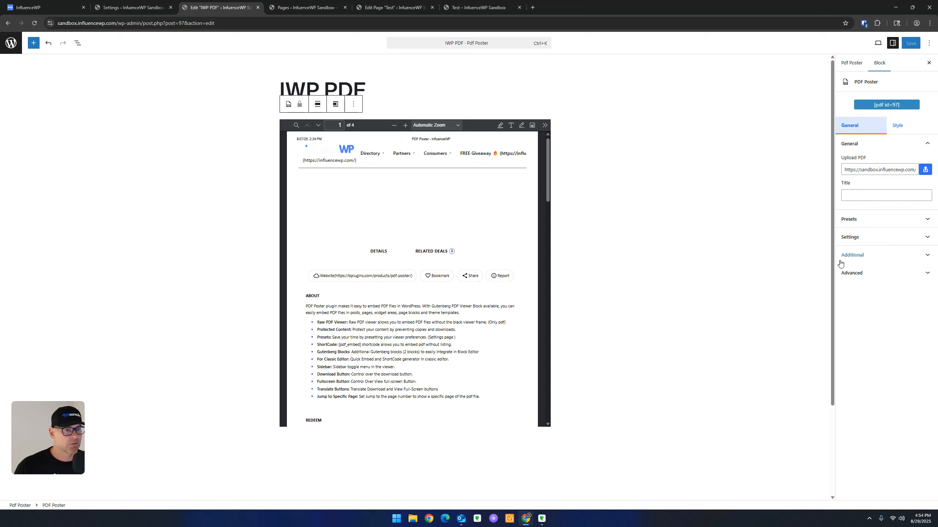
click(858, 254)
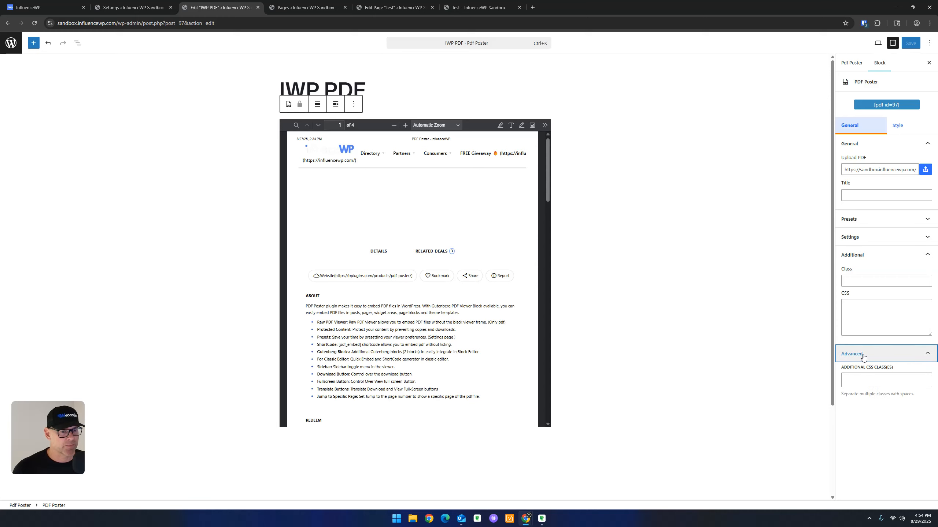
click(856, 237)
click(856, 207)
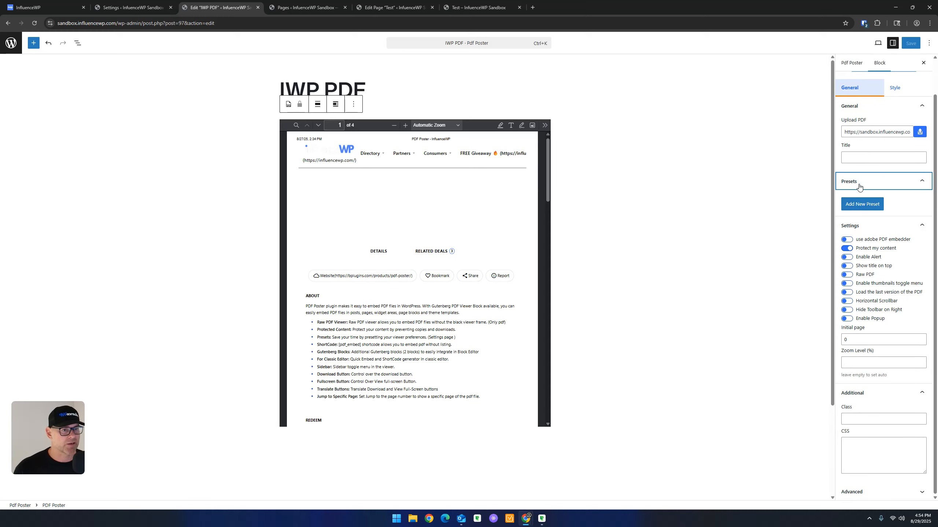
click(859, 181)
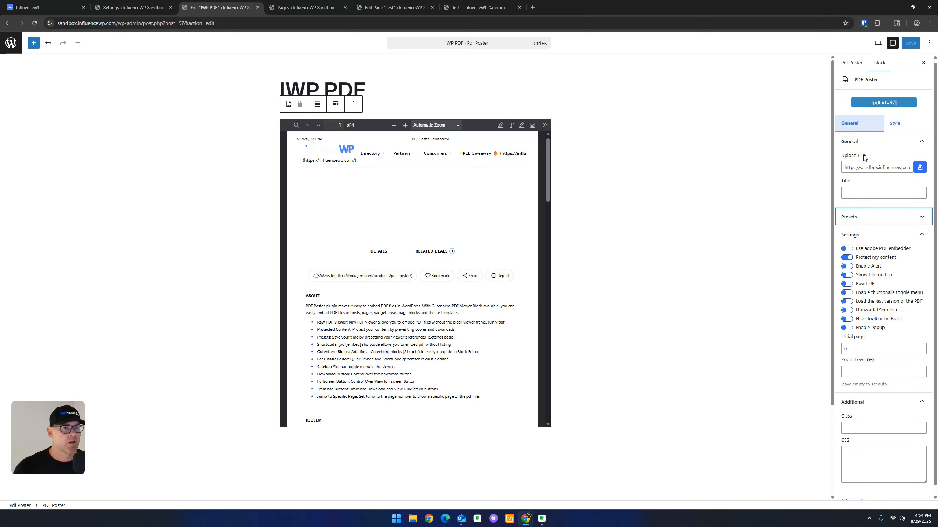
click(873, 218)
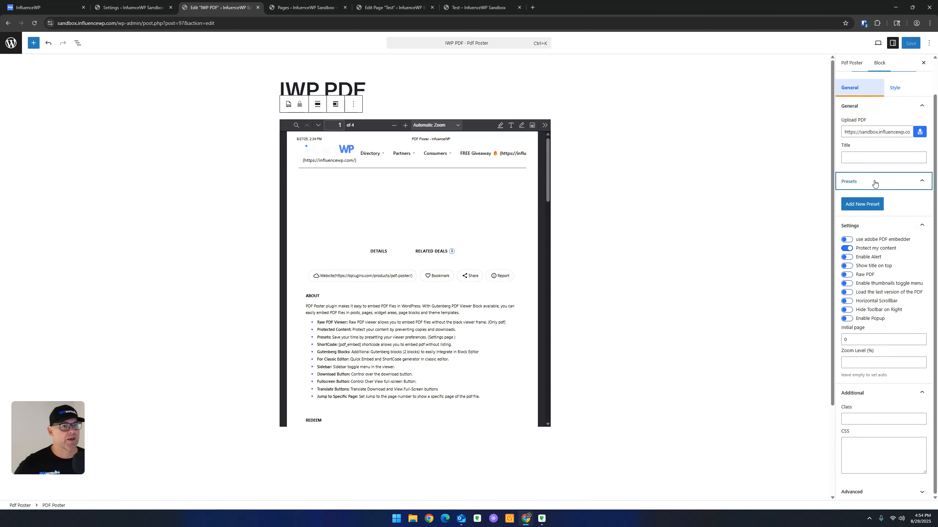
click(878, 225)
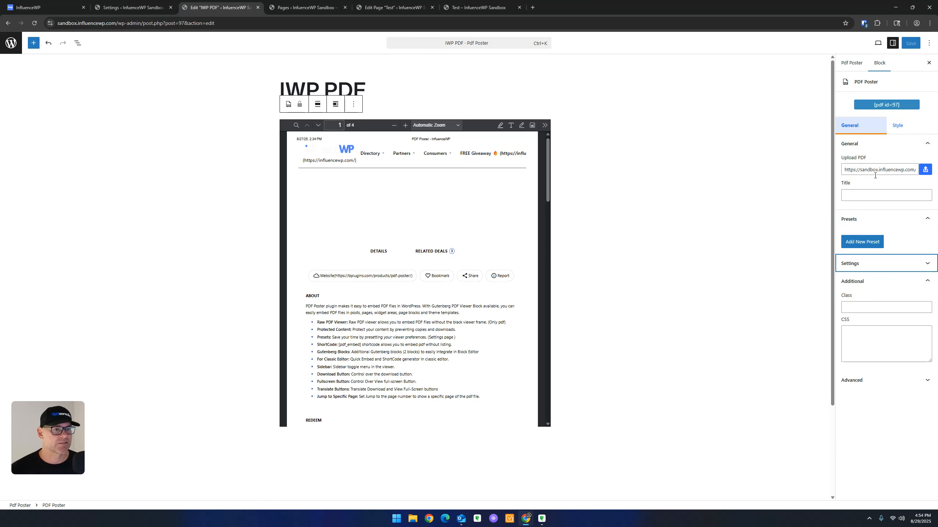
Review the plugin's global Preset section and compare it with the IWP PDF block's own Settings and Presets sections.
click(143, 9)
scroll(180, 152, up, 2)
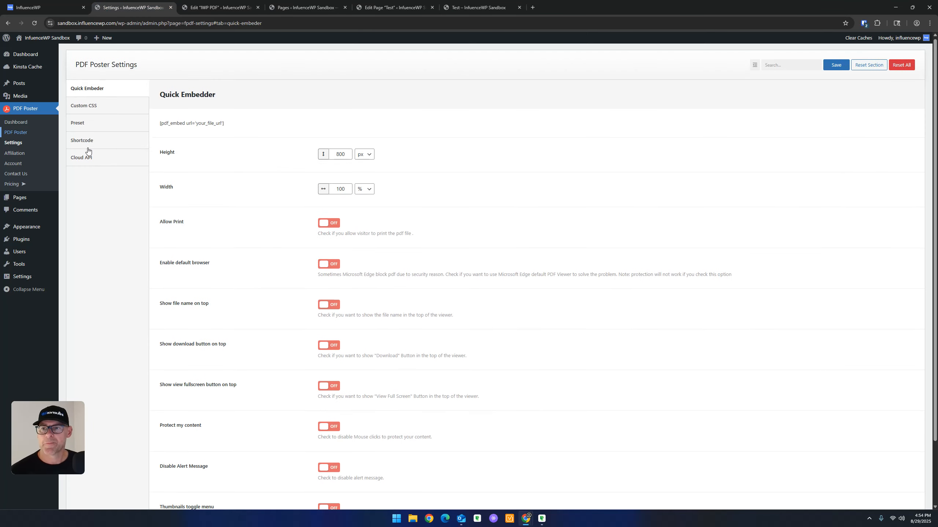
click(86, 124)
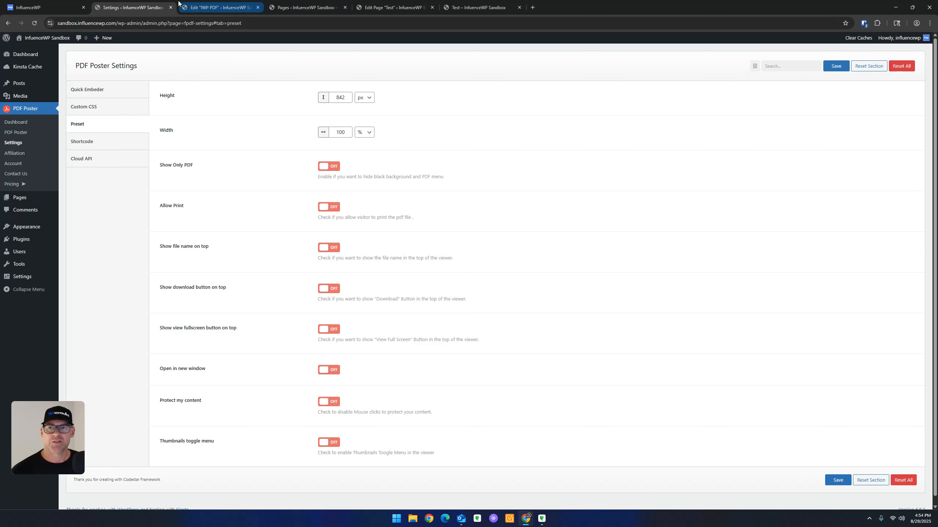
click(212, 3)
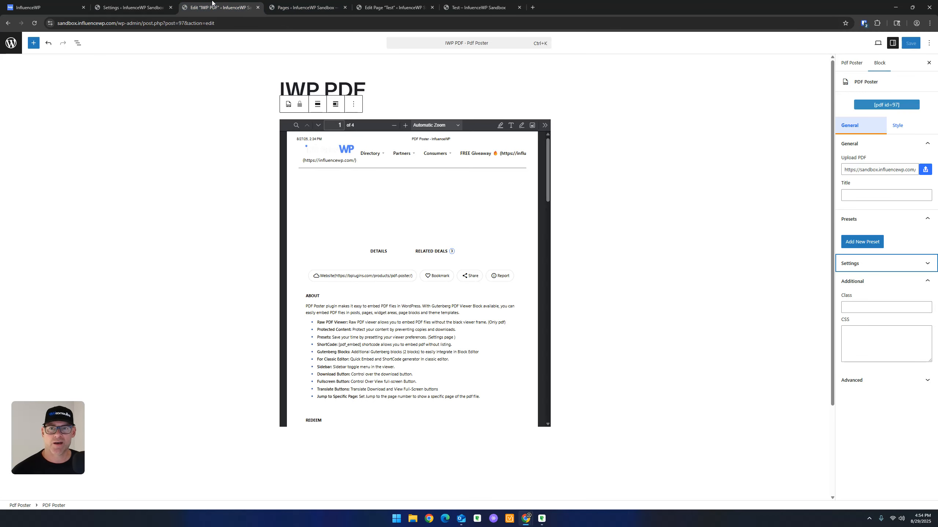
click(871, 267)
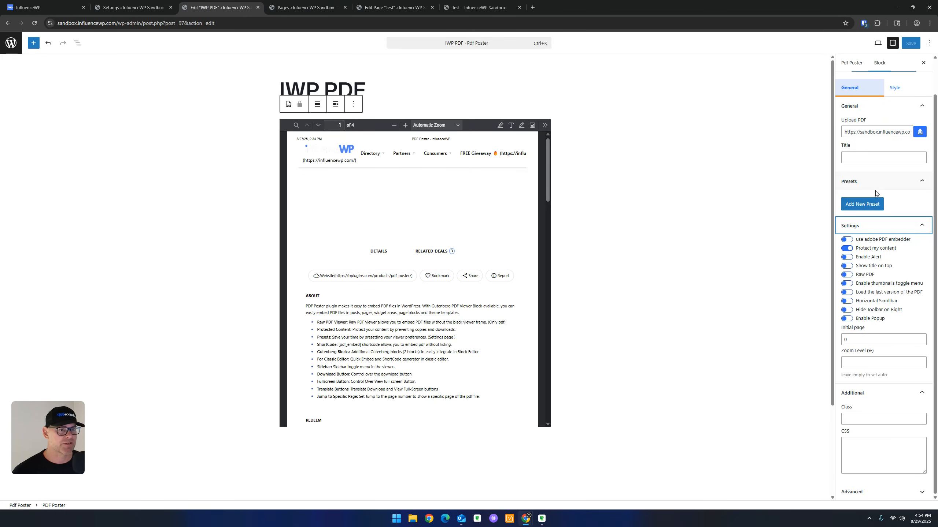
click(863, 182)
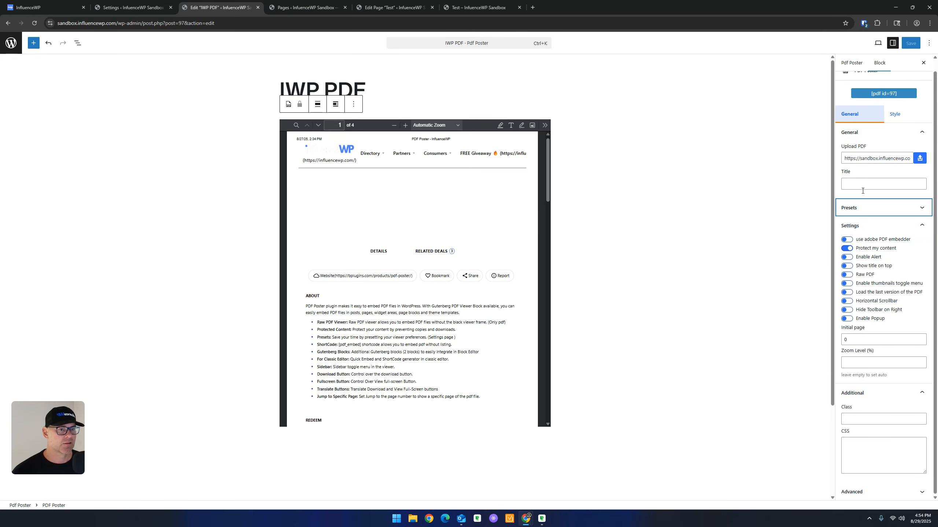
Start a new preset named My Preset, inspect its Settings options, and close it without creating it.
click(864, 208)
click(862, 205)
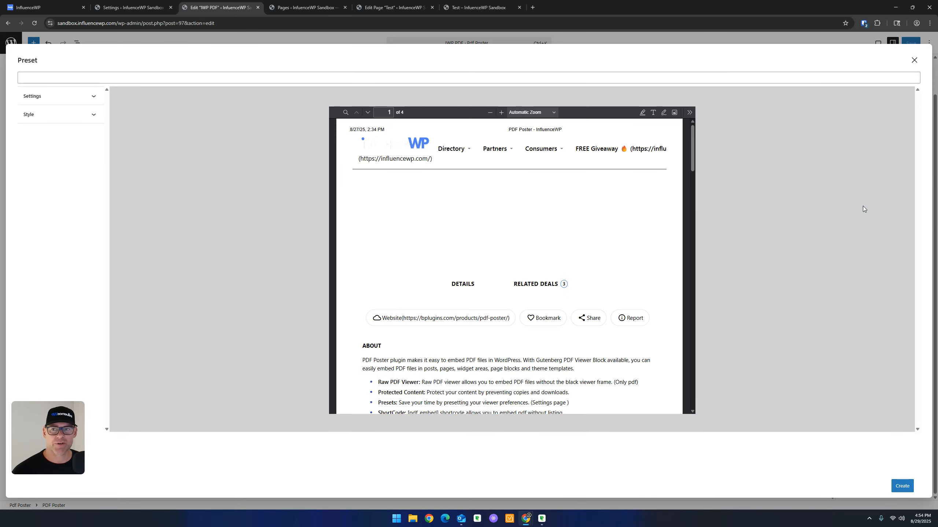
click(22, 76)
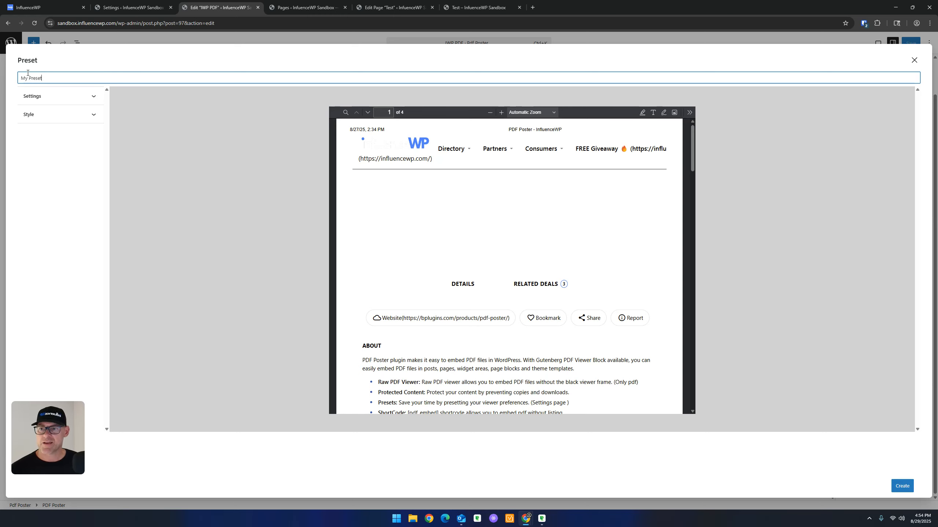
click(34, 96)
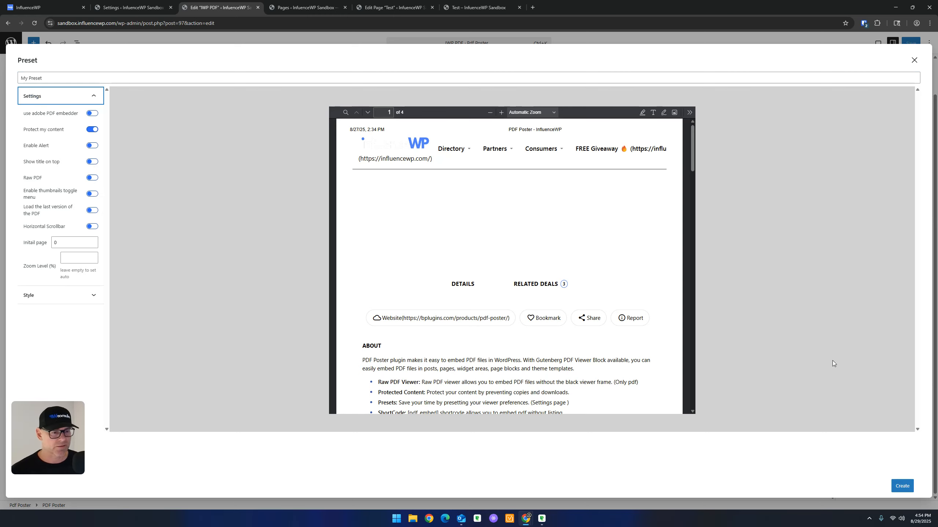
key(ctrl)
key(ctrl)
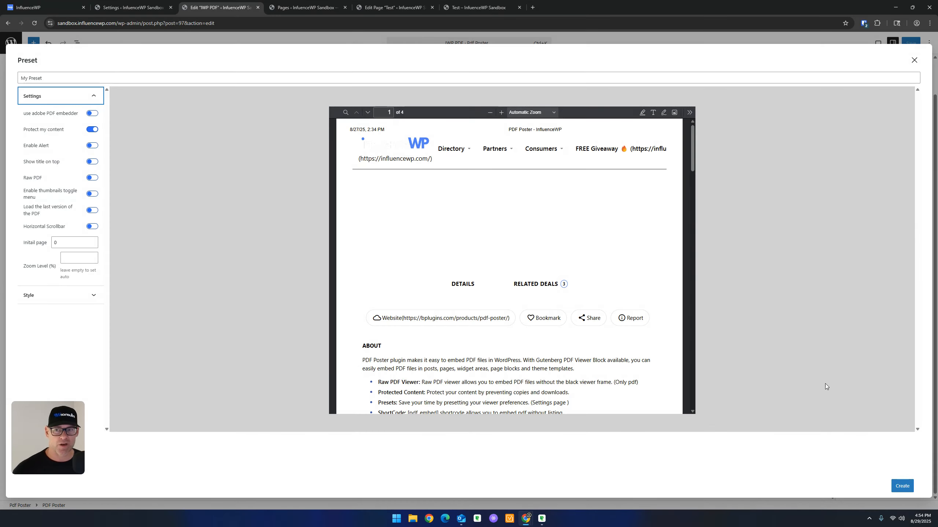
click(914, 59)
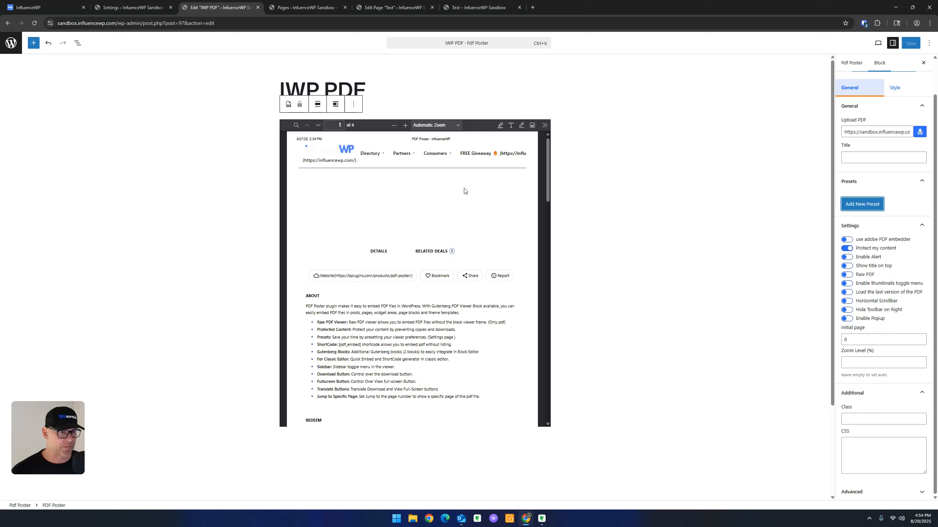
Turn off Protect my content for the IWP PDF block and turn on Allow print.
click(847, 248)
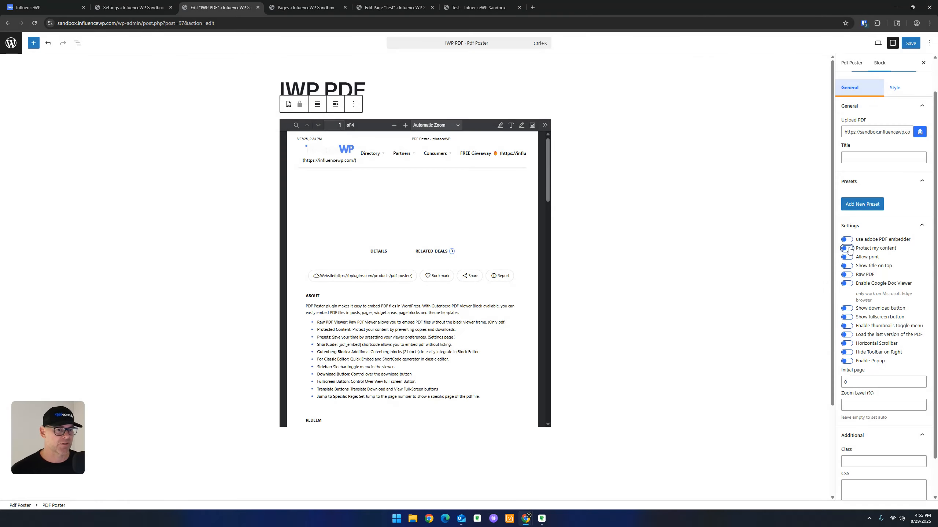
click(847, 249)
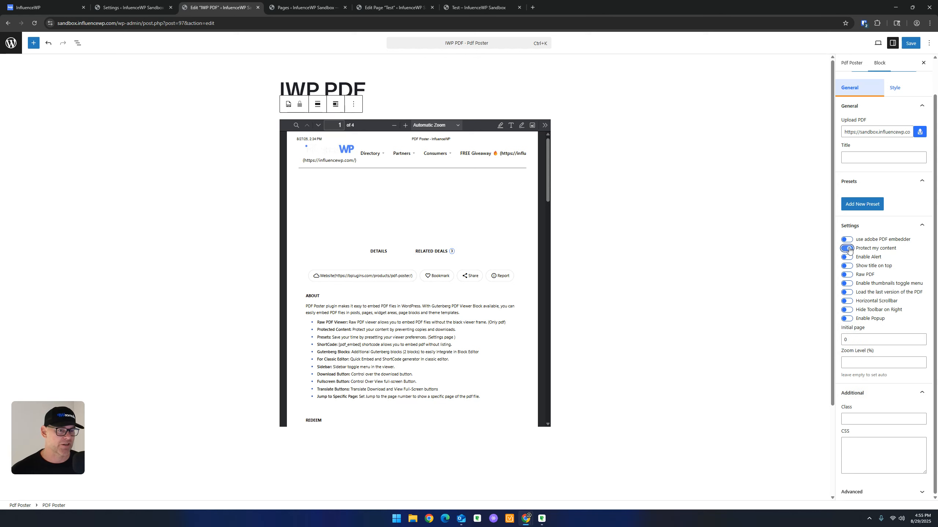
click(849, 249)
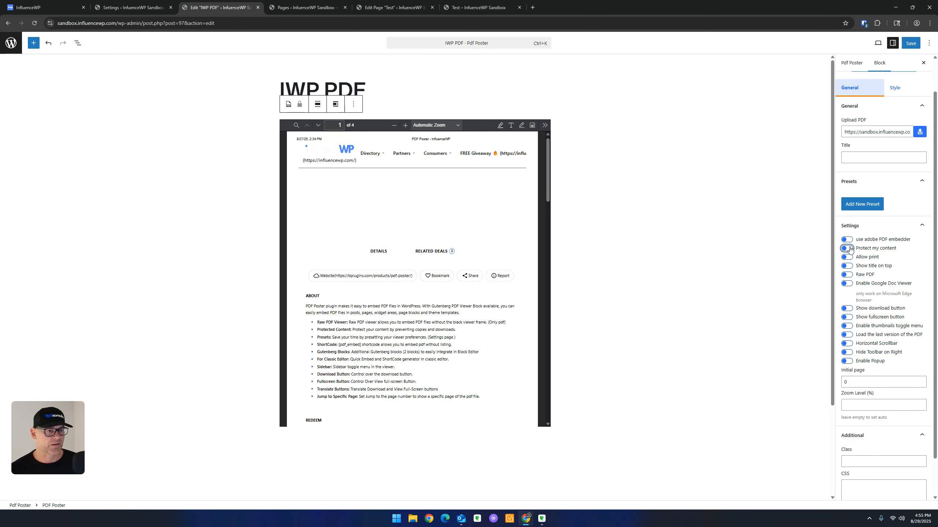
click(848, 258)
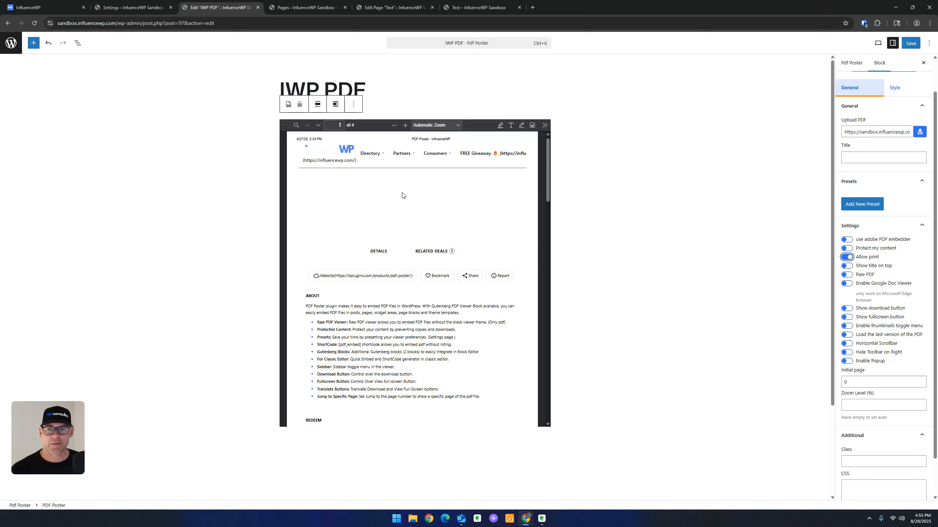
Try the Show title on top, Raw PDF and Enable Google Doc Viewer options one at a time, switching each back off.
click(848, 266)
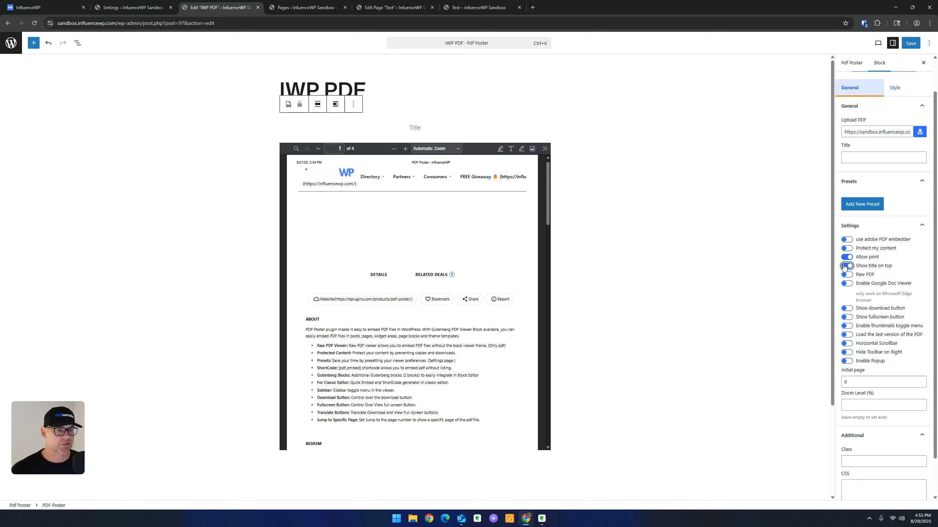
click(845, 266)
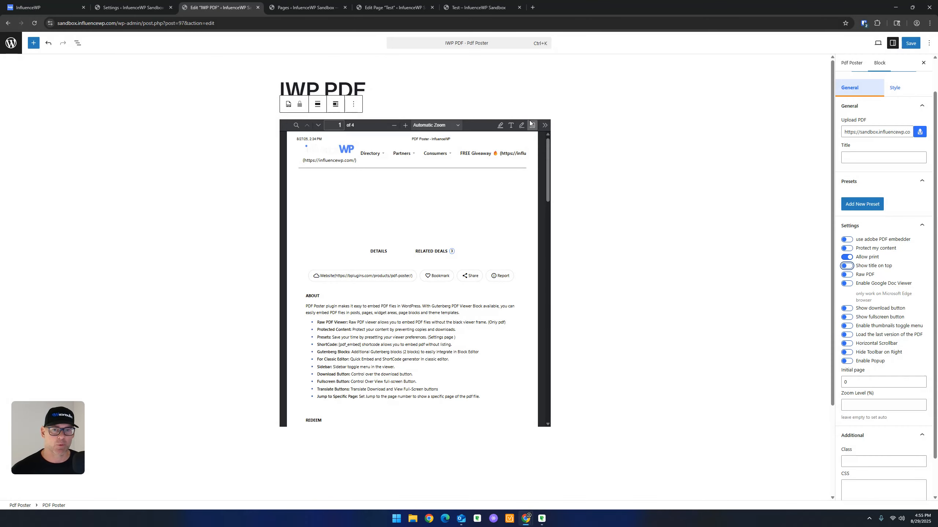
click(848, 276)
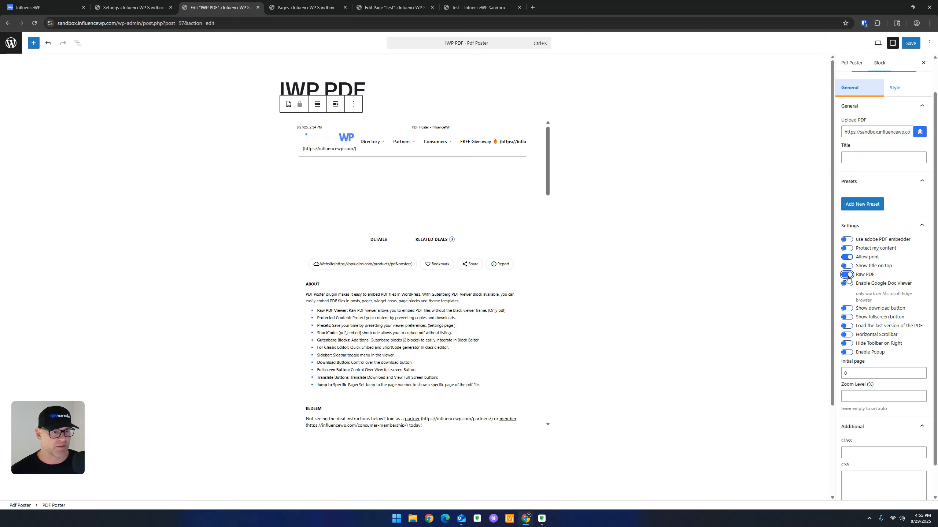
click(847, 274)
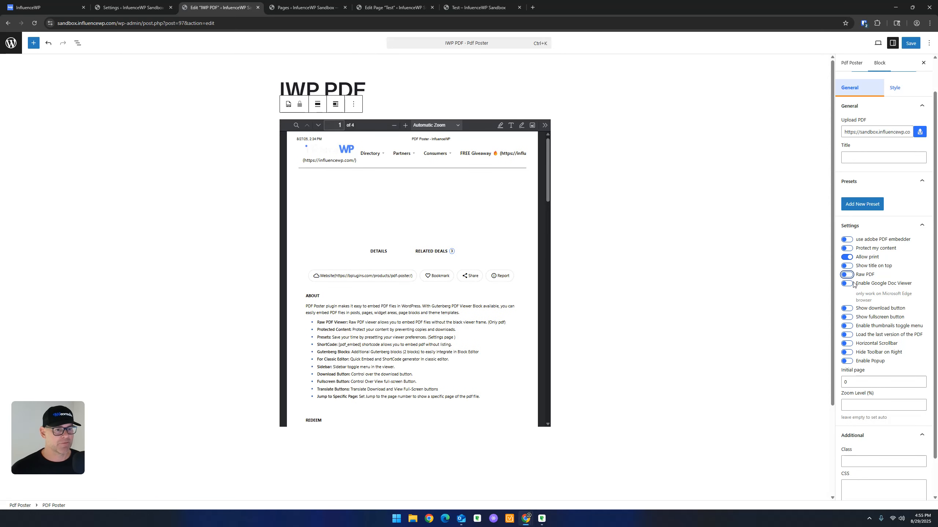
click(848, 284)
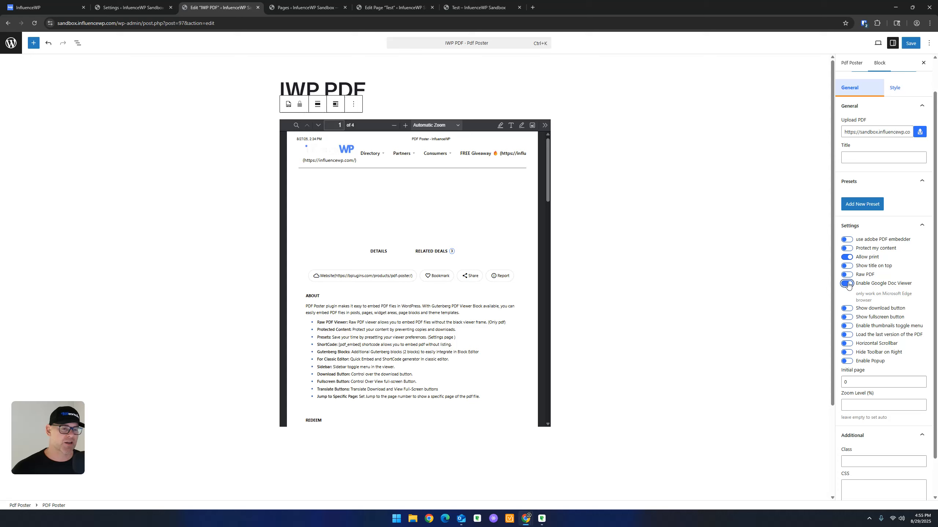
click(850, 285)
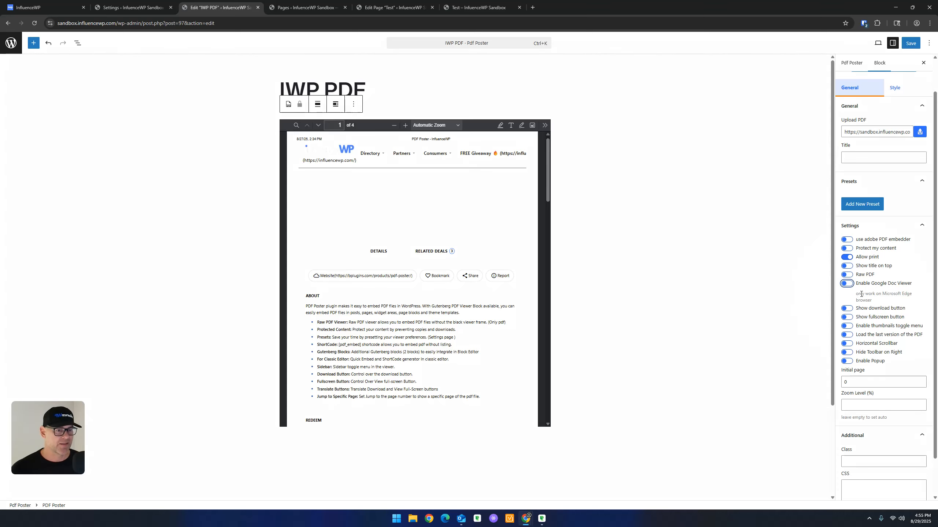
key(ctrl)
key(ctrl)
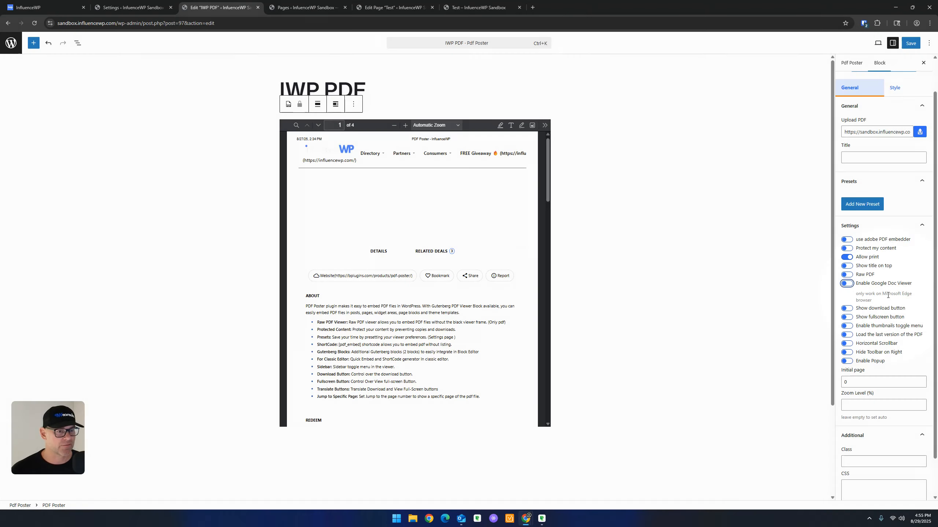
key(ctrl)
key(ctrl)
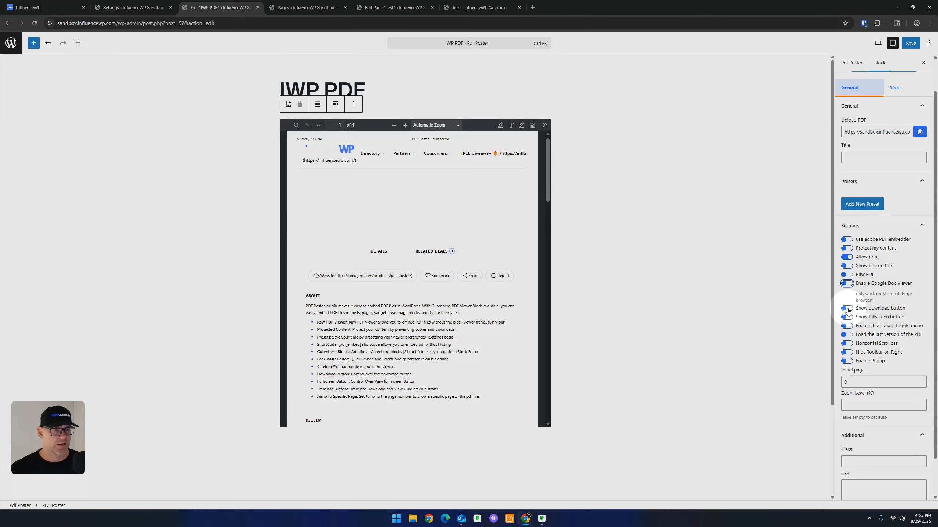
Turn on Show download button, save the entry, and download the PDF from the refreshed Test page.
click(847, 309)
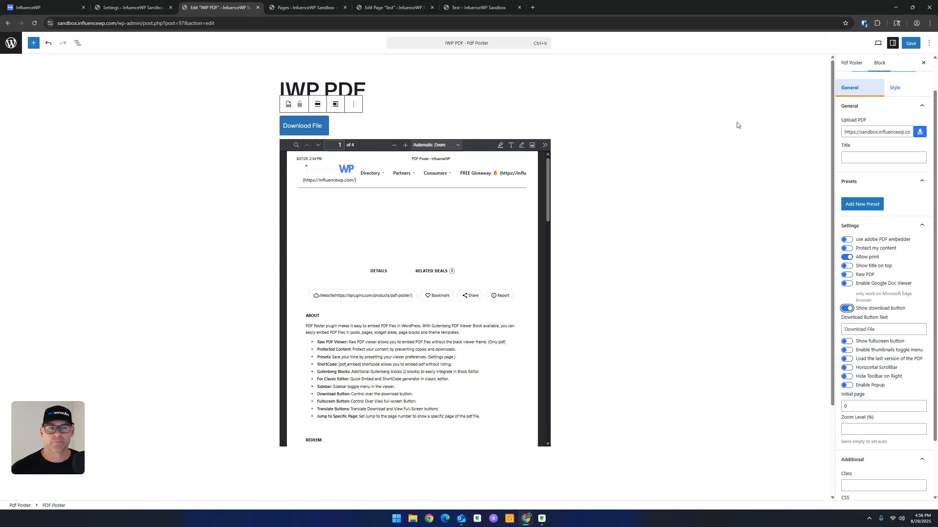
click(910, 43)
click(482, 6)
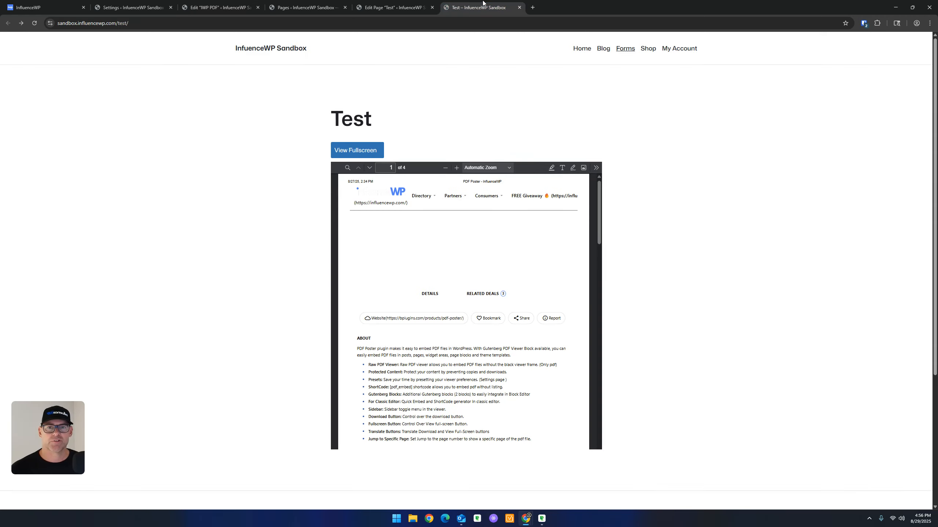
click(35, 23)
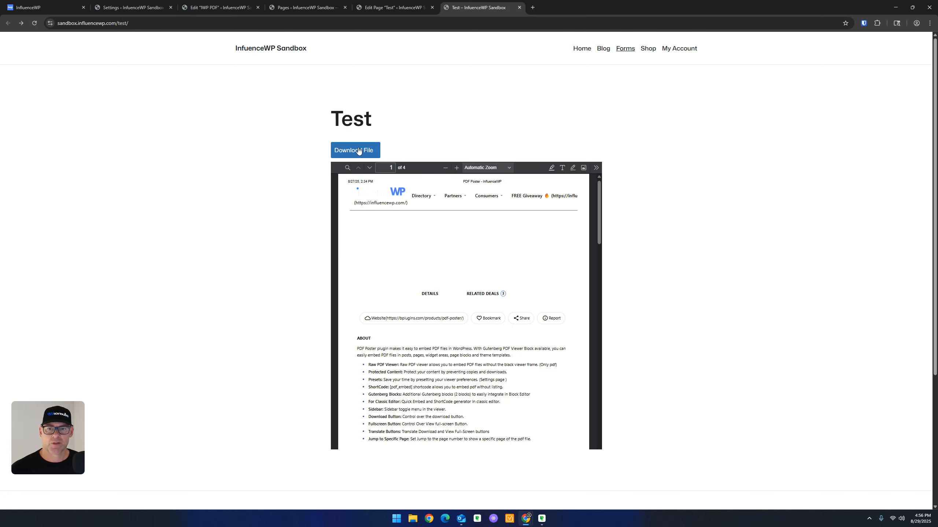
click(359, 151)
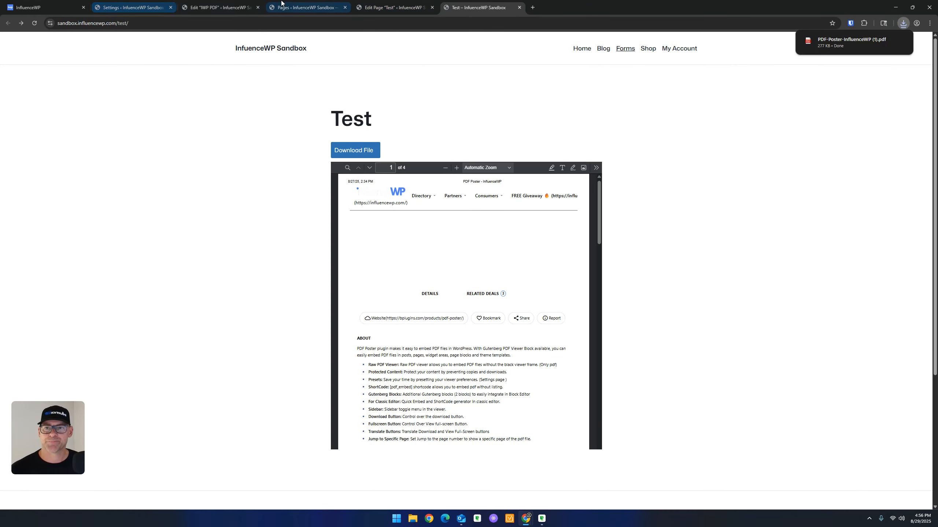
Return to the IWP PDF editor and set the Download Button Text to Download Me.
click(295, 7)
click(370, 2)
click(223, 6)
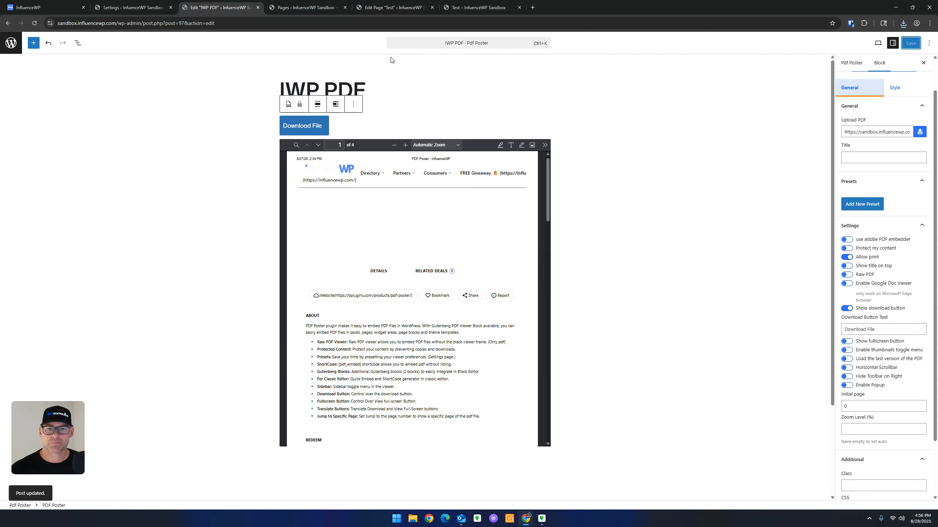
double_click(865, 330)
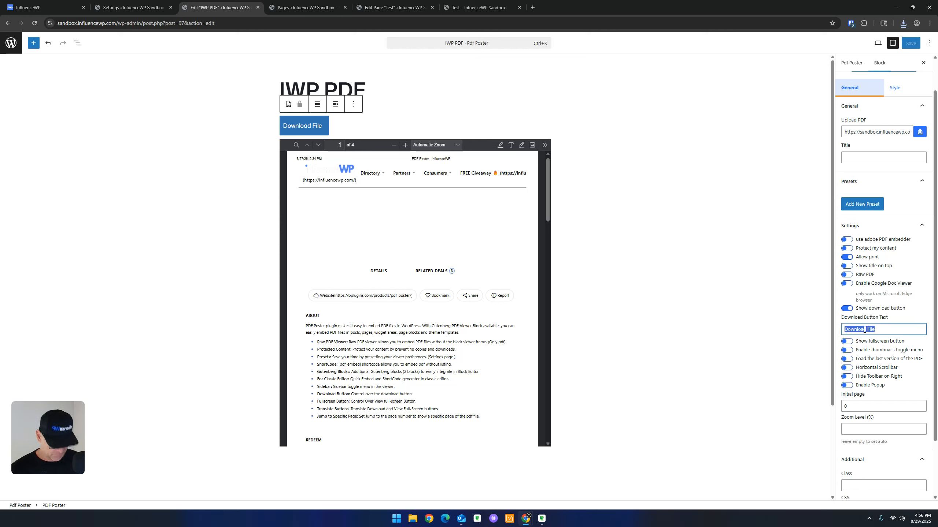
key(BackSpace)
text(Dow)
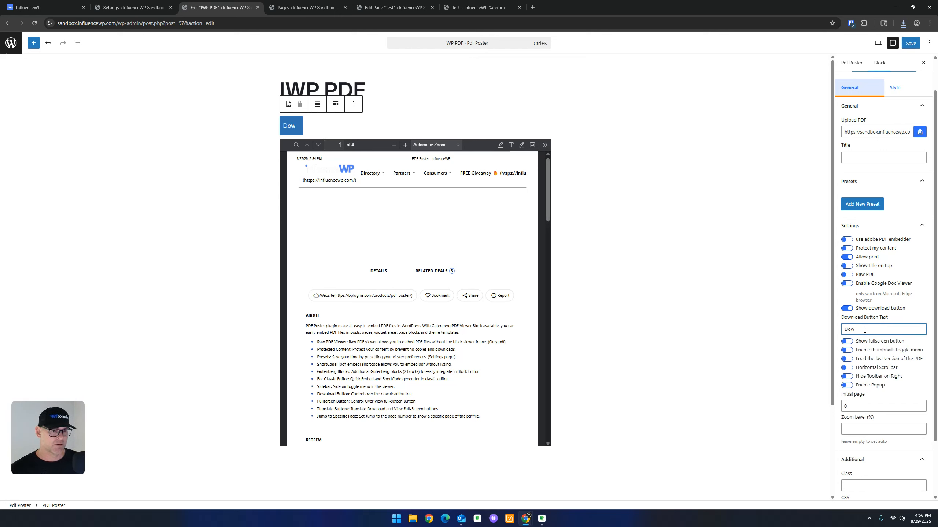
text(nload Me)
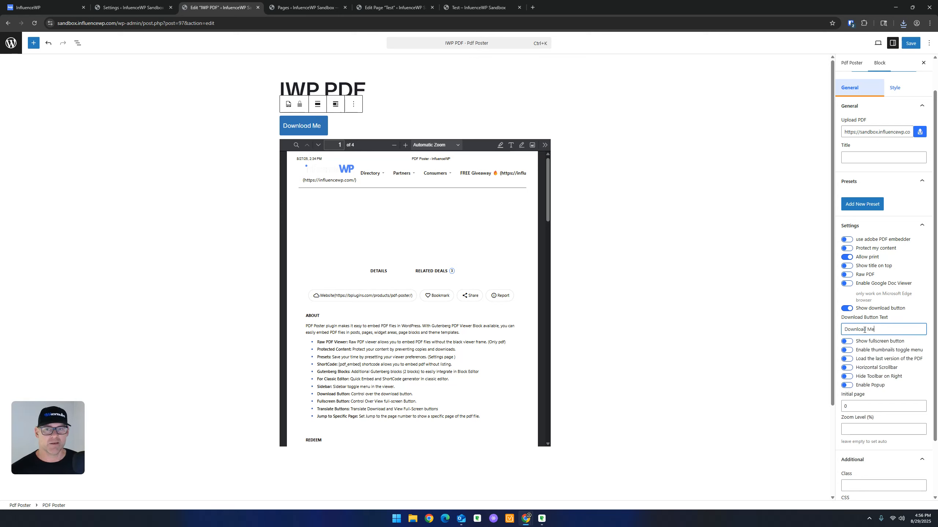
Turn on Enable thumbnails toggle menu for the IWP PDF block and save the entry.
scroll(899, 327, down, 1)
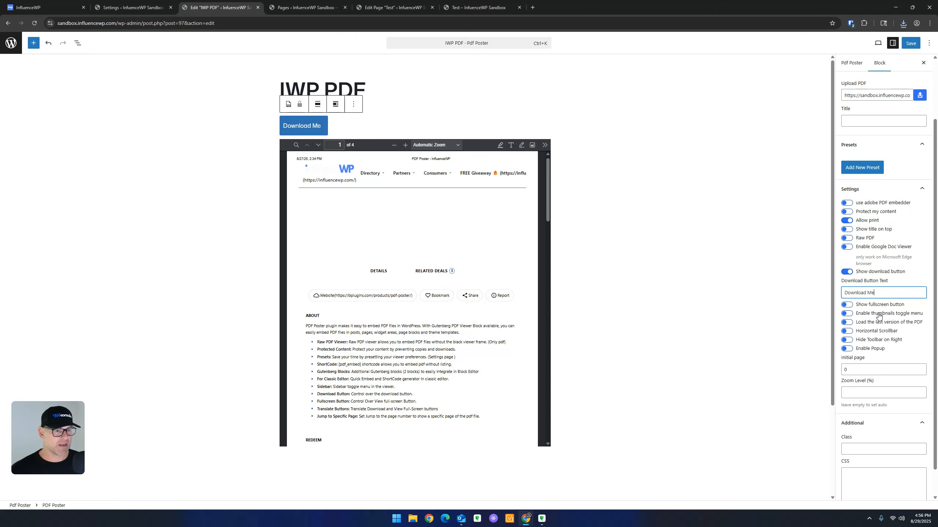
click(847, 314)
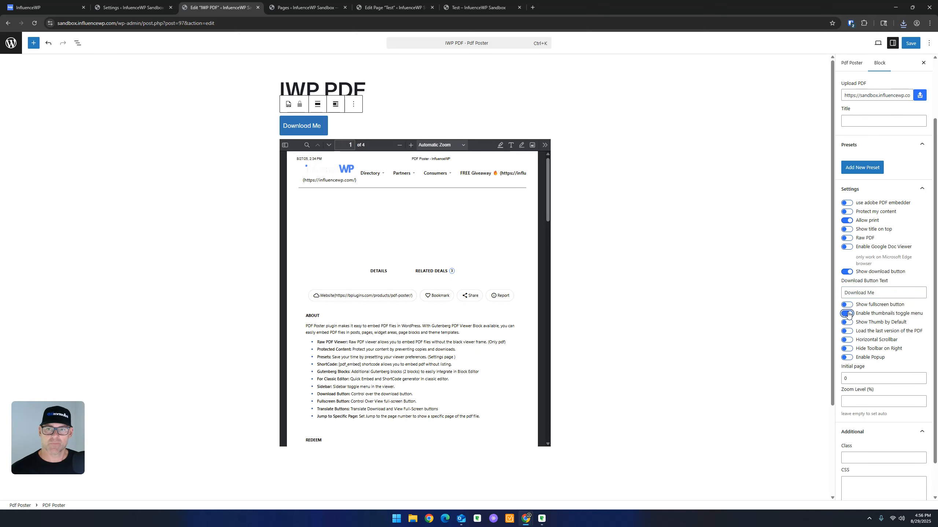
click(847, 314)
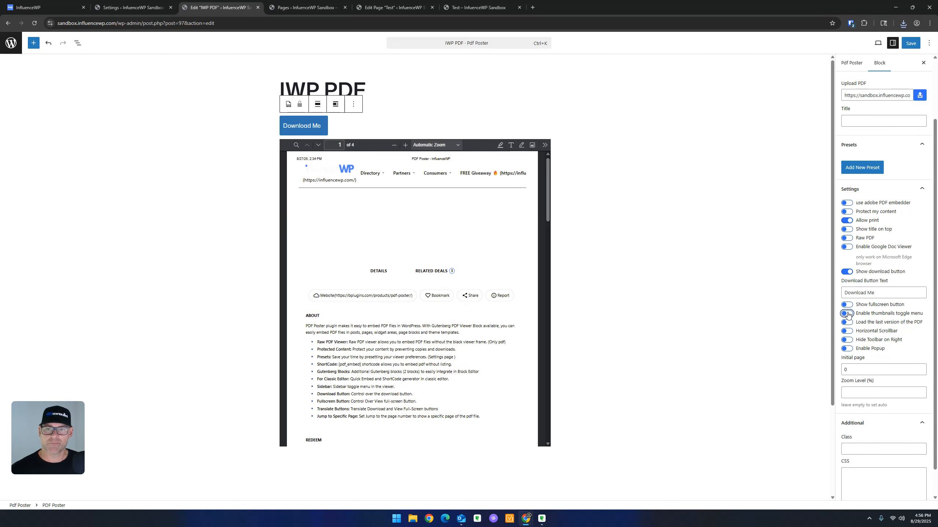
click(848, 315)
click(848, 315)
click(848, 315)
click(848, 315)
click(848, 315)
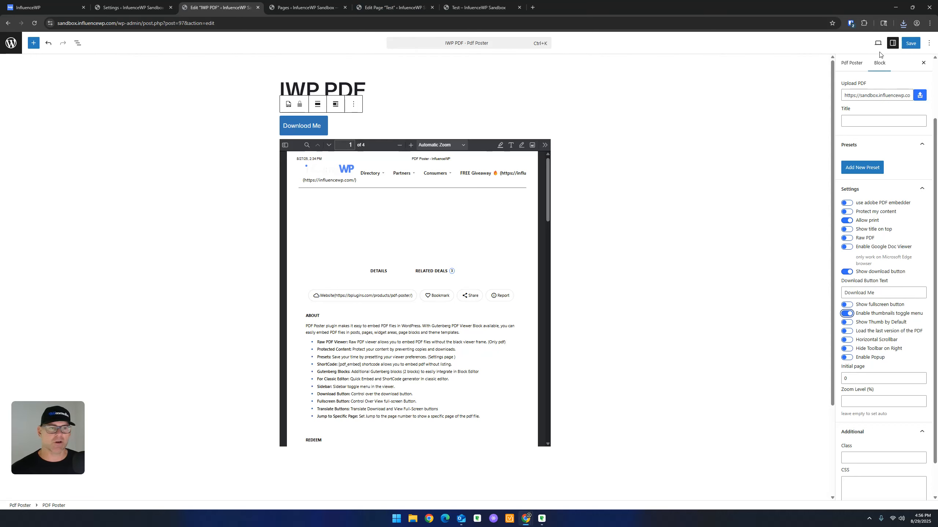
click(911, 44)
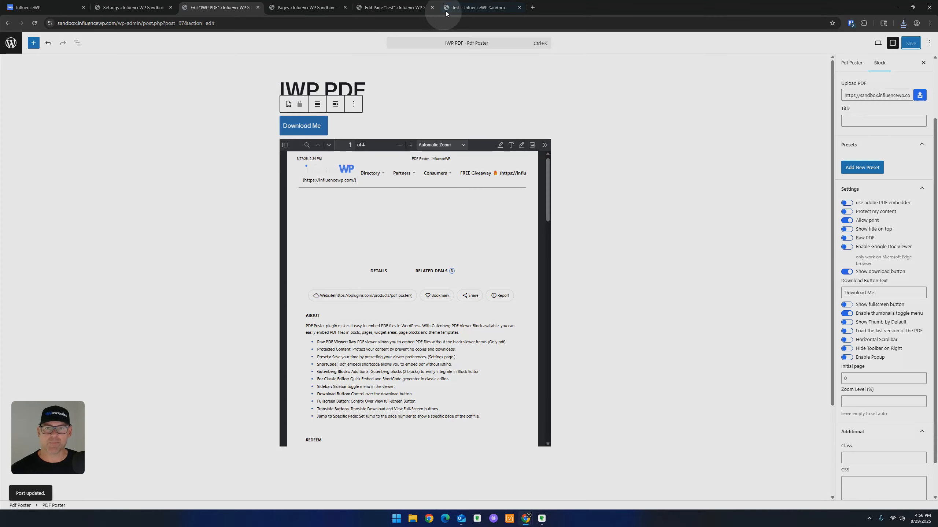
Refresh the Test page and test the viewer's thumbnail sidebar by jumping between pages 2 and 3, then hide it.
click(476, 8)
click(34, 23)
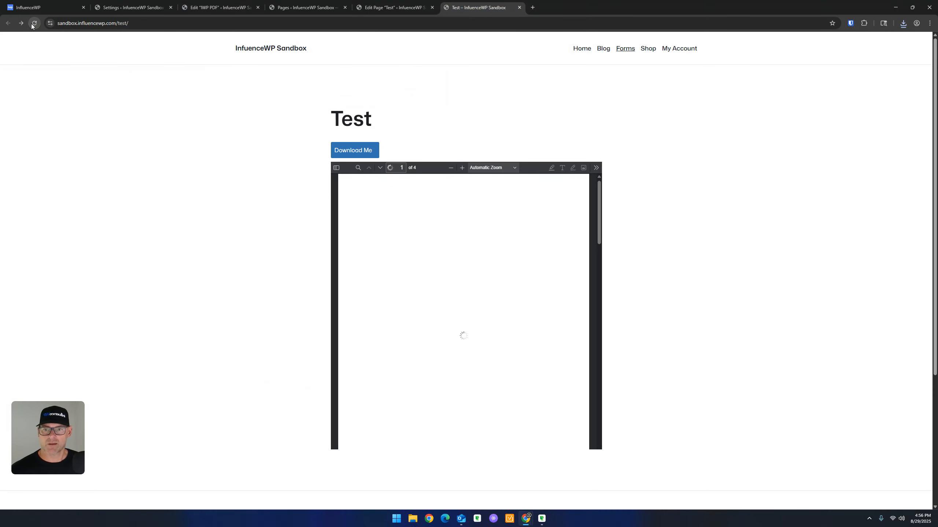
click(337, 168)
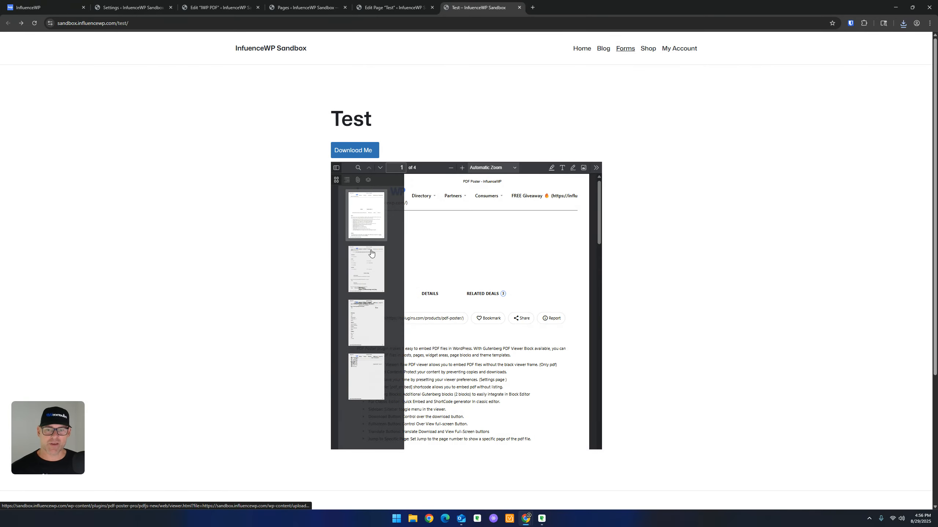
click(366, 269)
click(375, 321)
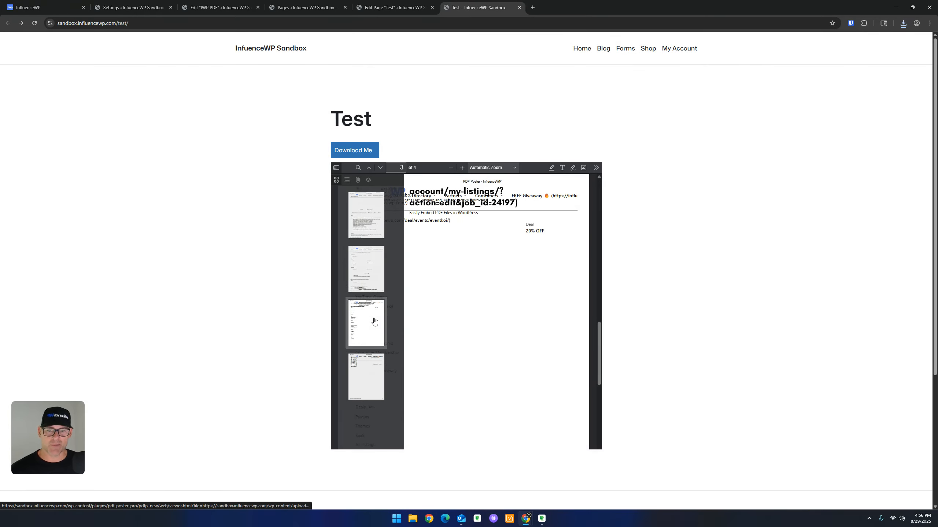
click(377, 271)
click(337, 168)
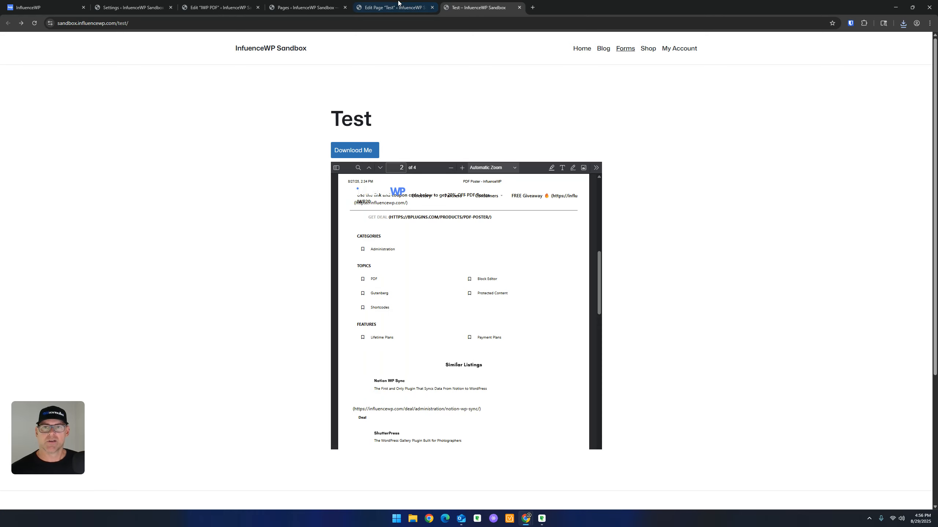
Close the Pages browser tab and return to the IWP PDF editor.
click(401, 7)
click(307, 8)
click(345, 8)
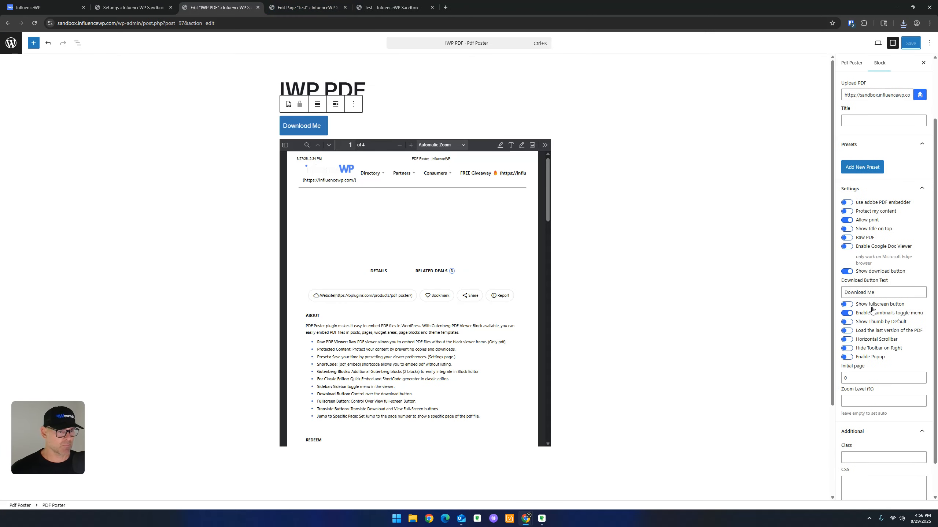
Try the Show Thumb by Default and Load the last version of the PDF options on the IWP PDF block.
scroll(871, 323, down, 1)
click(847, 286)
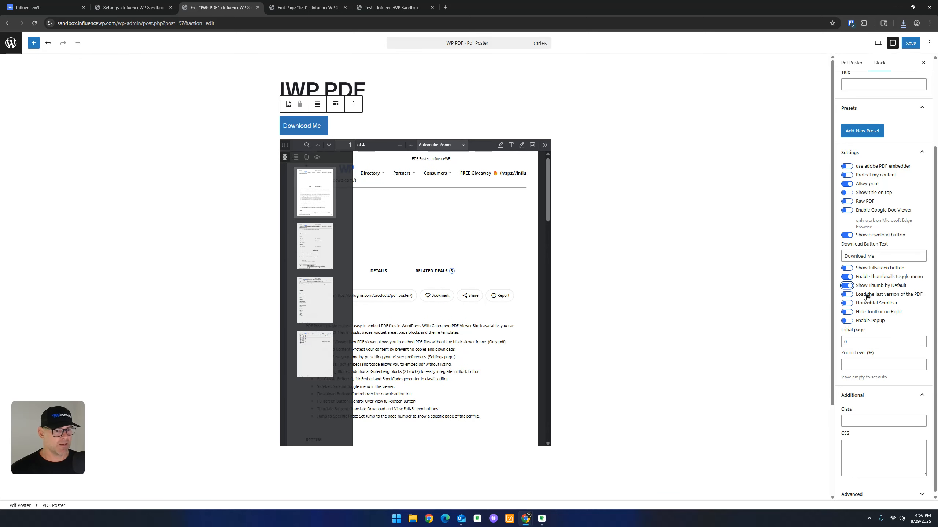
right_click(903, 297)
click(904, 297)
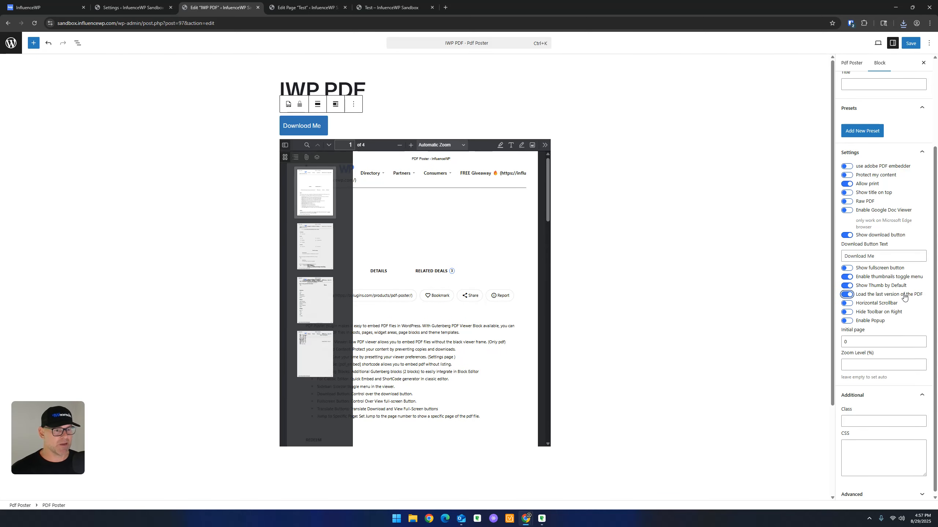
click(847, 295)
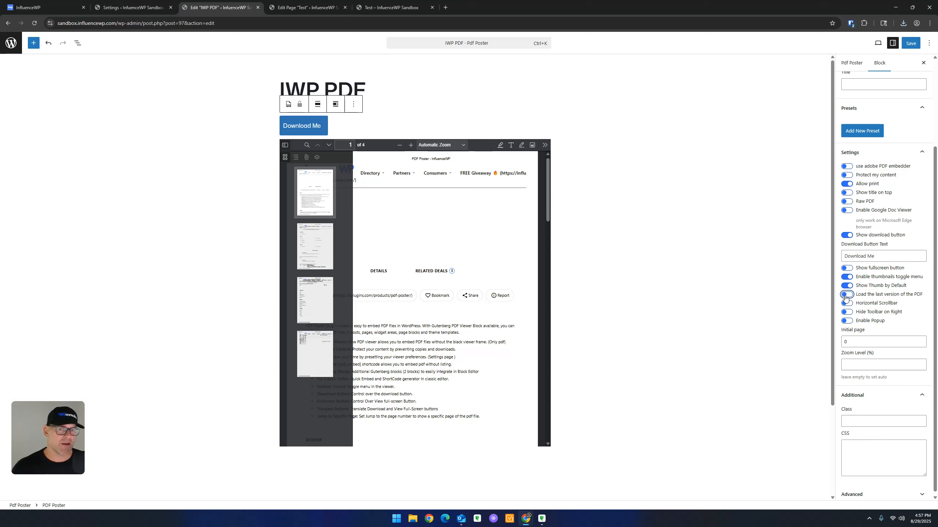
click(845, 296)
click(845, 296)
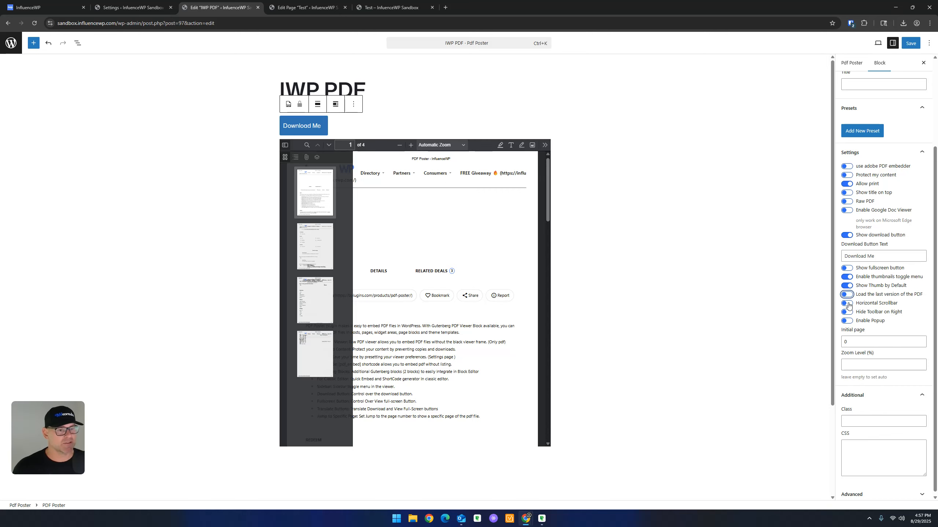
Turn off Show Thumb by Default, turn on Horizontal Scrollbar for the block and save the entry.
click(846, 303)
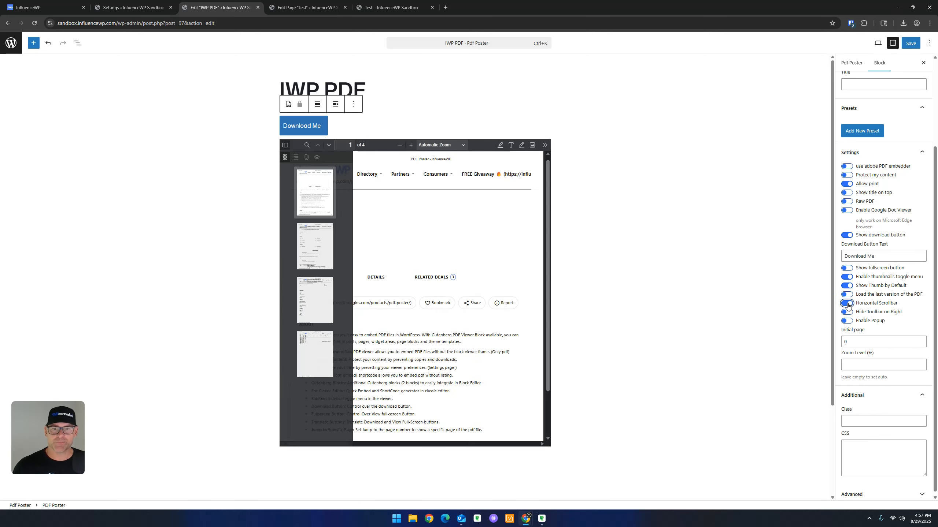
click(847, 304)
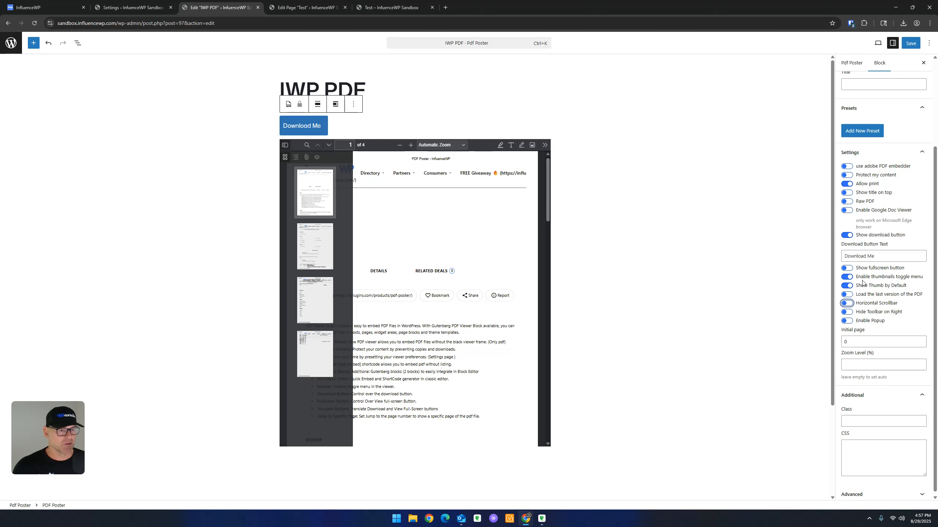
click(847, 285)
click(850, 303)
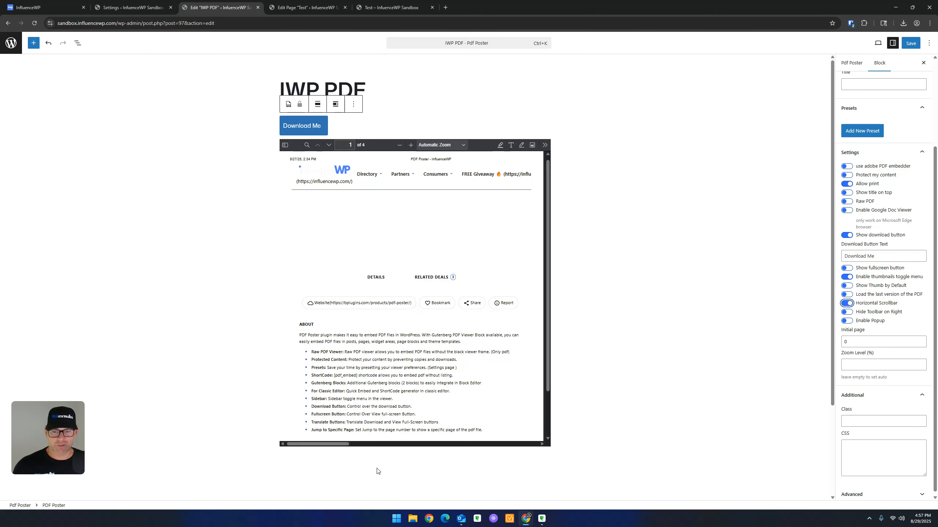
click(321, 443)
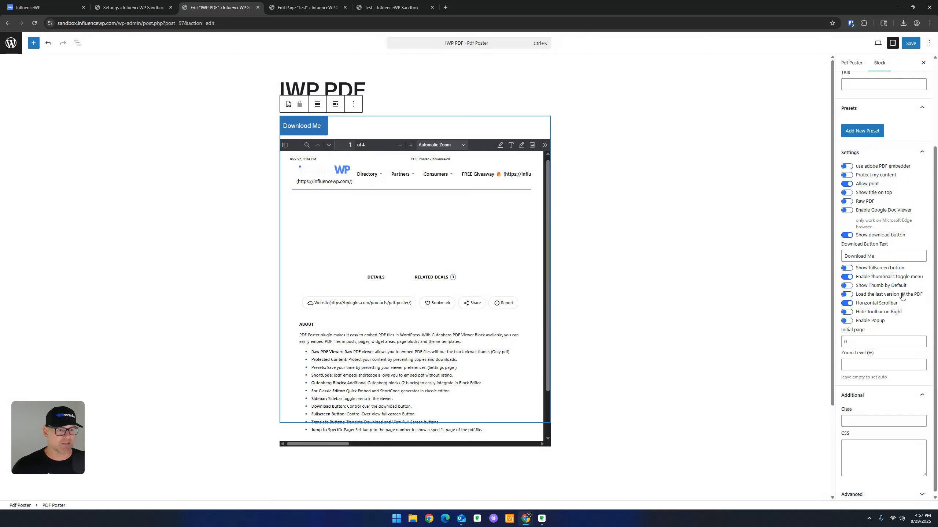
click(911, 43)
Refresh the Test page and check how the embedded viewer displays with the horizontal scrollbar option.
click(391, 7)
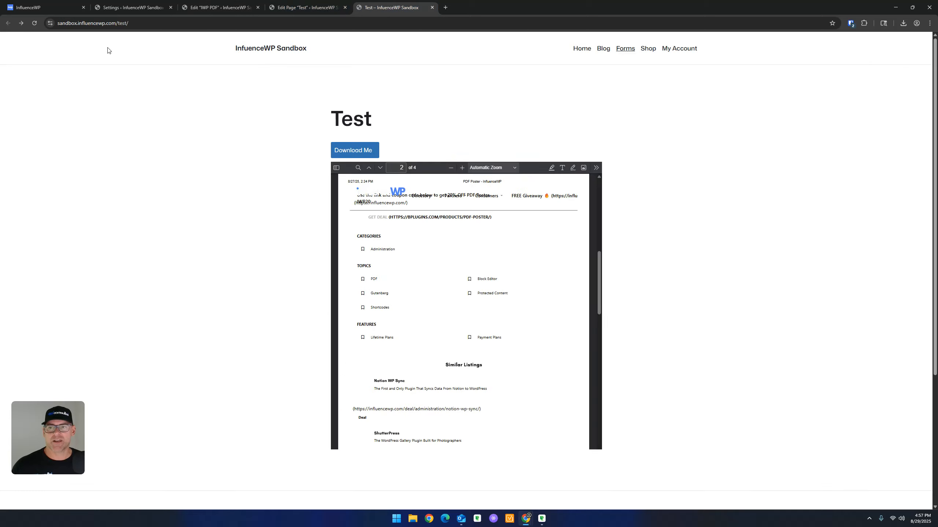
click(34, 23)
scroll(412, 374, down, 6)
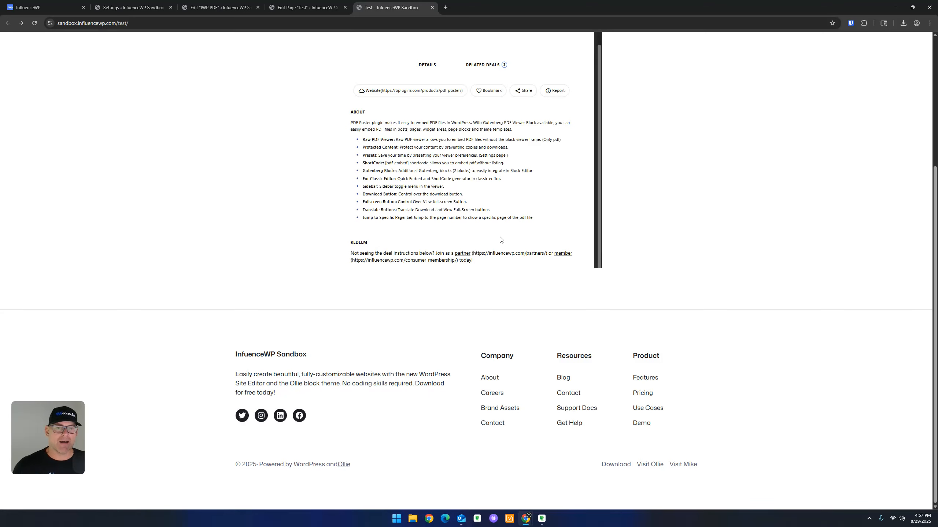
scroll(500, 240, up, 6)
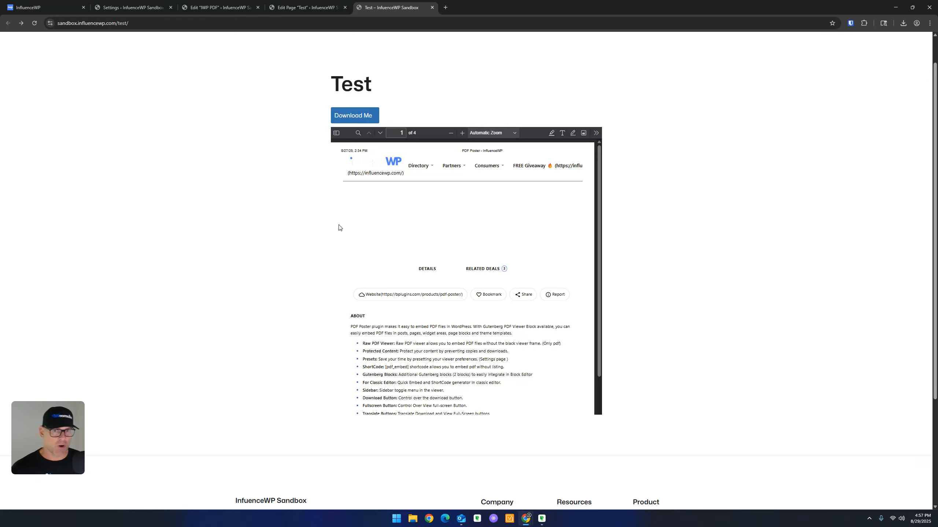
Return to the IWP PDF editor, turn off Horizontal Scrollbar and turn on Hide Toolbar on Right.
click(292, 7)
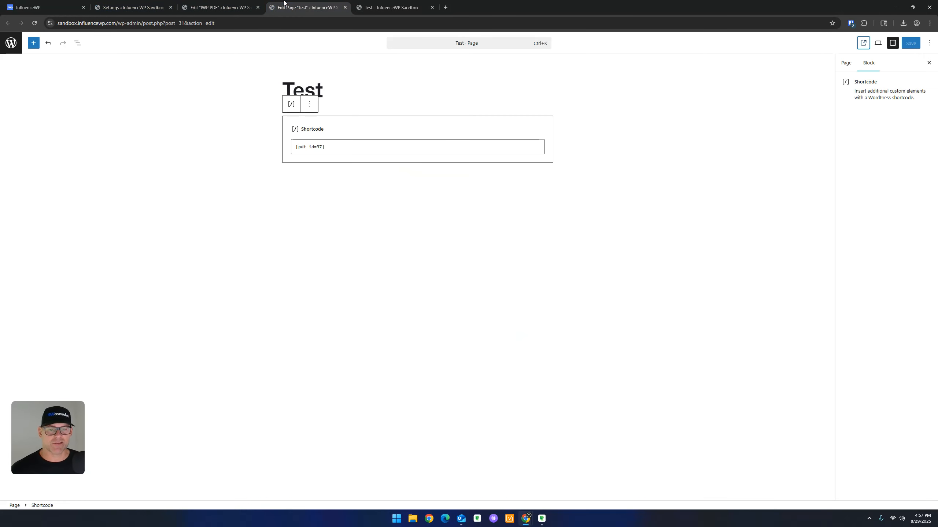
click(212, 7)
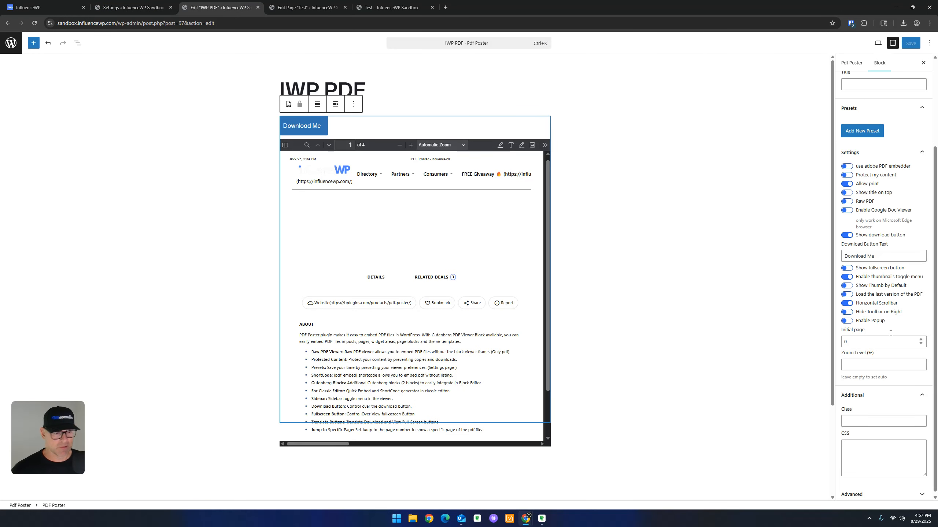
click(851, 304)
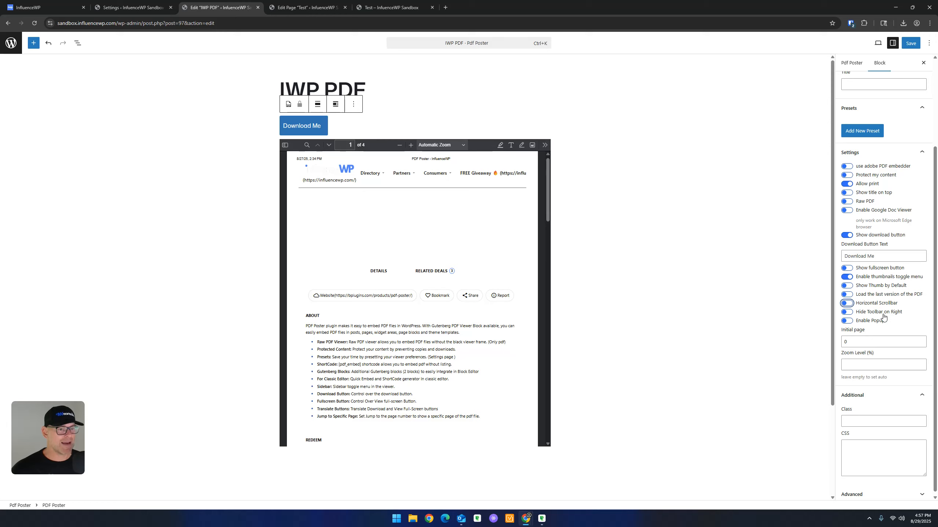
click(847, 312)
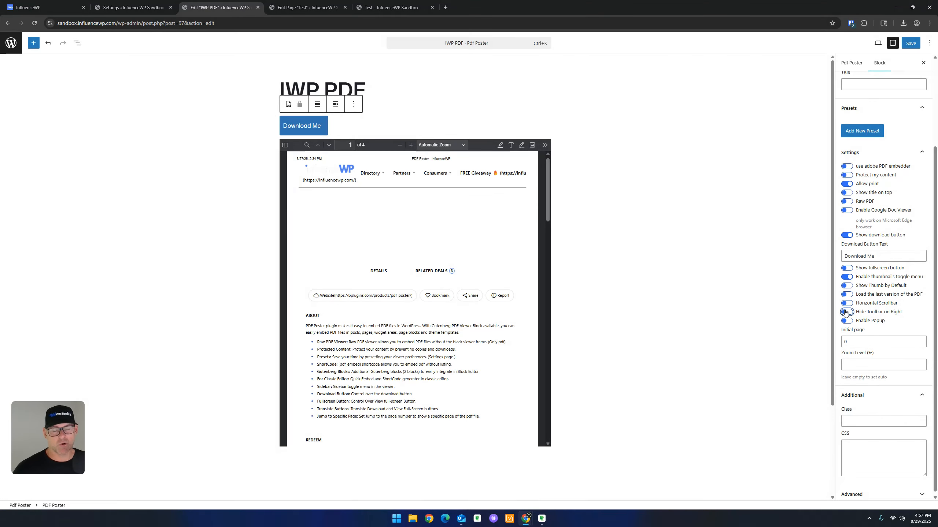
click(846, 312)
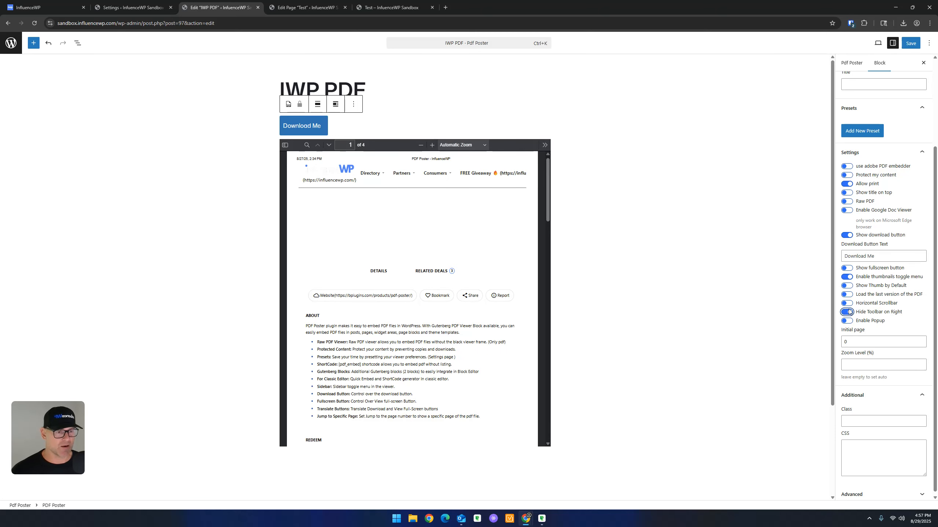
Turn on Enable Popup for the IWP PDF block and try the popup button in the preview.
click(847, 321)
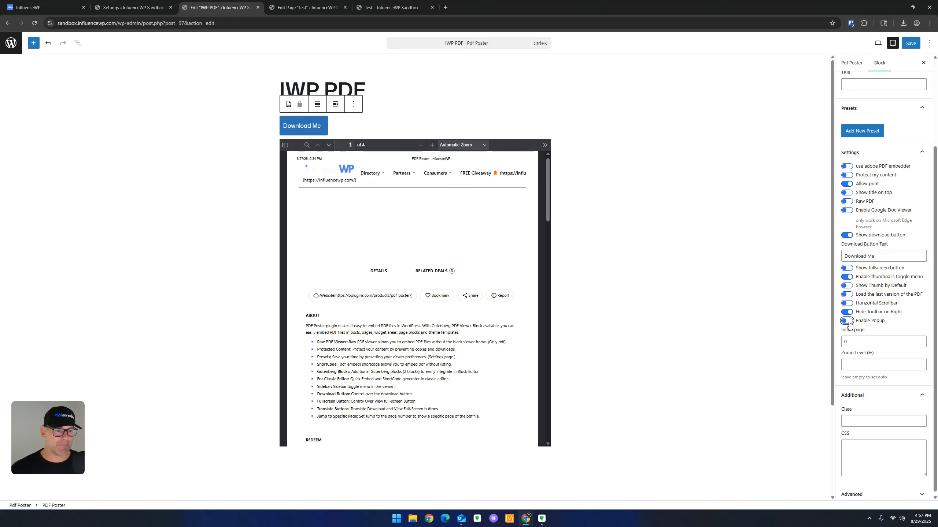
click(848, 323)
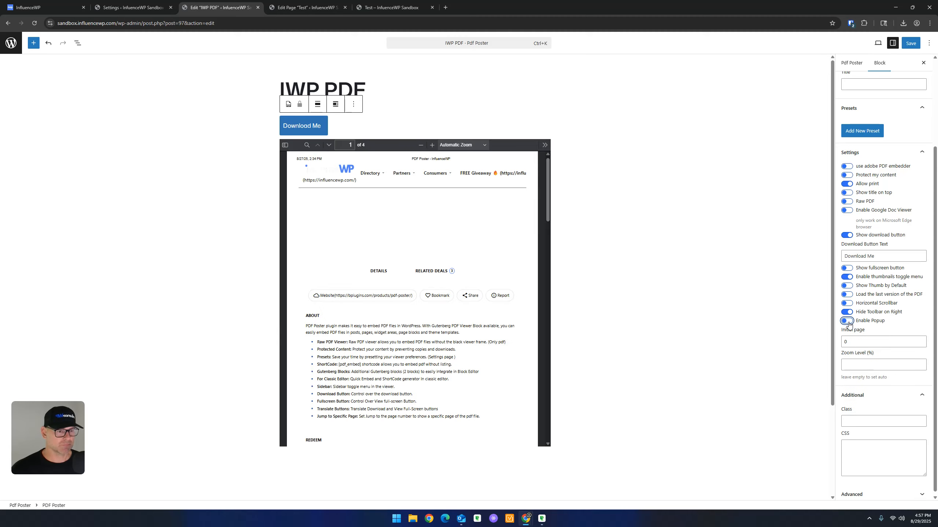
click(847, 324)
scroll(865, 306, down, 1)
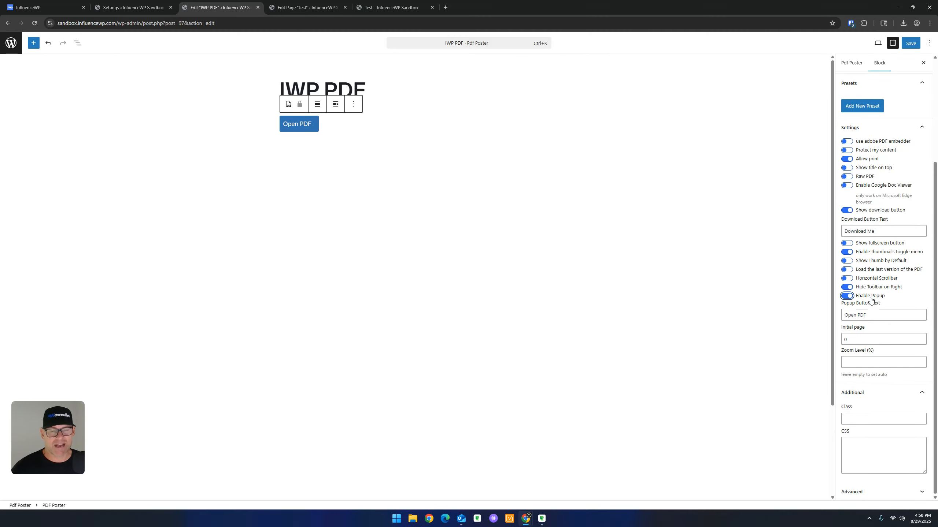
click(295, 125)
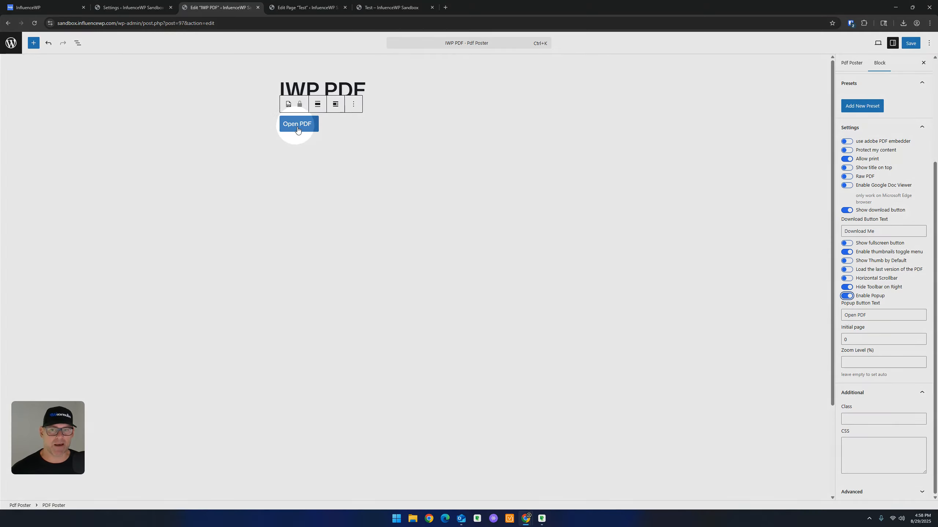
Set the Popup Button Text to Open Me.
drag(878, 317, 828, 317)
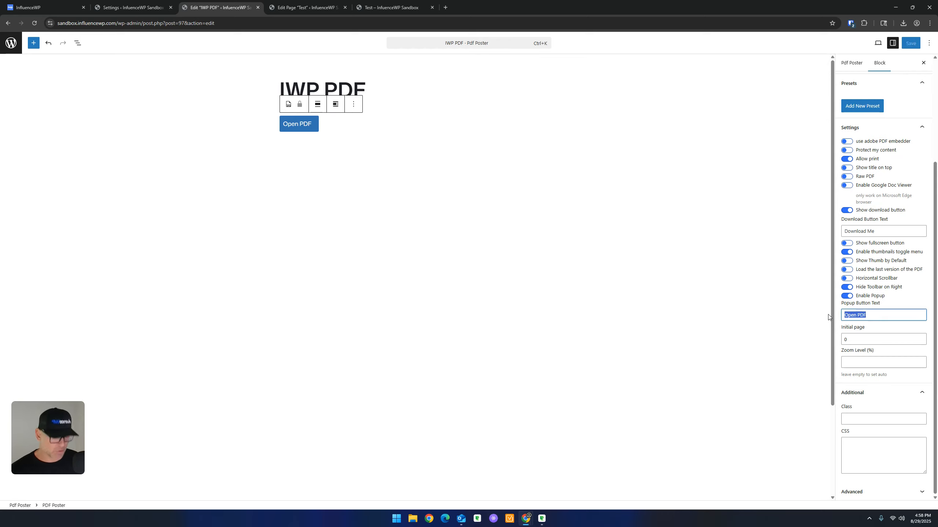
text(Opem M)
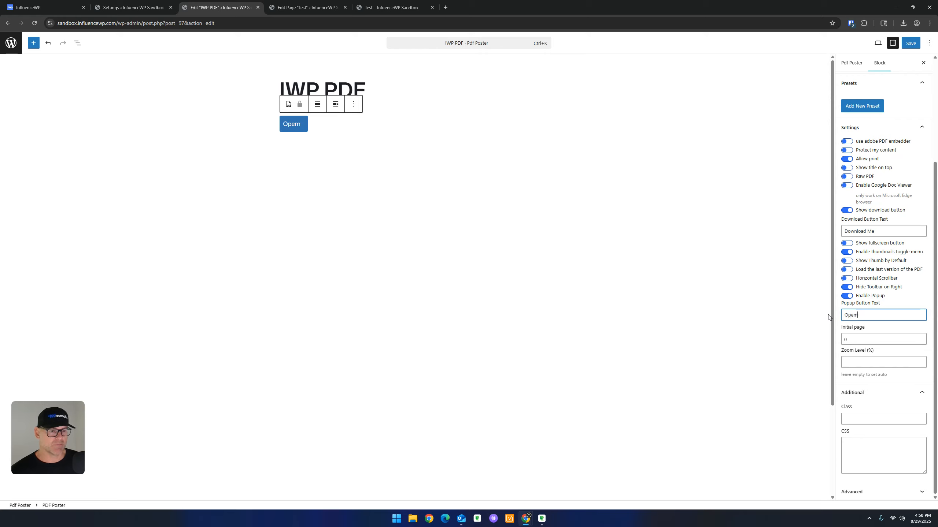
key(BackSpace)
key(BackSpace)
key(BackSpace)
text(n Me)
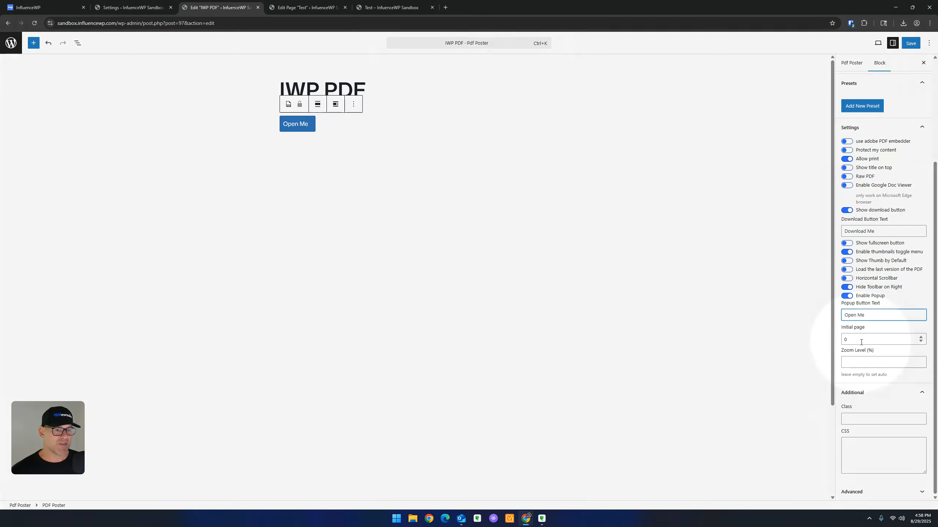
Set the Initial page to 2 and save the IWP PDF entry.
double_click(861, 340)
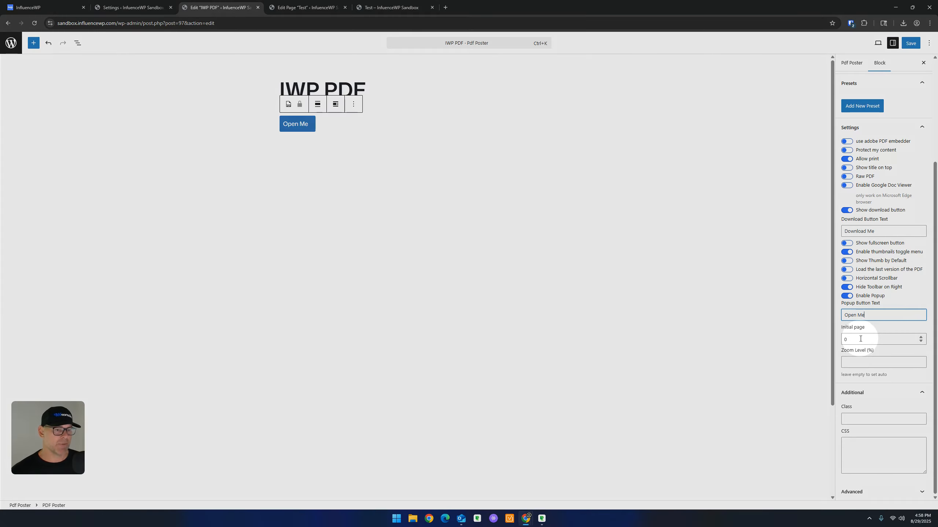
text(2)
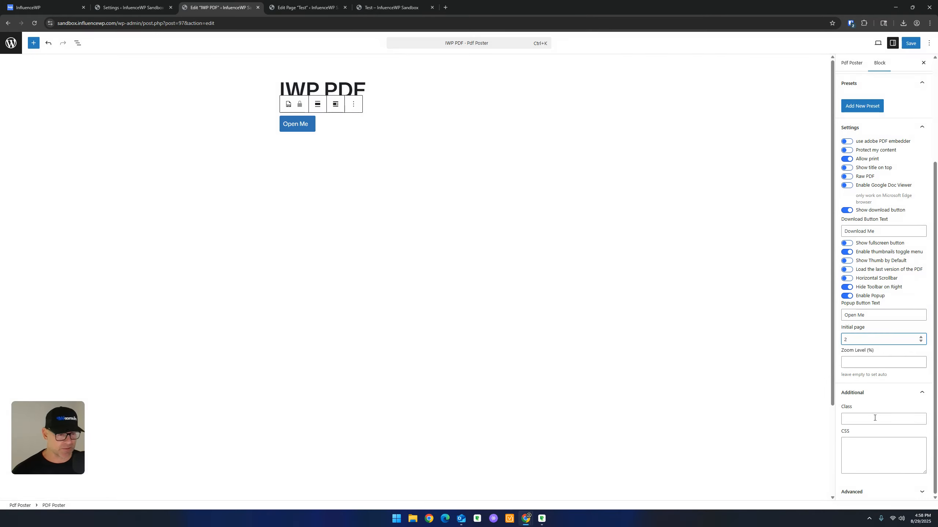
scroll(868, 406, up, 3)
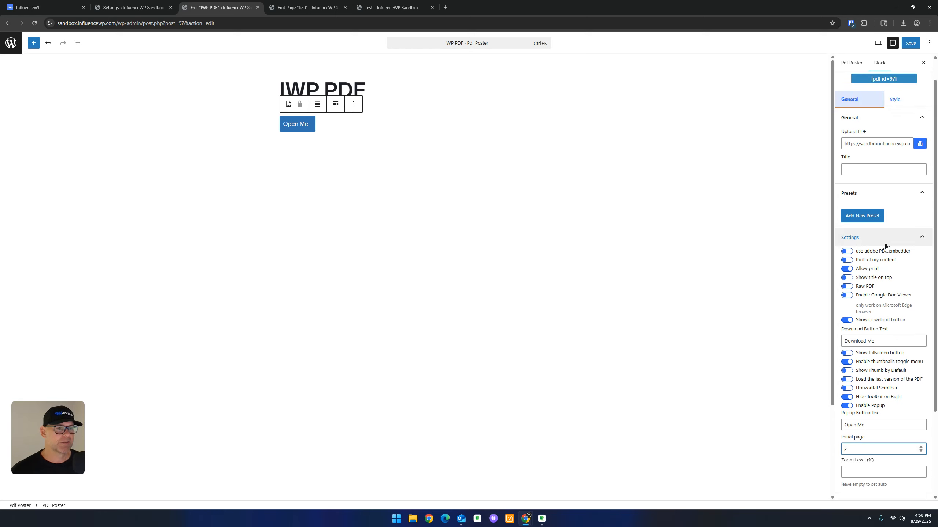
scroll(886, 247, up, 1)
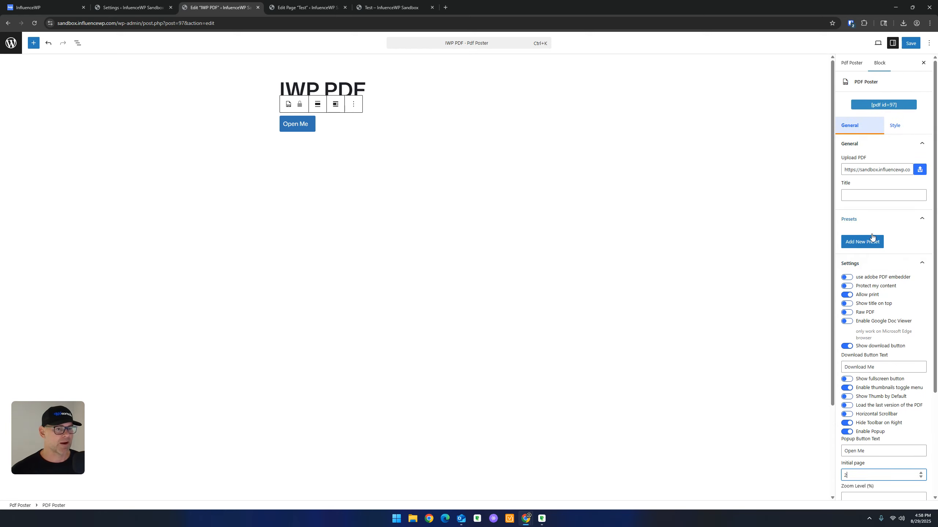
click(910, 43)
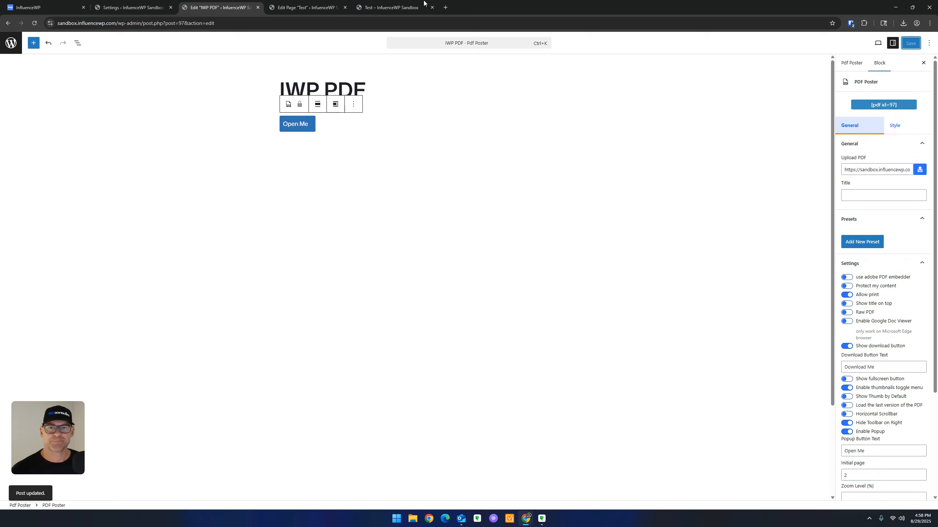
Refresh the Test page, open the PDF popup with the Open Me button and close it.
click(413, 6)
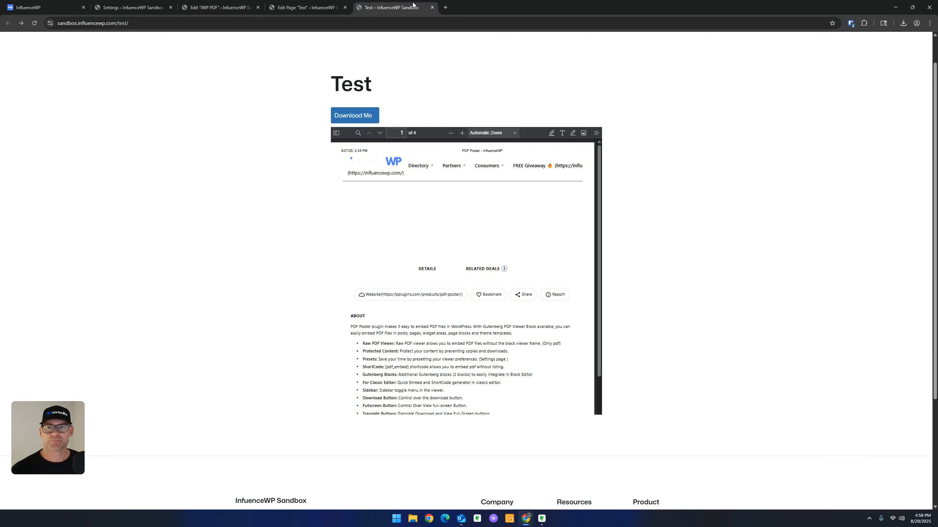
click(35, 23)
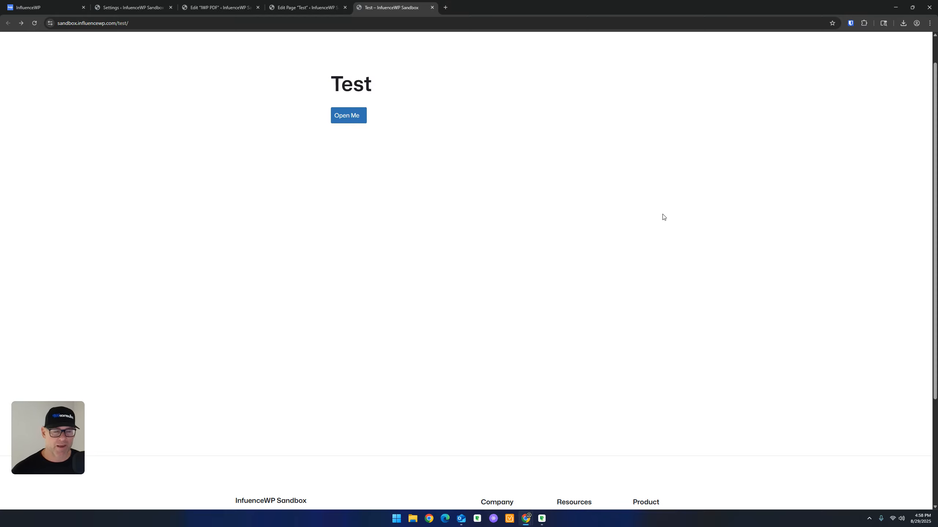
click(353, 118)
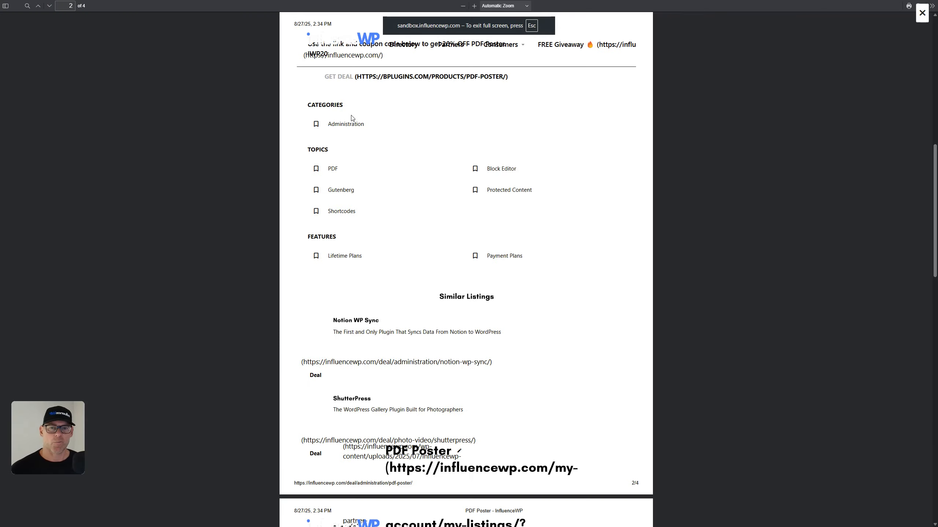
click(182, 165)
Set the popup button's background colour to bright red in the IWP PDF block's style options.
click(237, 5)
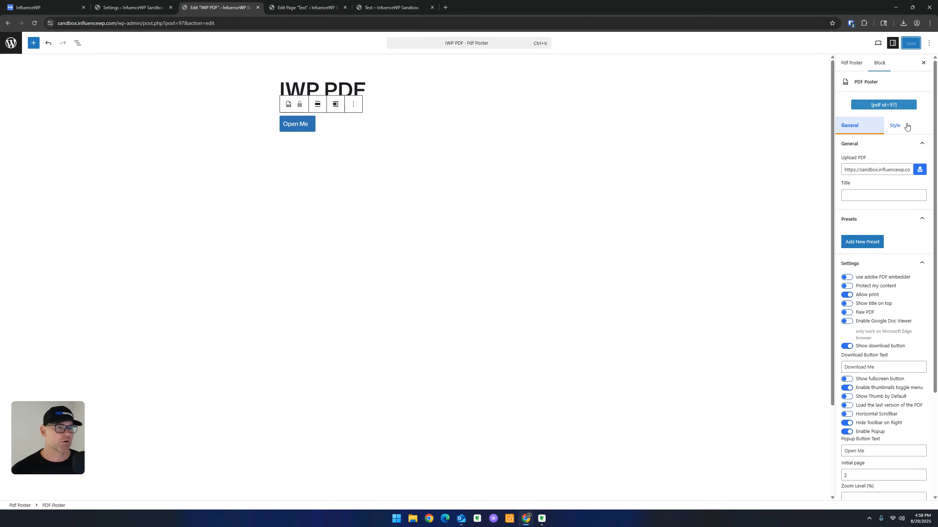
click(905, 126)
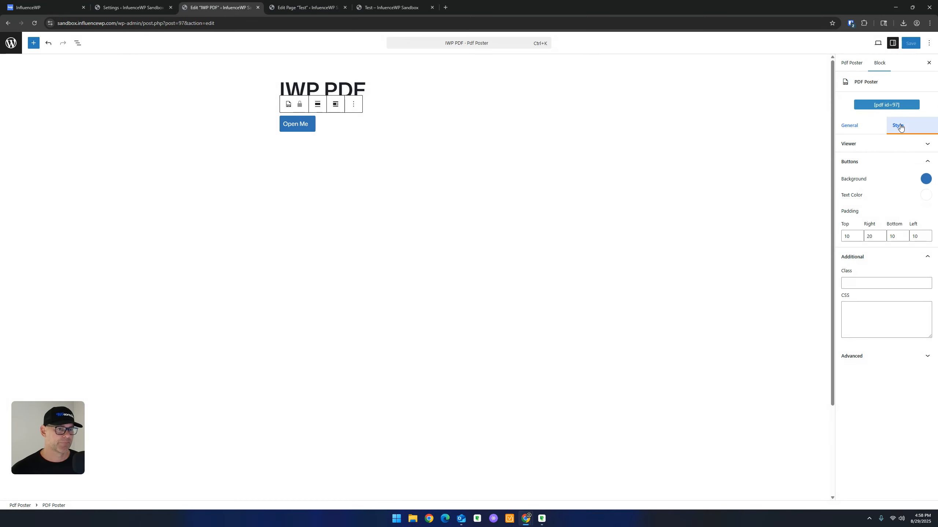
click(921, 144)
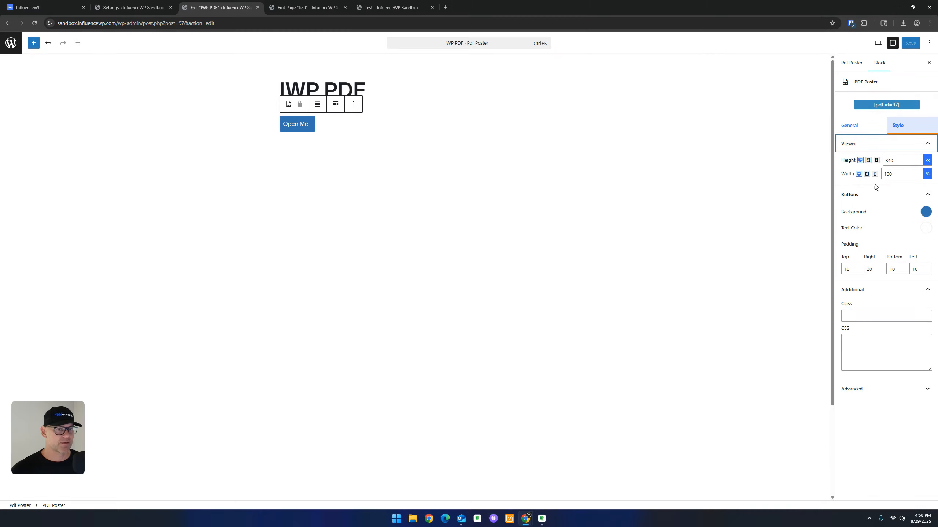
click(925, 215)
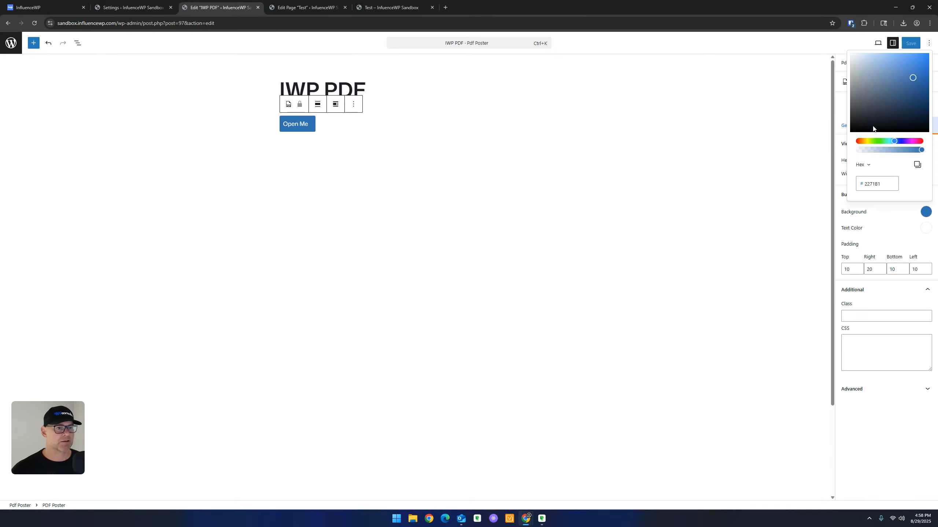
click(858, 142)
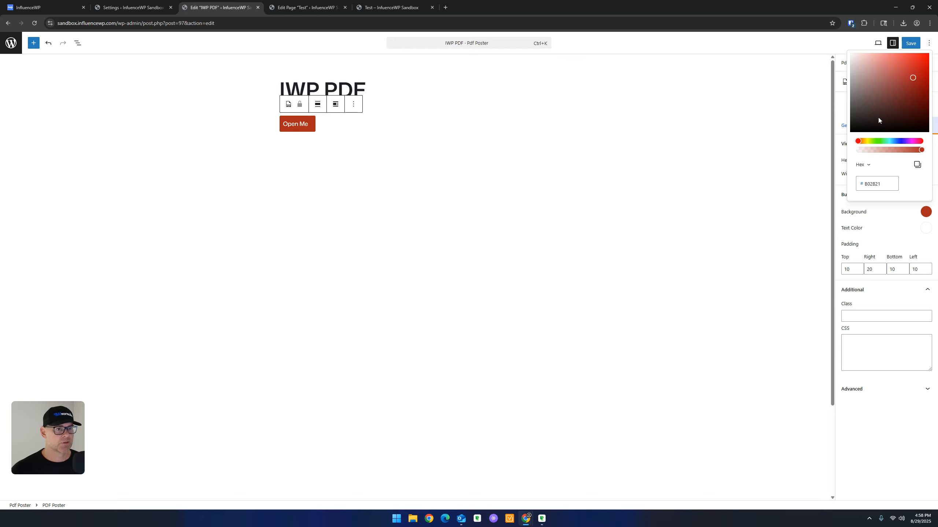
click(900, 81)
drag(913, 66, 926, 54)
click(891, 228)
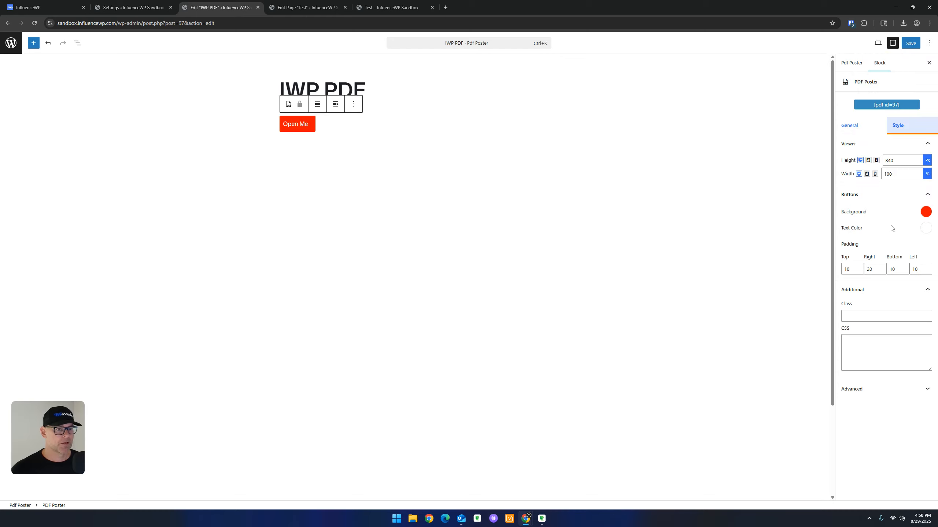
Set the popup button's text colour to black (#010101) and save the IWP PDF entry.
click(925, 228)
drag(885, 130, 840, 156)
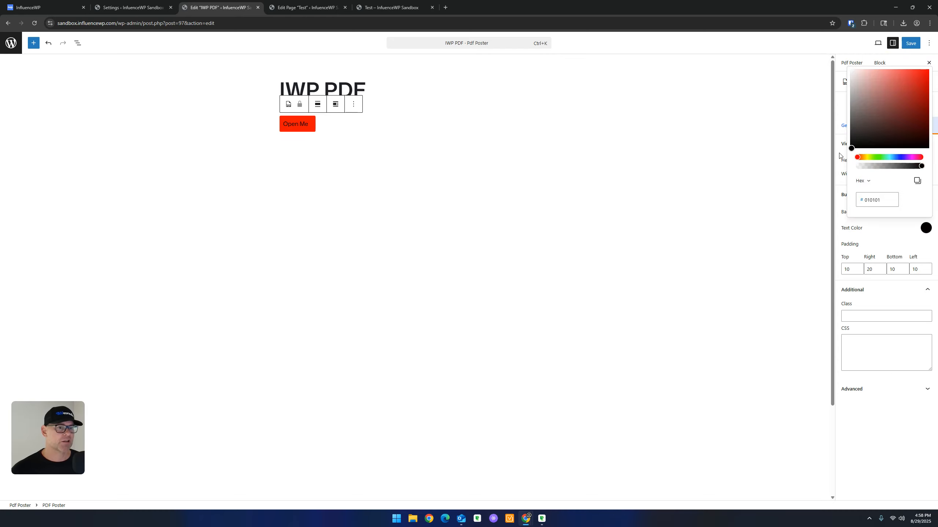
click(886, 239)
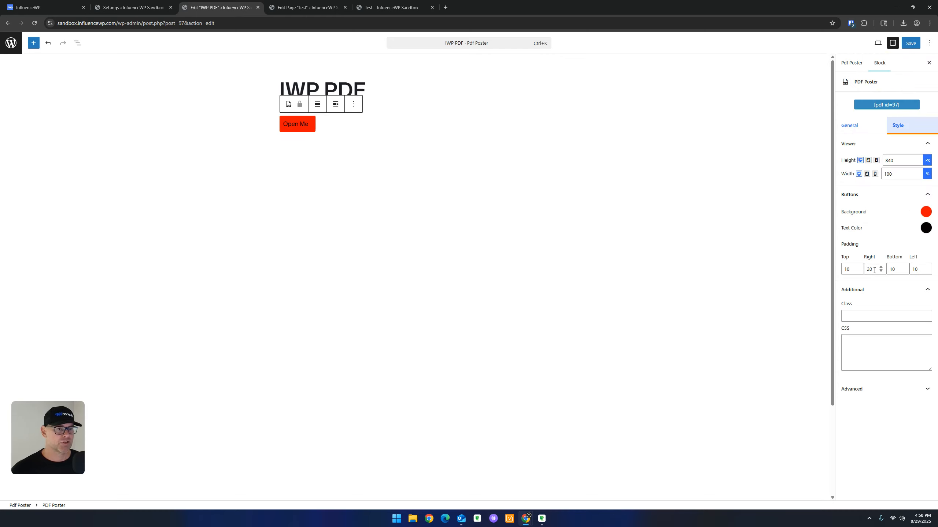
click(909, 43)
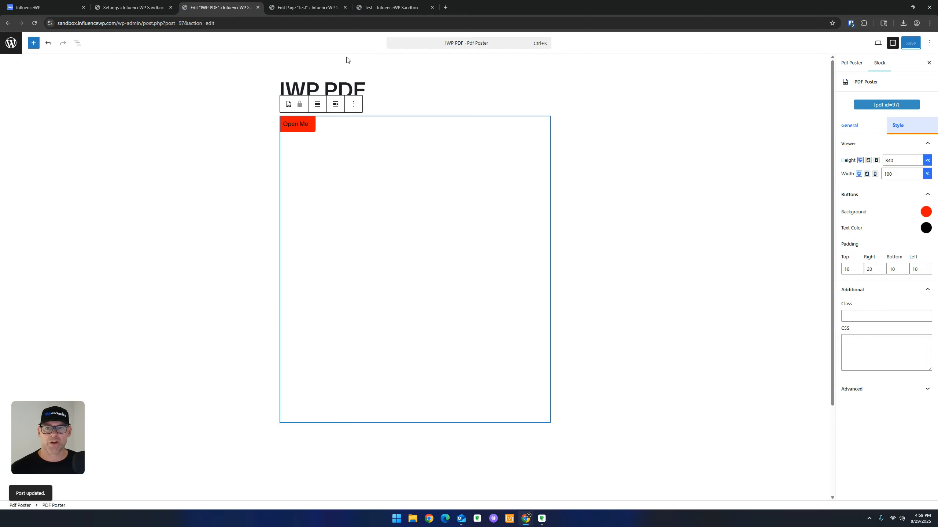
Open the PDF popup with the Open Me button on the live Test page and close it.
click(385, 7)
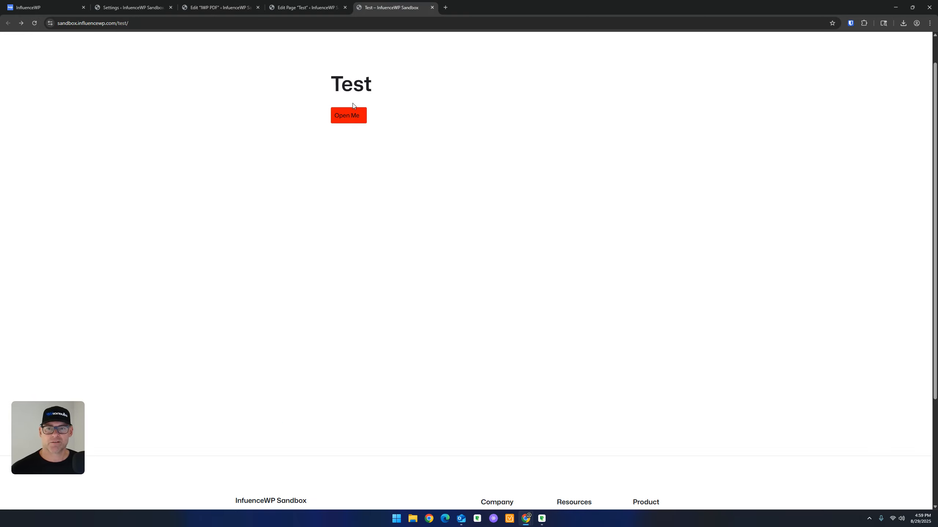
click(354, 115)
key(Escape)
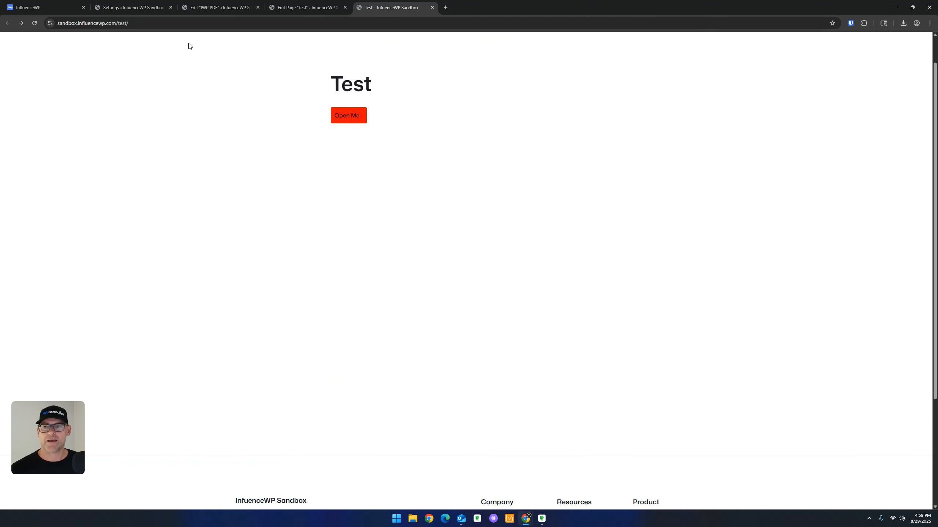
Examine the Quick Embedder shortcode and options and the Preset options in the PDF Poster settings.
click(114, 3)
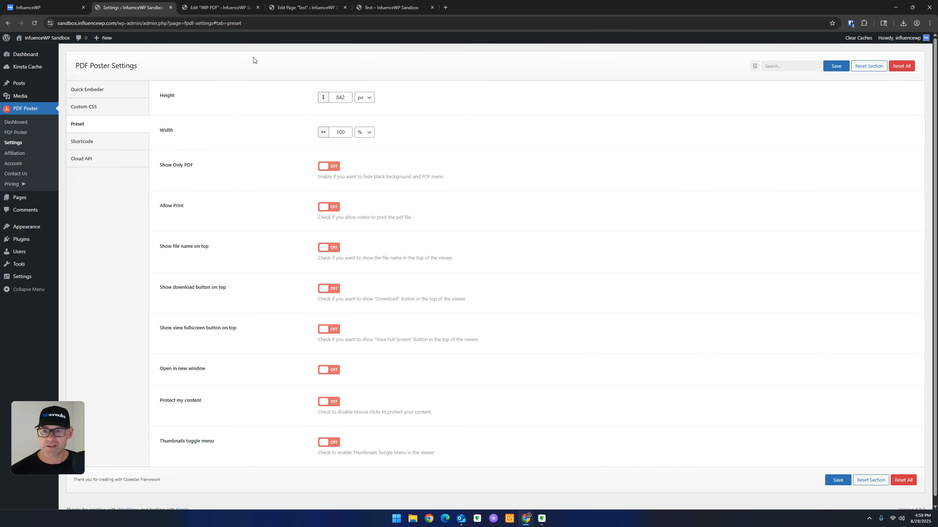
click(100, 91)
scroll(357, 279, down, 3)
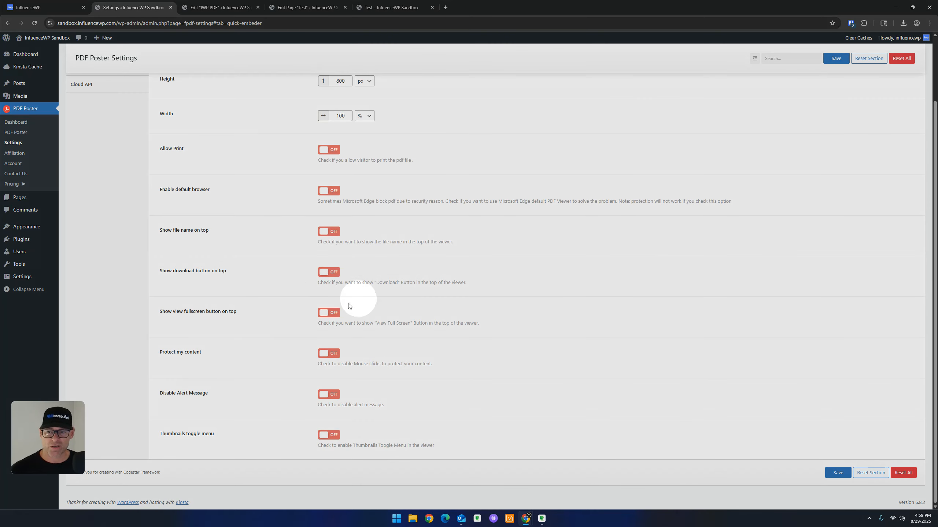
scroll(159, 84, up, 2)
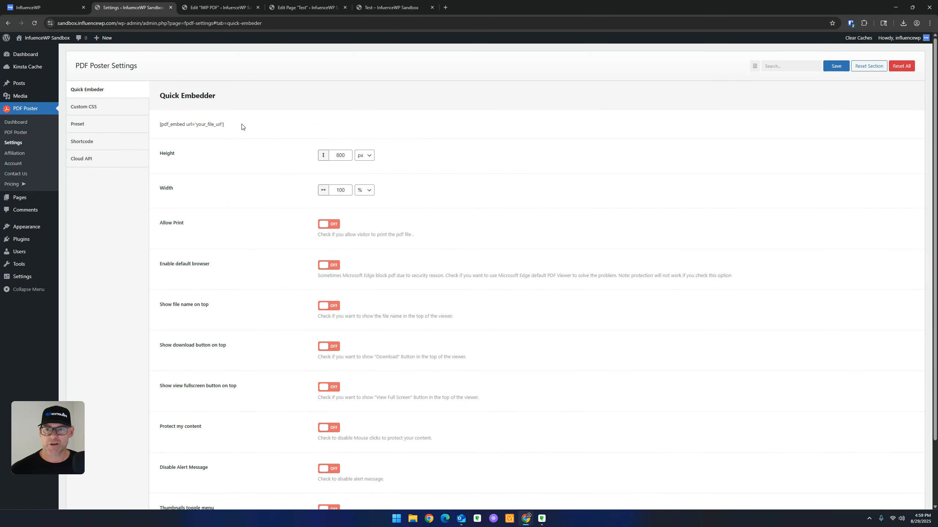
drag(243, 127, 159, 125)
click(88, 125)
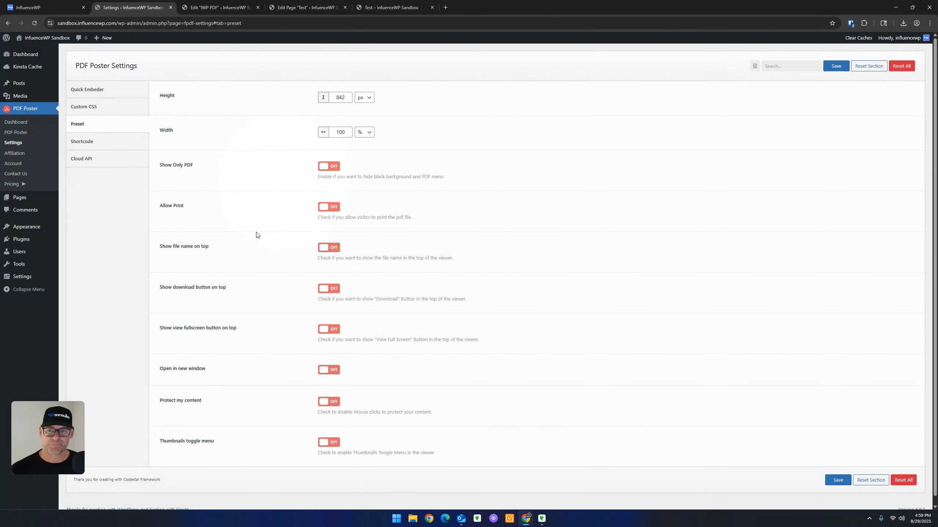
Check the Test page's shortcode block and the Presets section of the IWP PDF block's general options.
click(323, 5)
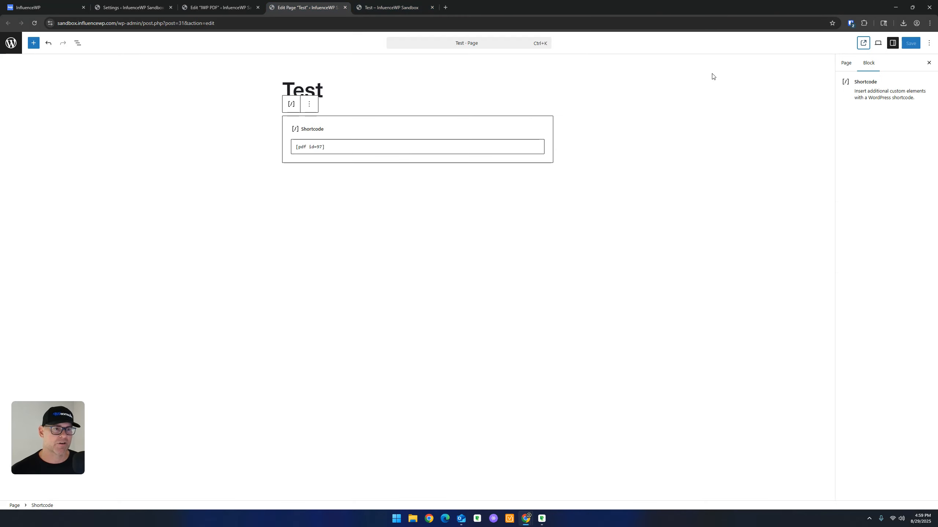
click(207, 7)
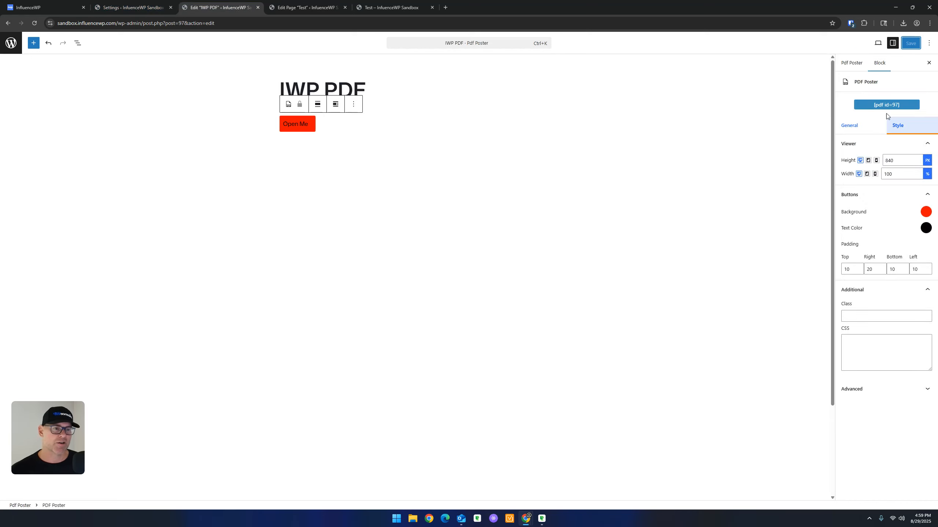
click(866, 126)
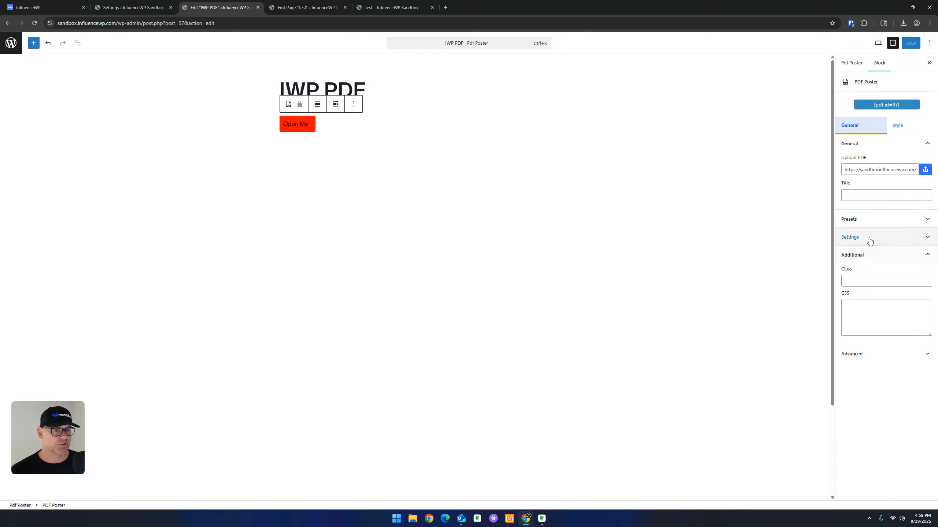
click(865, 222)
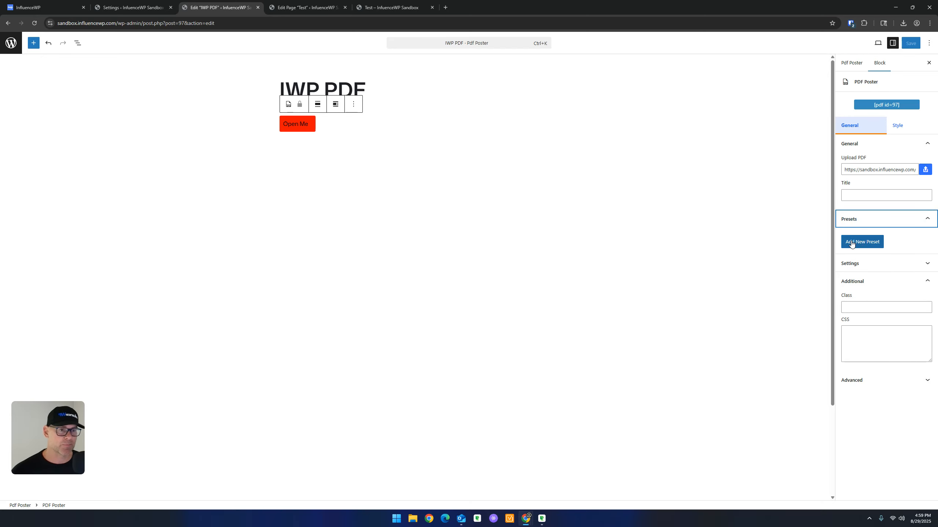
Enable the Gutenberg shortcode generator in the PDF Poster settings and save.
click(151, 5)
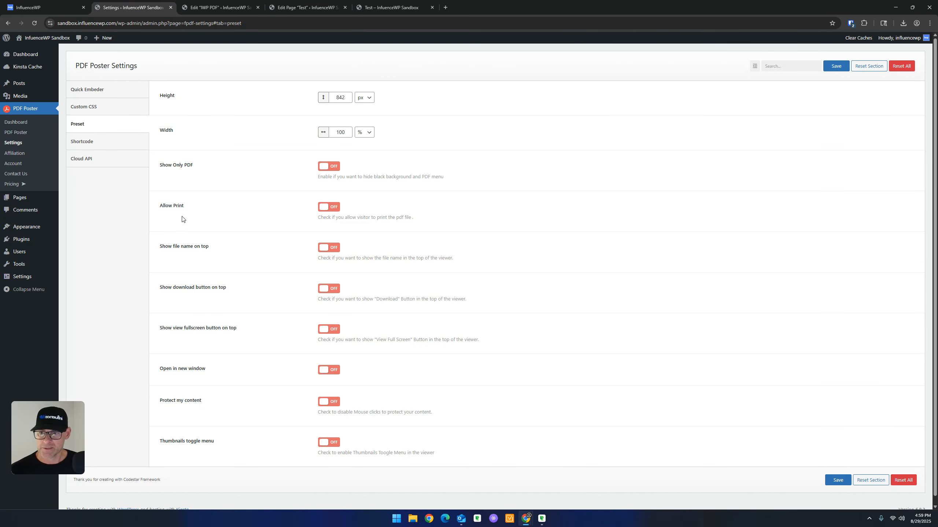
click(88, 143)
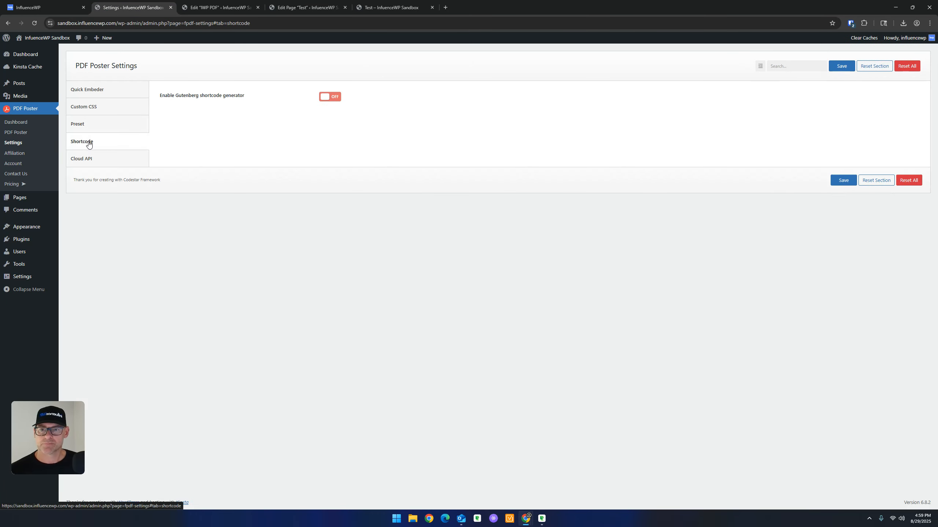
right_click(303, 99)
click(326, 97)
click(842, 180)
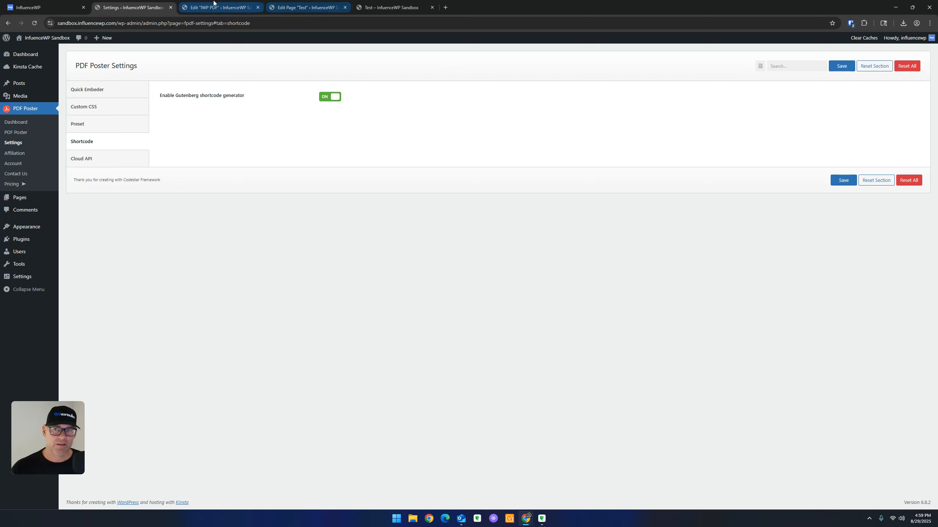
Check the Test page and IWP PDF editors for the effect of the shortcode generator setting.
click(253, 5)
click(275, 6)
click(231, 6)
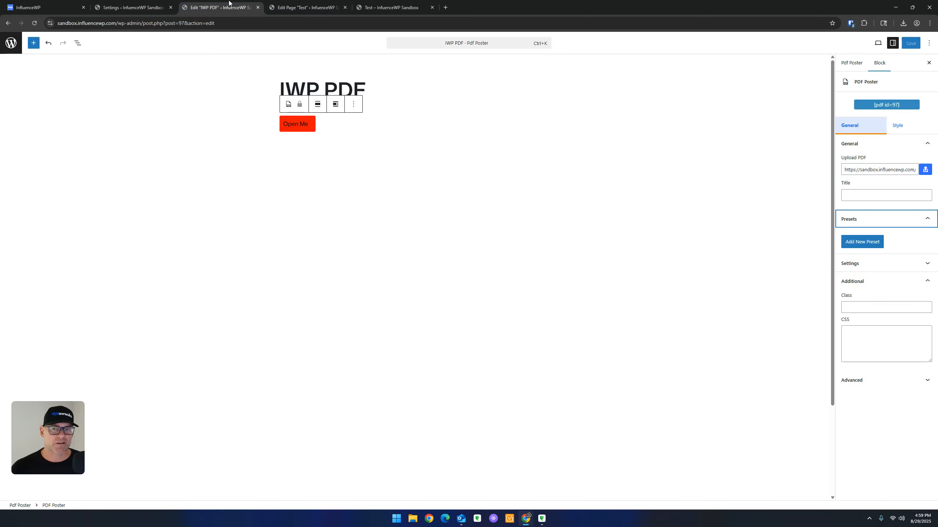
Search the bPlugins PDF Poster documentation for "gutenbe" and close the documentation page.
click(157, 4)
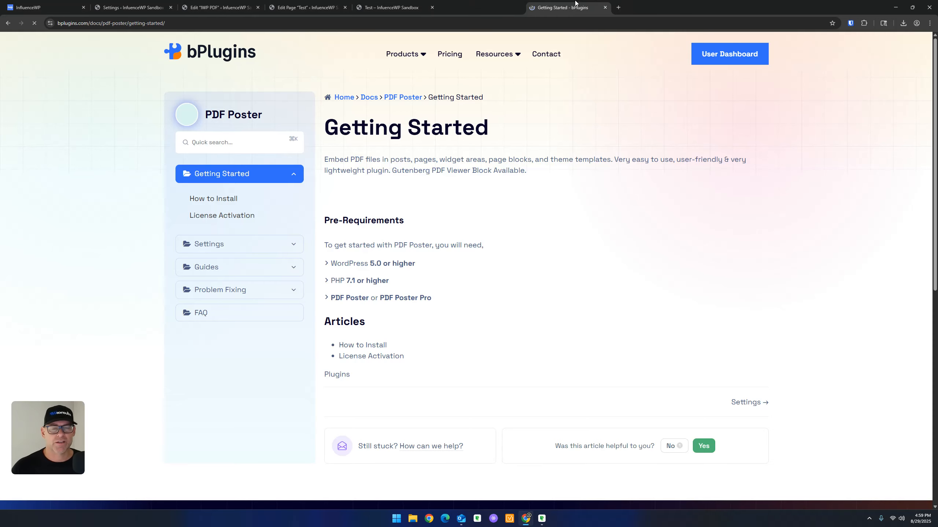
click(213, 142)
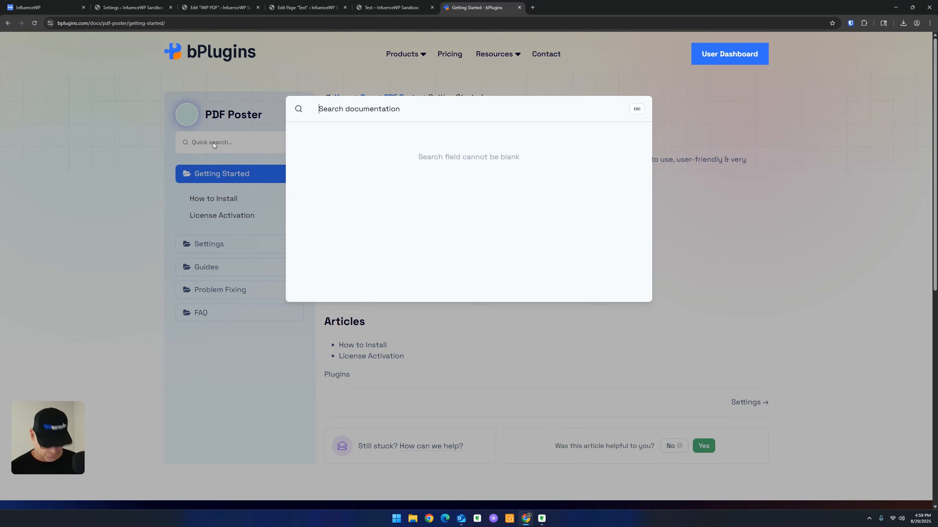
text(gutenbe)
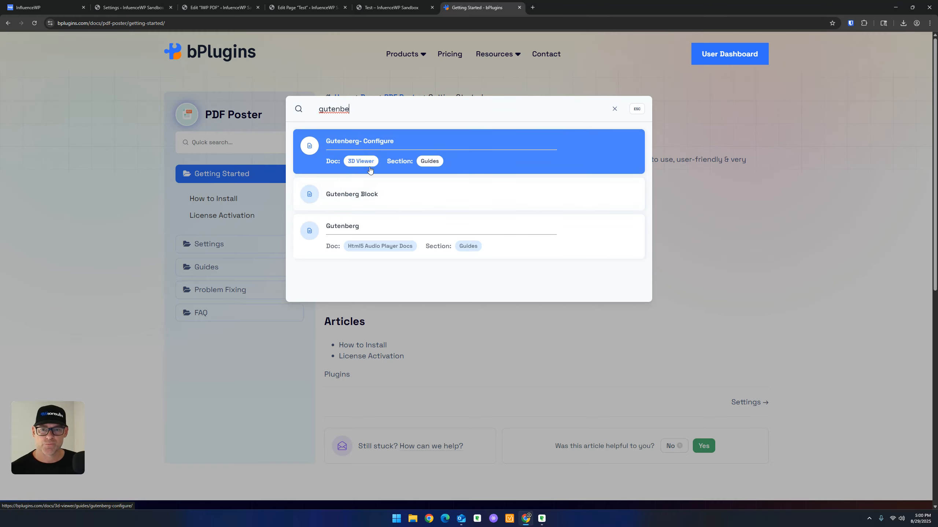
click(61, 189)
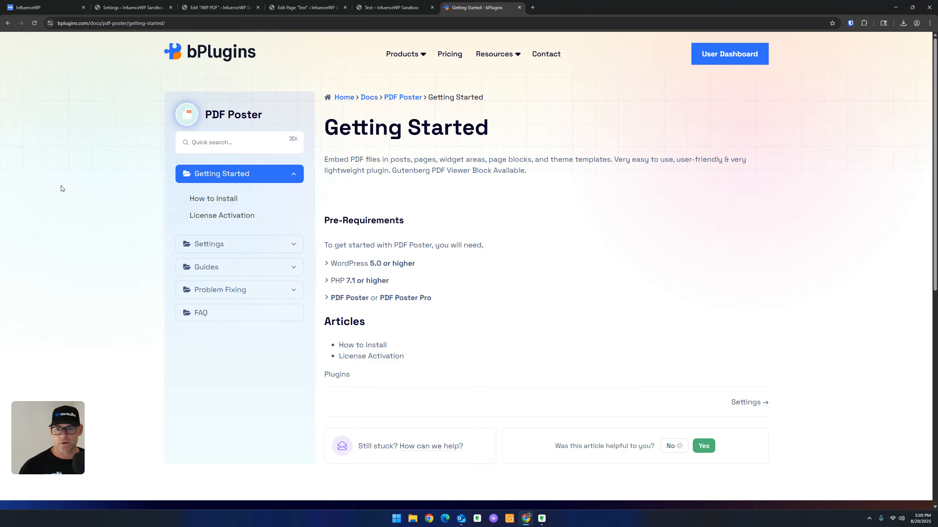
key(ctrl+w)
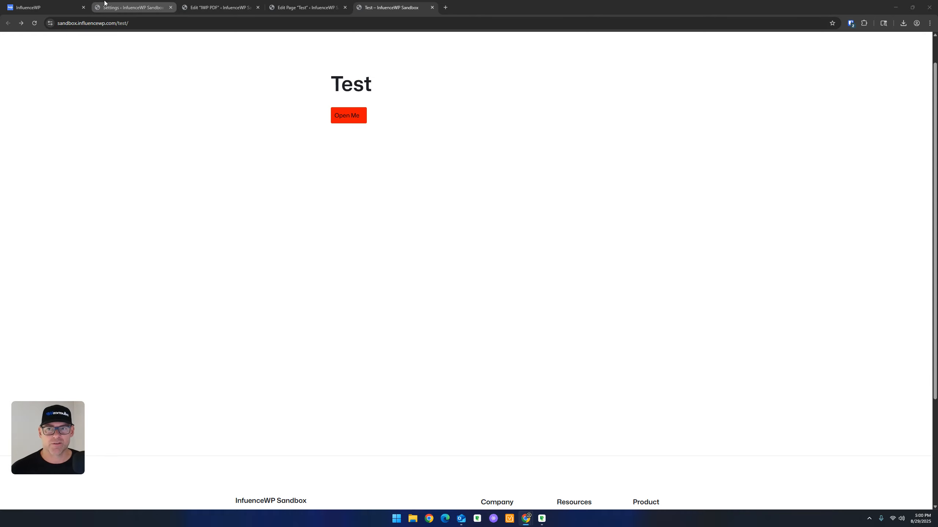
Look through the Preset, Custom CSS, Quick Embedder, Cloud API and Shortcode sections of the PDF Poster settings.
click(125, 6)
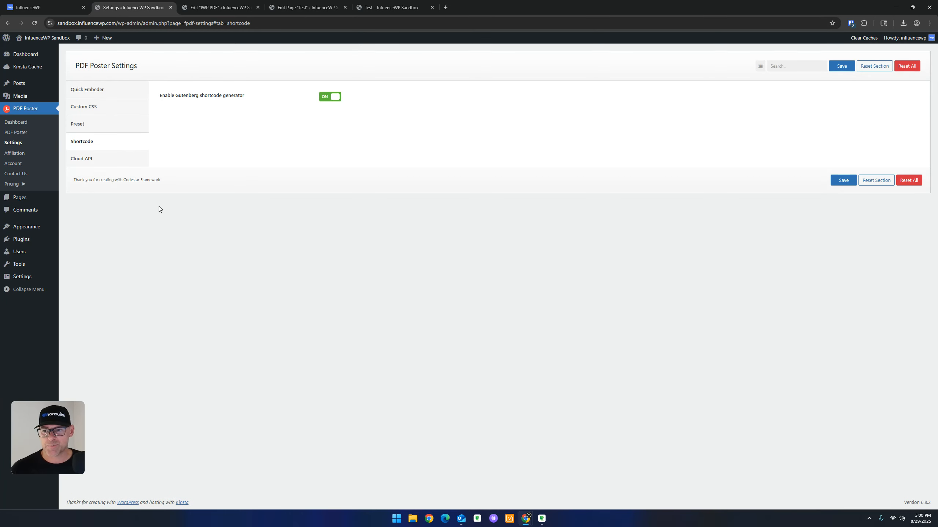
click(119, 125)
click(119, 111)
click(116, 93)
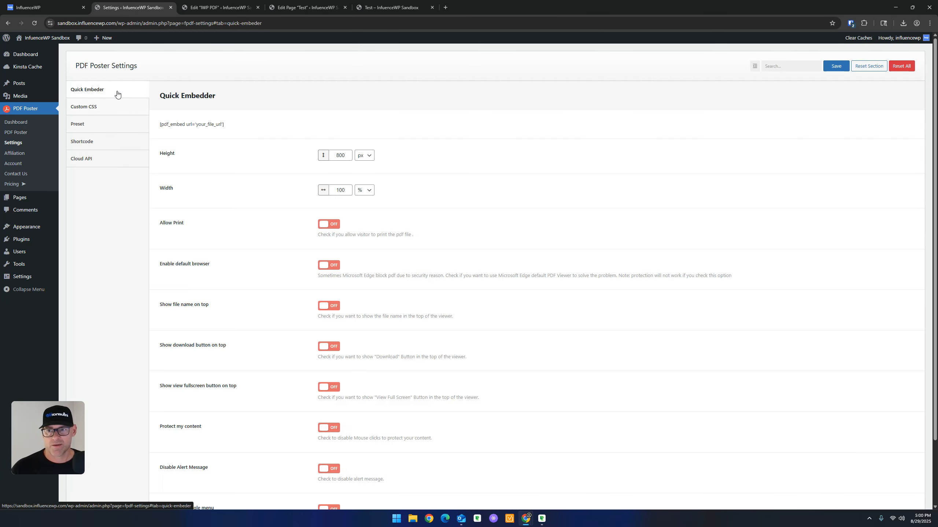
click(119, 156)
click(100, 137)
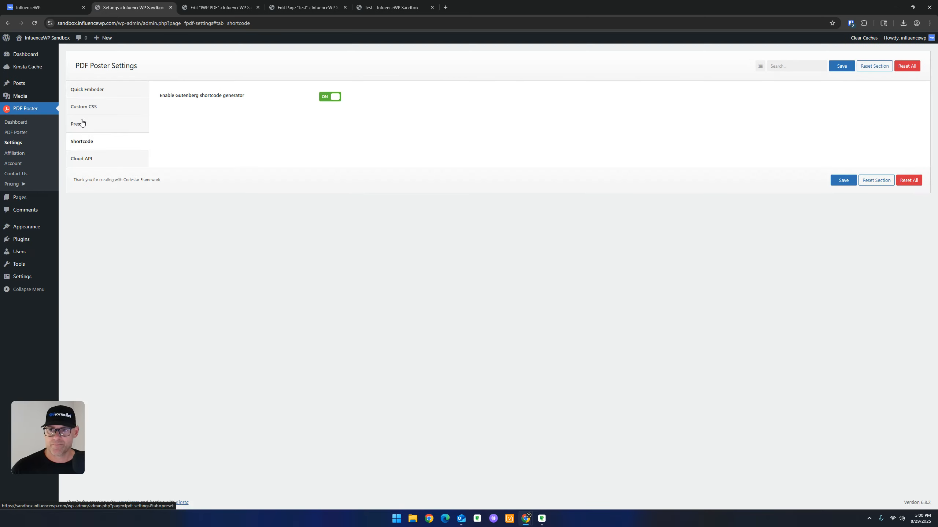
click(101, 93)
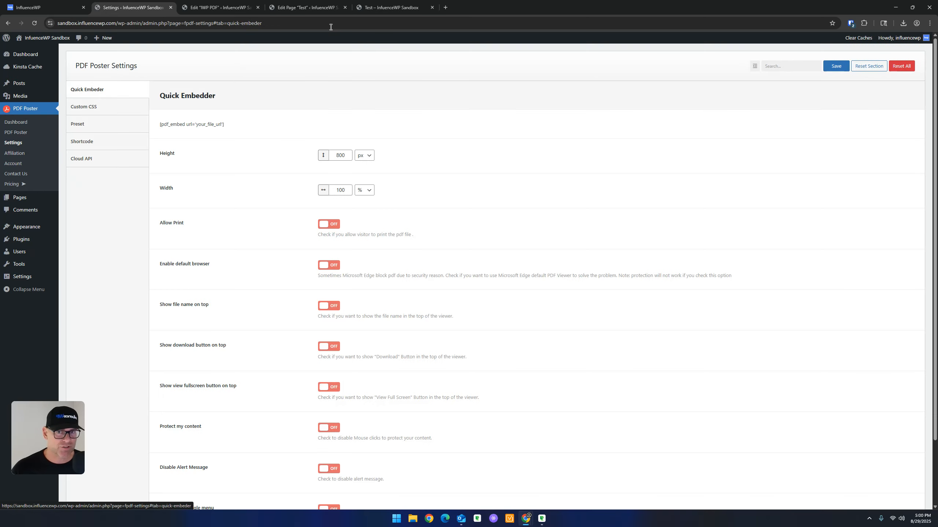
Revisit the Open Me popup button on the Test page and return to the Quick Embedder settings.
click(377, 5)
click(346, 120)
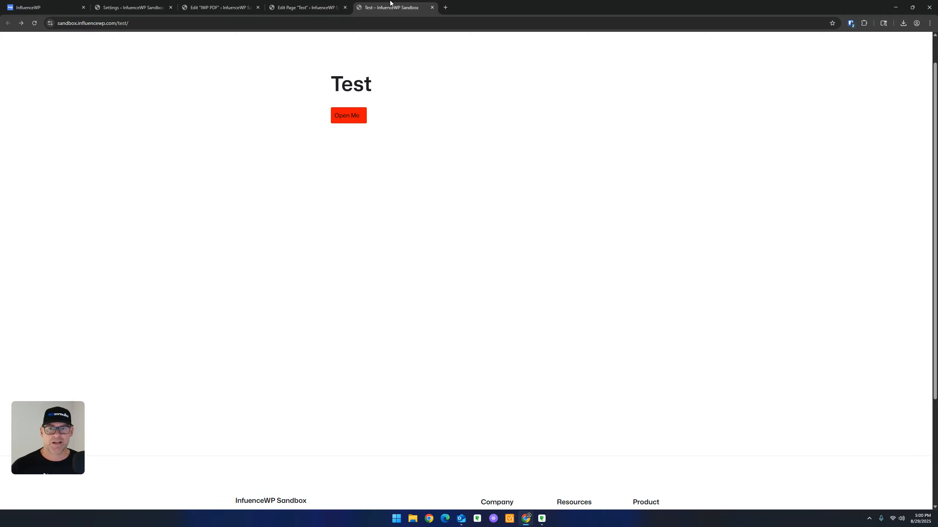
click(218, 6)
click(155, 3)
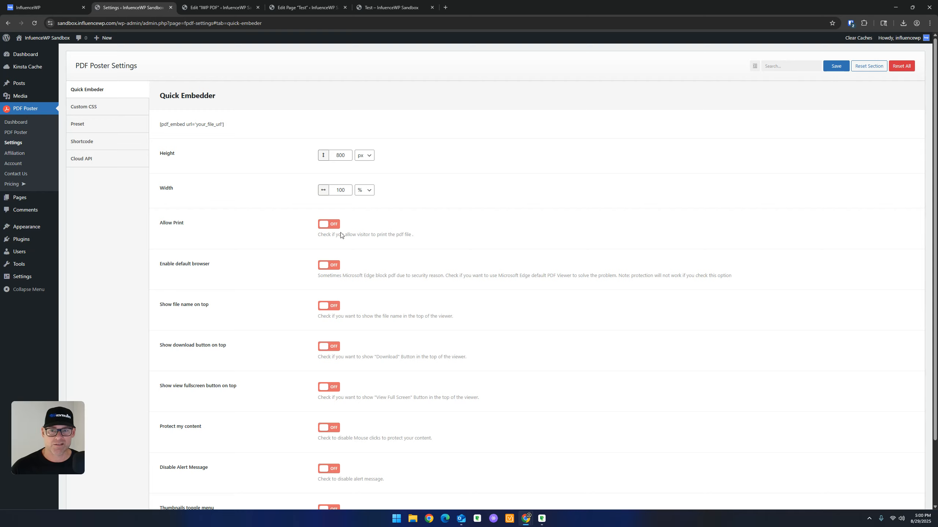